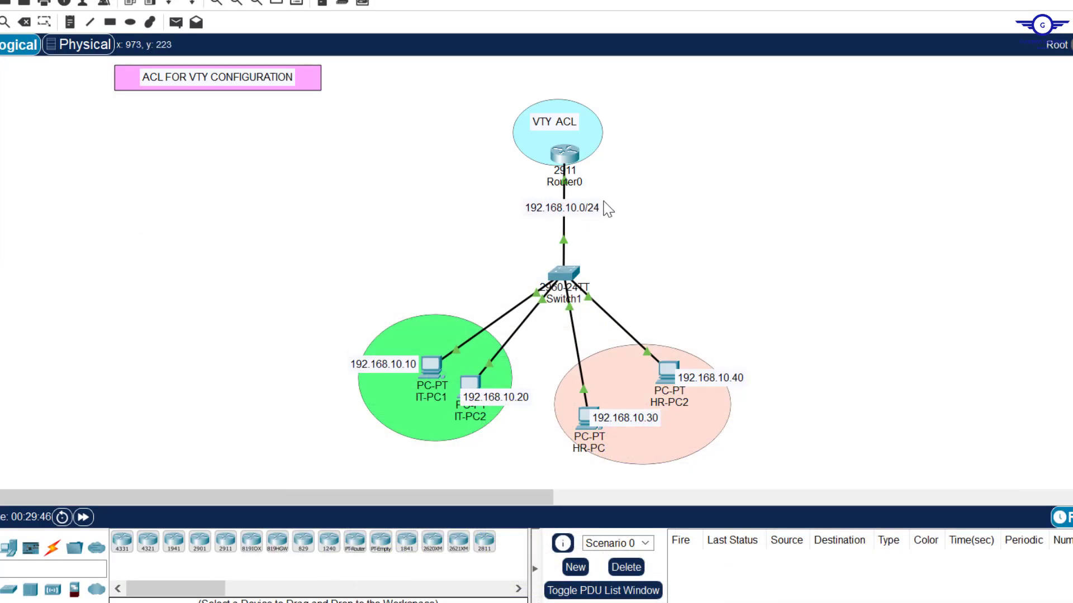
# Step: Check the config guide, then nudge Router0 slightly up inside the VTY ACL ellipse
pyautogui.hotkey('alt', 'Tab')
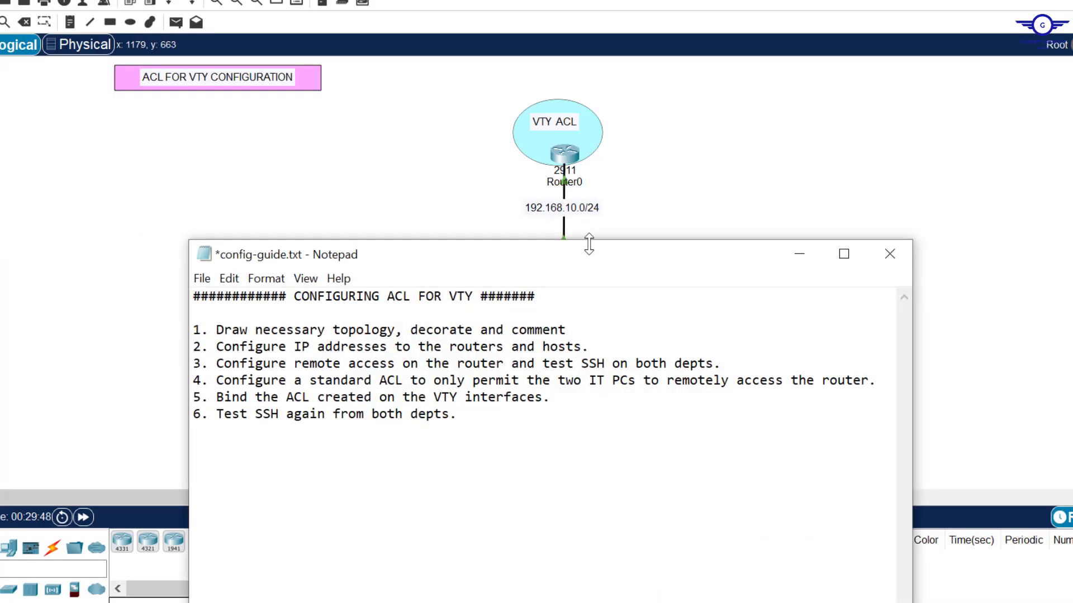
pyautogui.moveTo(534, 264); pyautogui.dragTo(708, 194)
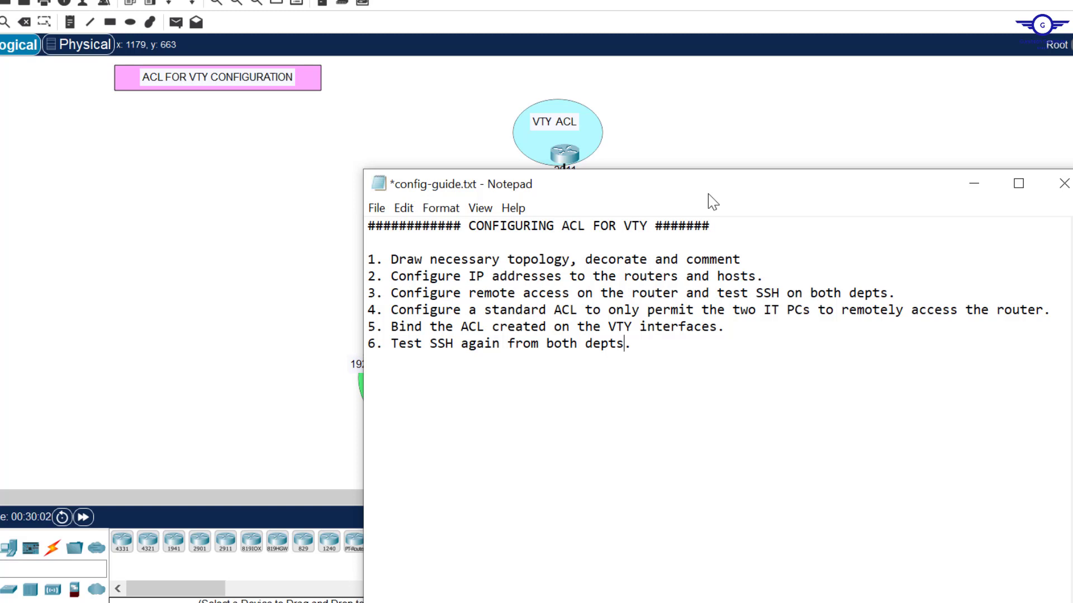
pyautogui.click(699, 145)
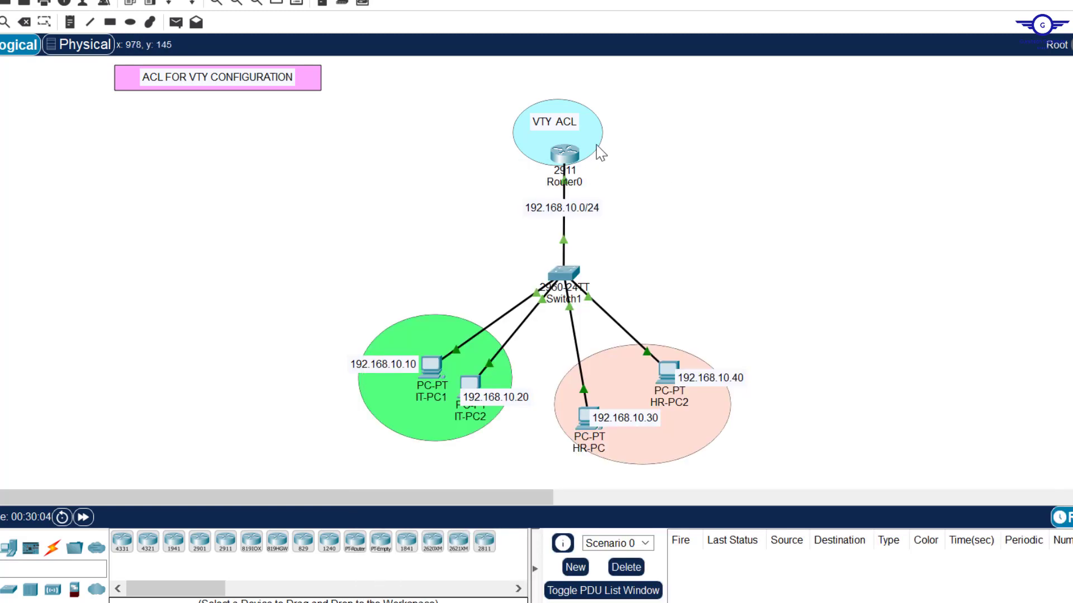
pyautogui.moveTo(567, 156); pyautogui.dragTo(567, 151)
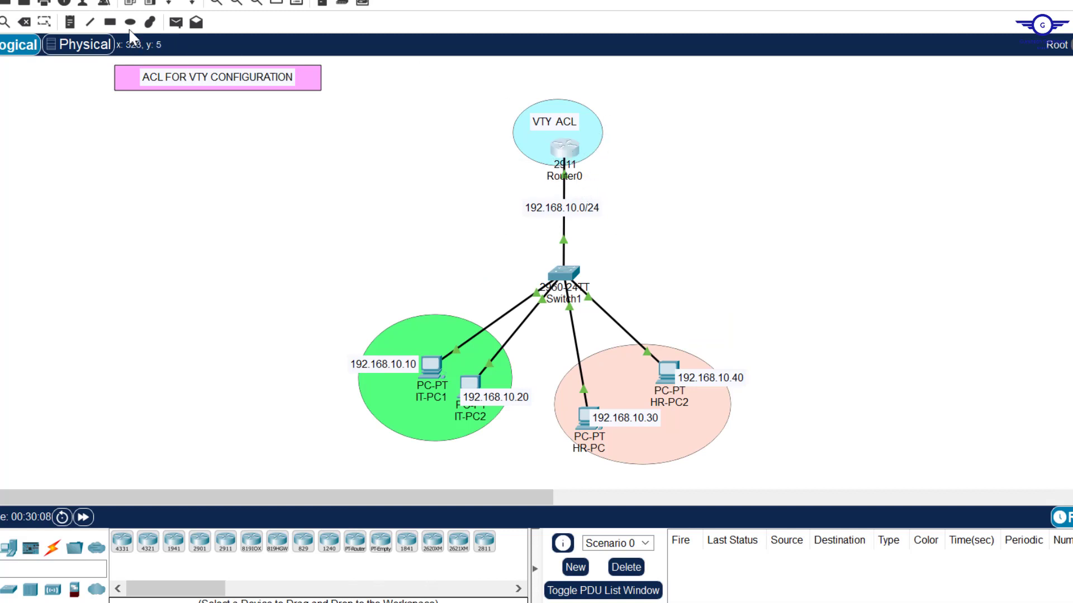
pyautogui.click(594, 142)
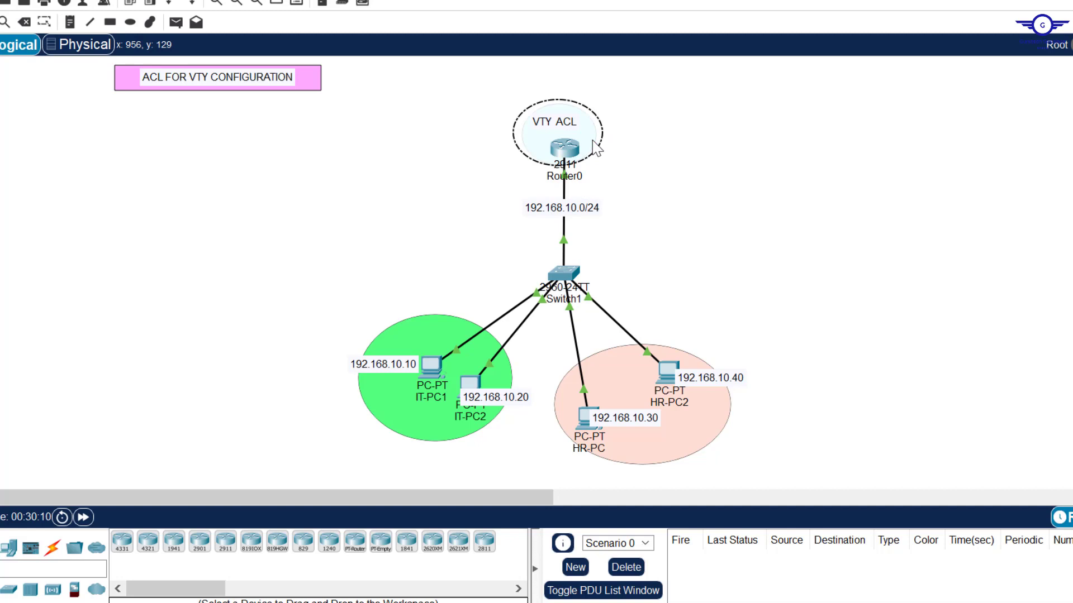
pyautogui.click(596, 149)
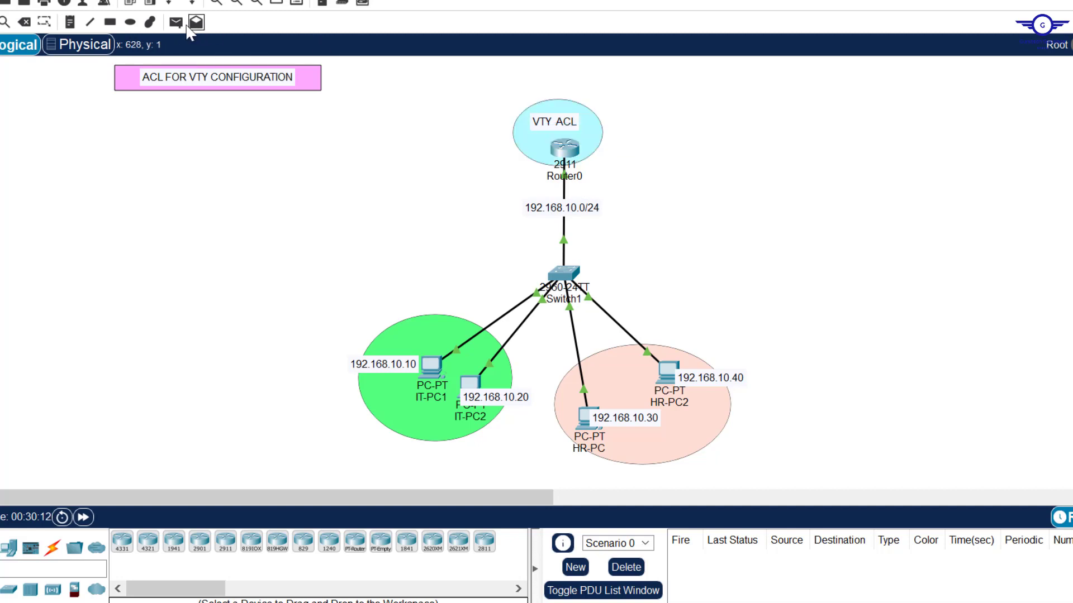
# Step: Add a 'REMOTELY ACCESSED' text note beside Router0
pyautogui.click(70, 21)
pyautogui.click(594, 148)
pyautogui.write('REMO')
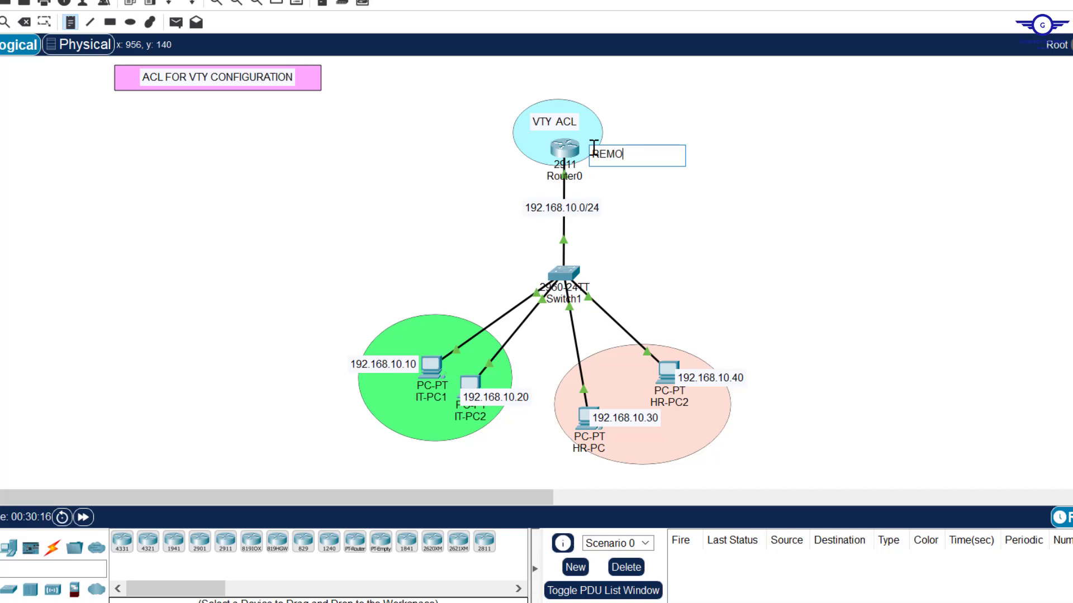
pyautogui.write('TELY ACCESSED')
pyautogui.click(797, 197)
# Step: Reposition the REMOTELY ACCESSED note just right of Router0
pyautogui.click(668, 155)
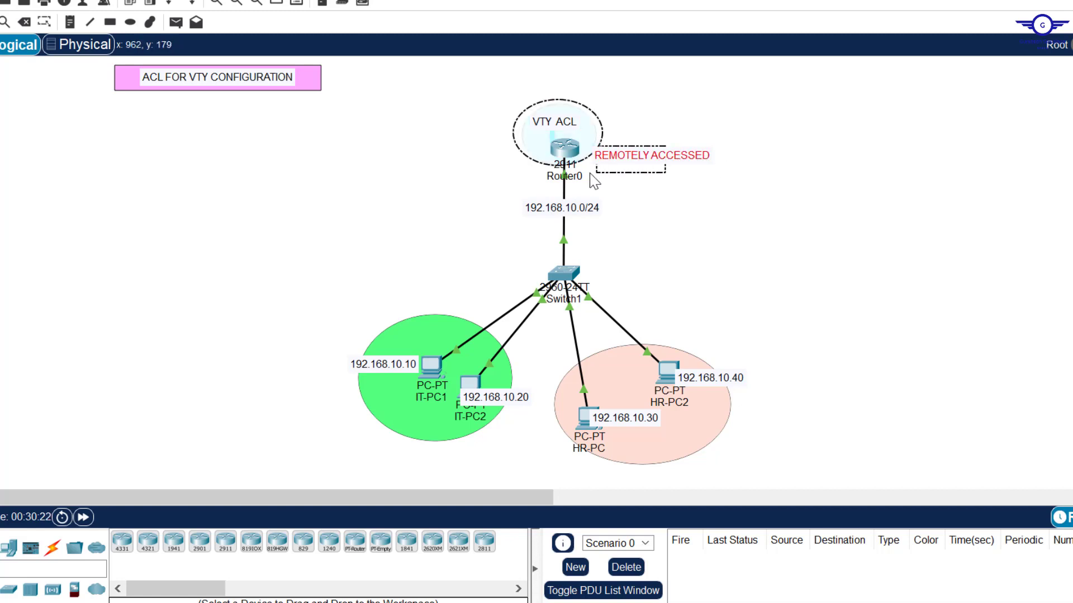
pyautogui.doubleClick(707, 161)
pyautogui.click(774, 181)
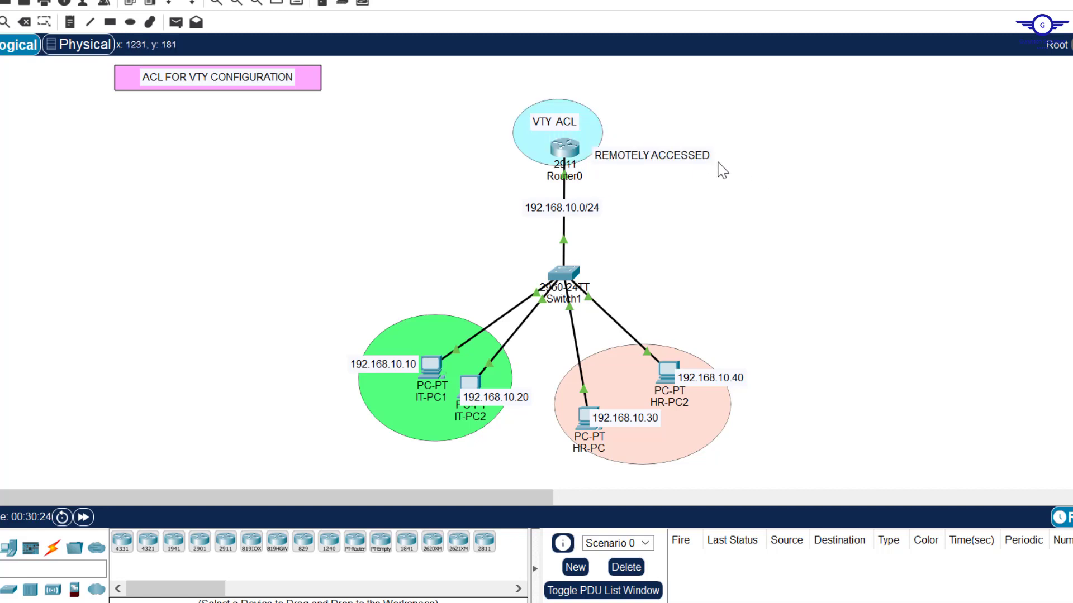
pyautogui.moveTo(691, 161); pyautogui.dragTo(610, 183)
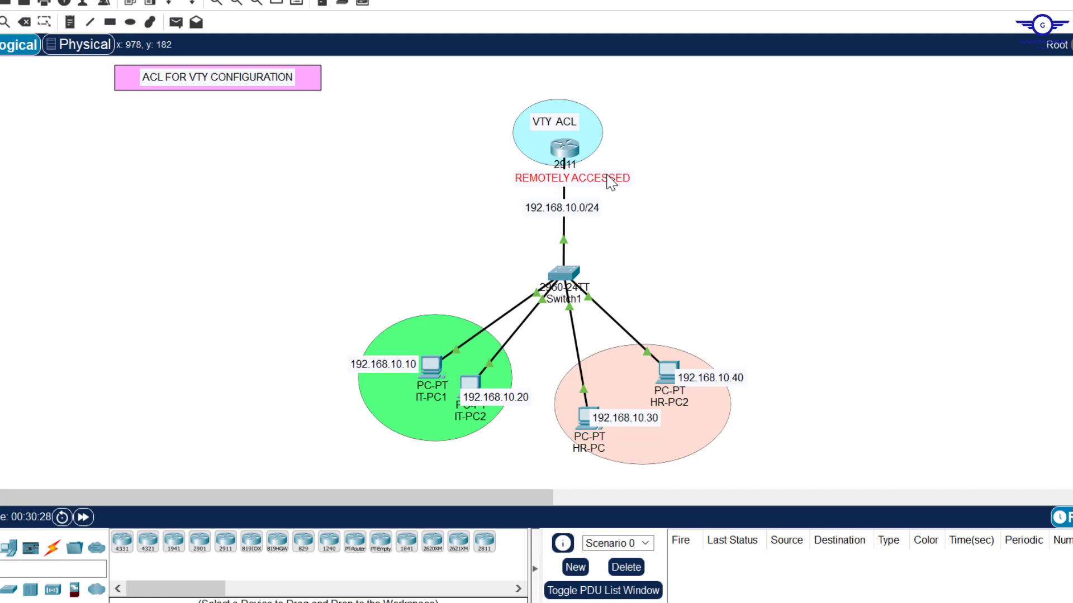
pyautogui.moveTo(590, 187); pyautogui.dragTo(657, 150)
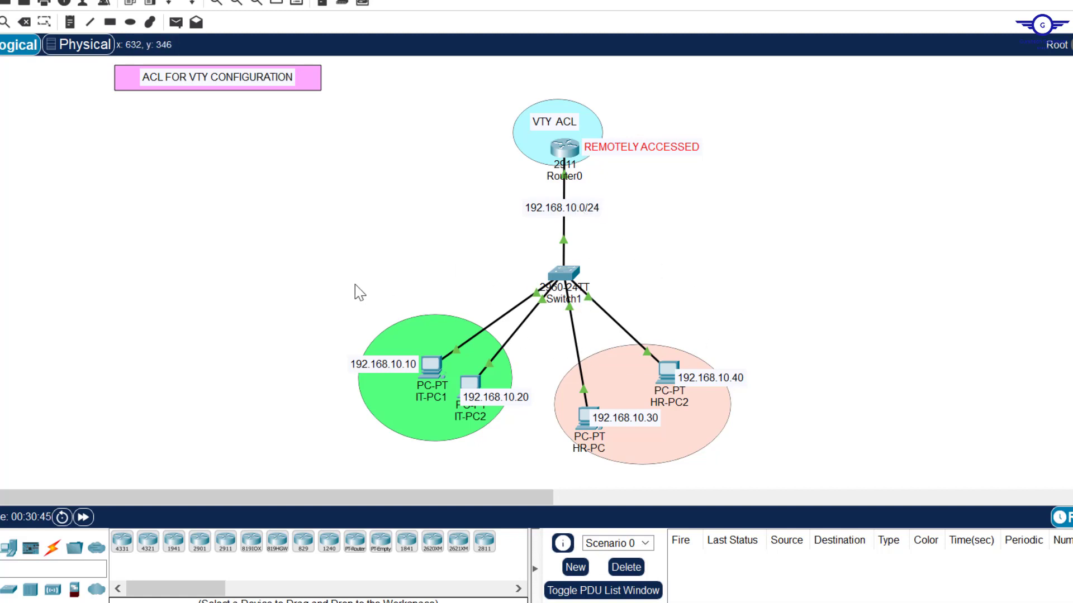
# Step: Nudge the 192.168.10.0/24 subnet label slightly lower on the router–switch link
pyautogui.moveTo(340, 280); pyautogui.dragTo(788, 491)
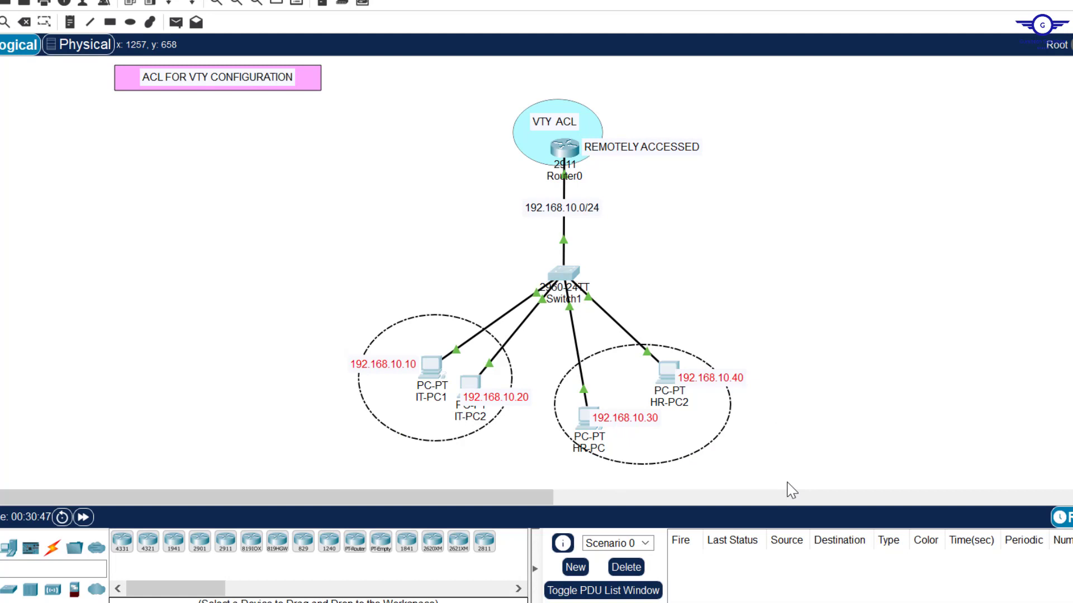
pyautogui.click(764, 272)
pyautogui.moveTo(575, 217); pyautogui.dragTo(580, 220)
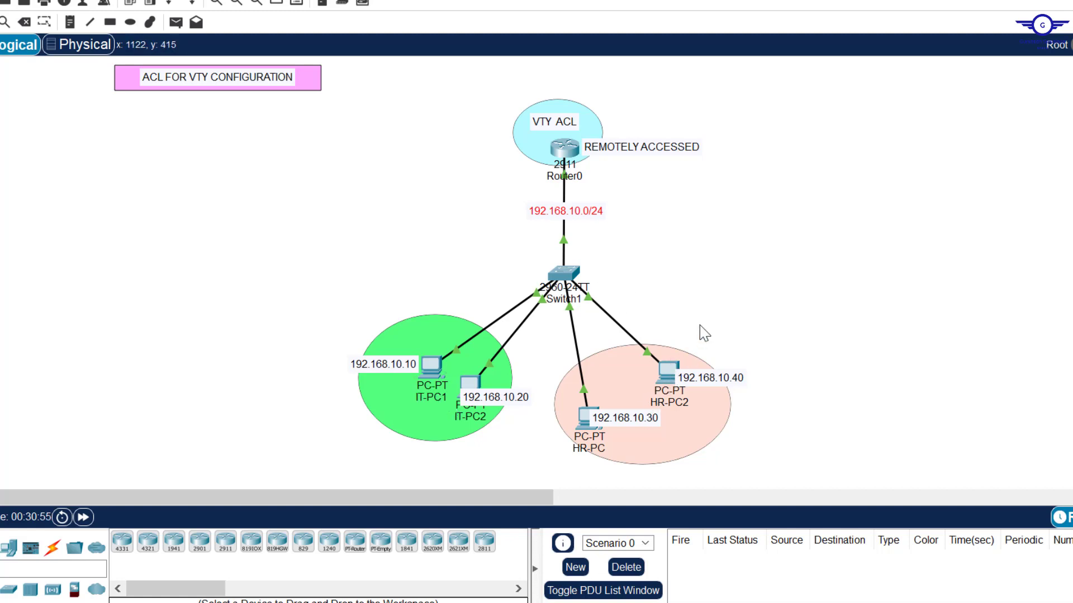
# Step: Review step 2 (configuring IP addresses) in the config guide, then return to the topology
pyautogui.hotkey('alt', 'Tab')
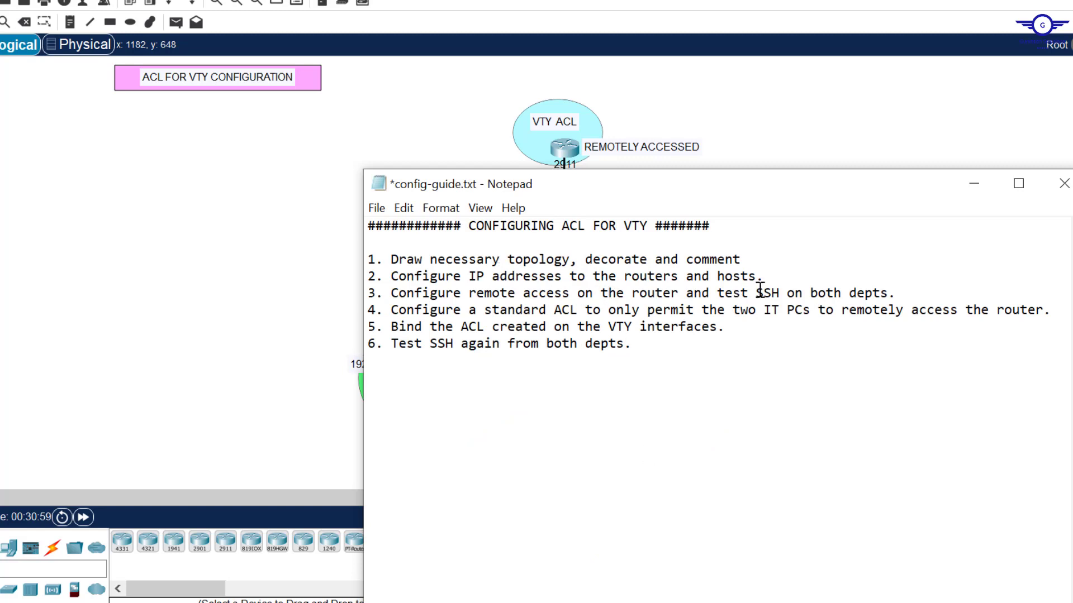
pyautogui.moveTo(766, 277); pyautogui.dragTo(397, 276)
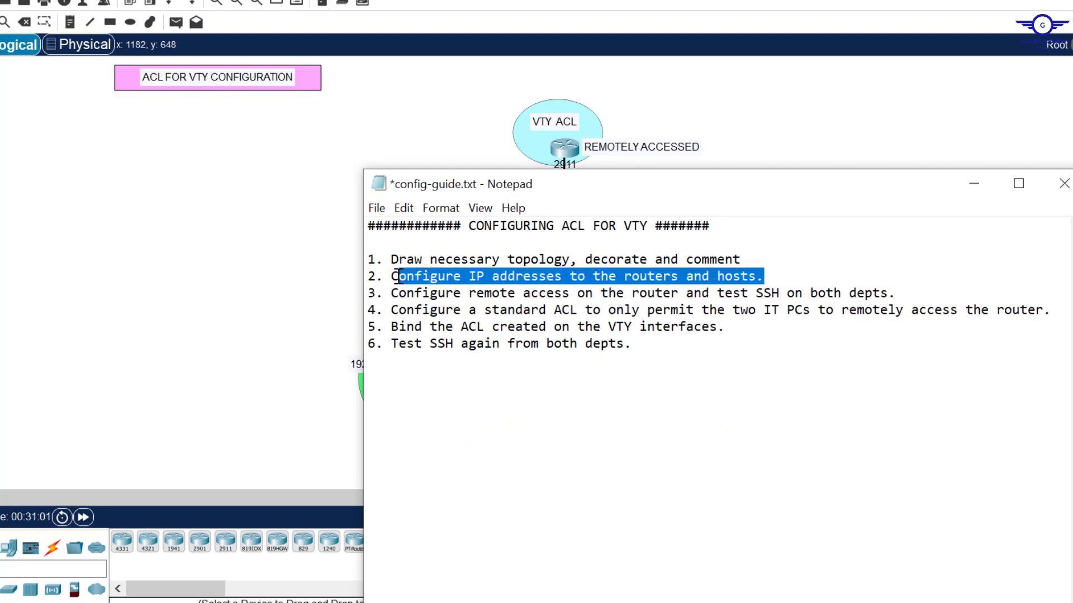
pyautogui.click(799, 133)
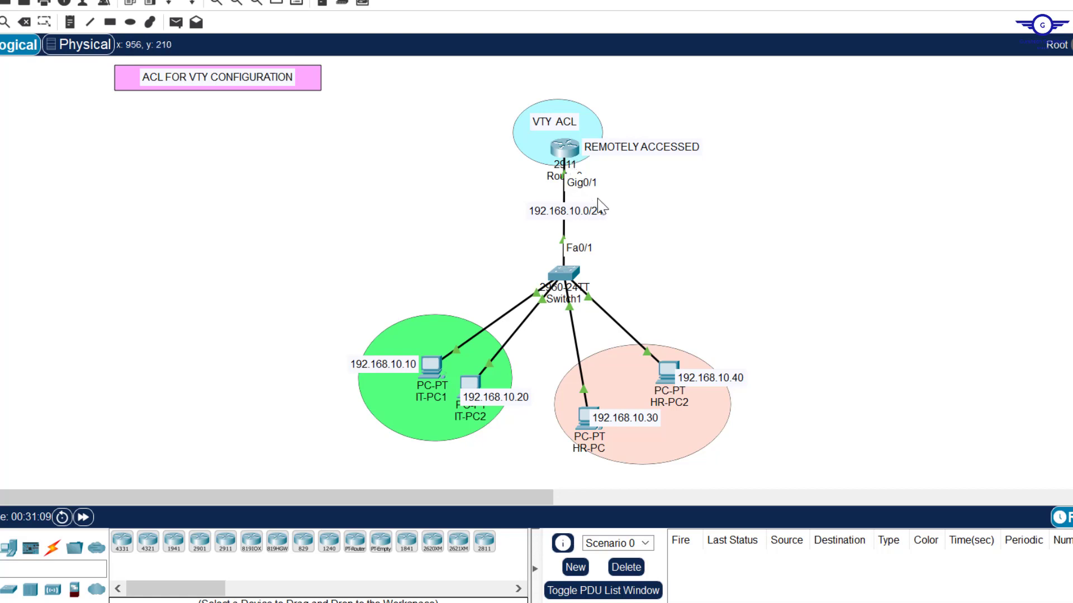
# Step: Verify Router0's GigabitEthernet0/1 holds 192.168.10.1 with mask 255.255.255.0
pyautogui.doubleClick(564, 145)
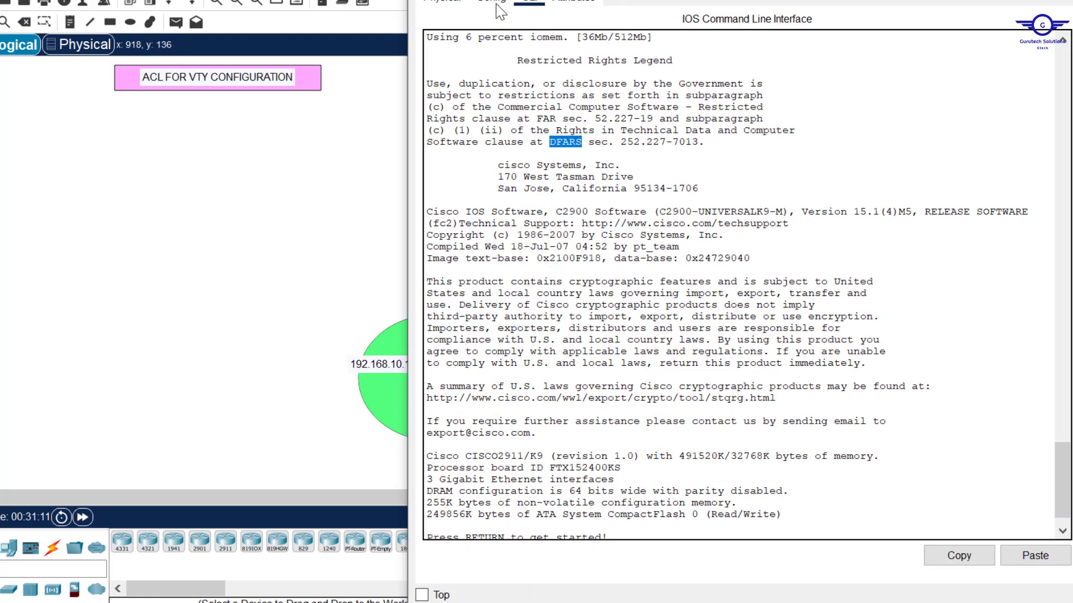
pyautogui.click(498, 5)
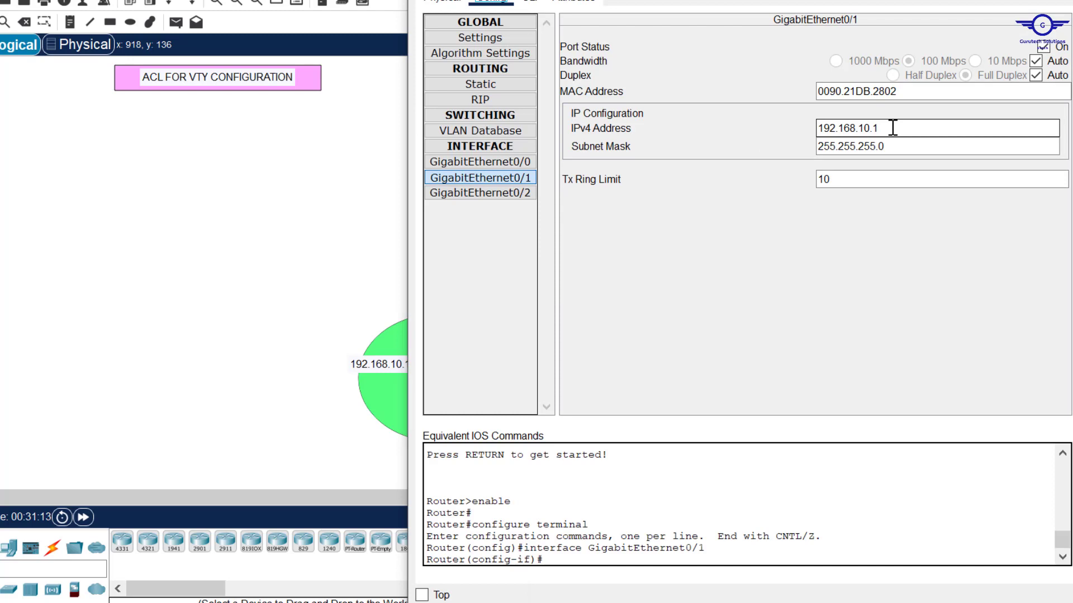
pyautogui.press('Tab')
pyautogui.press('Return')
pyautogui.hotkey('alt', 'F4')
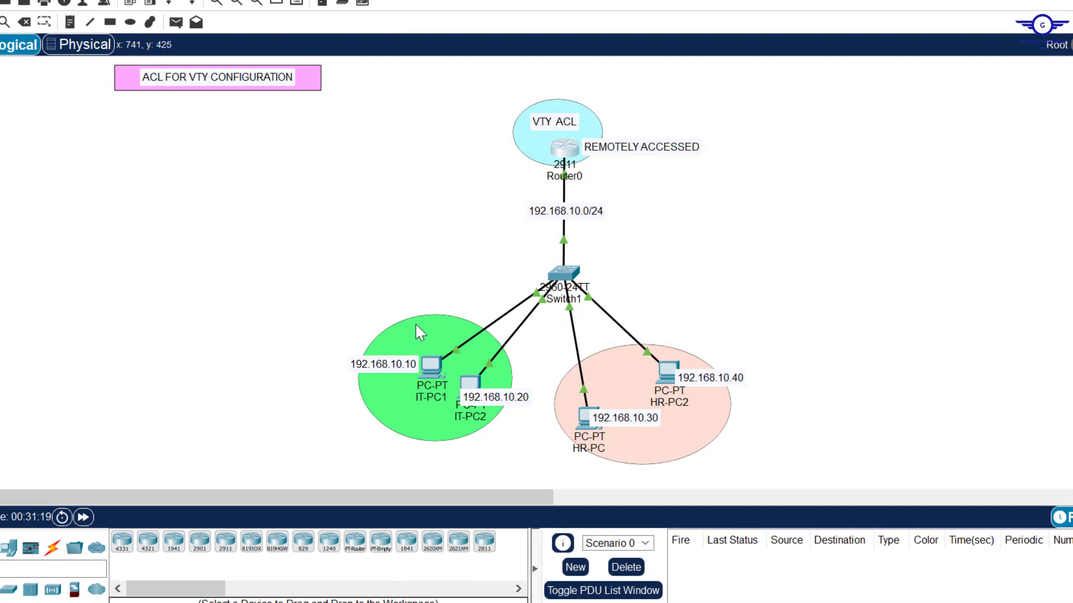
# Step: Adjust the 192.168.10.20 and 192.168.10.30 PC address labels slightly
pyautogui.moveTo(323, 305); pyautogui.dragTo(797, 471)
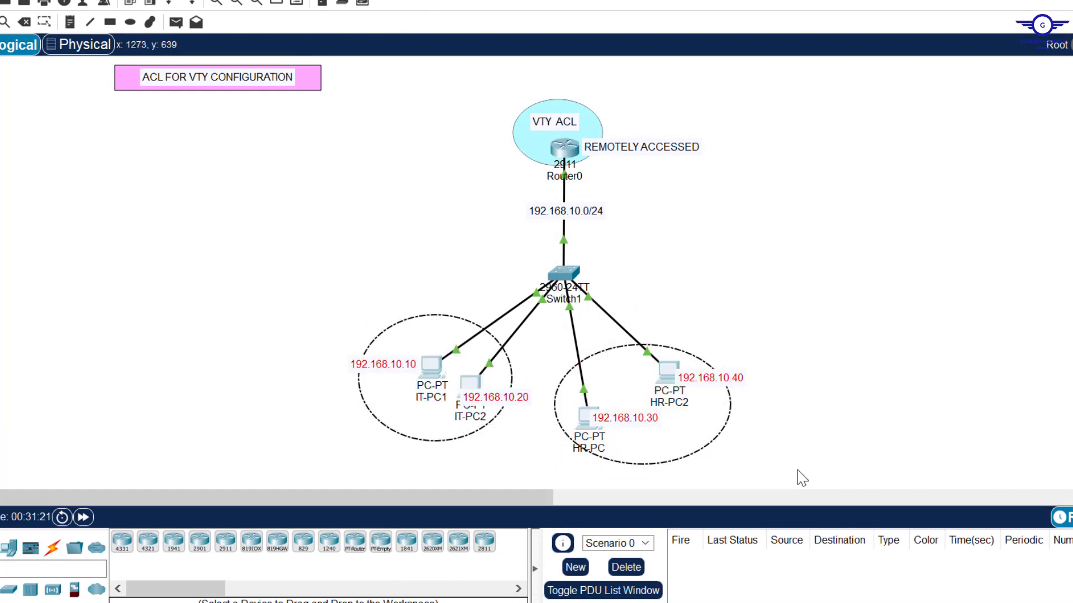
pyautogui.click(792, 291)
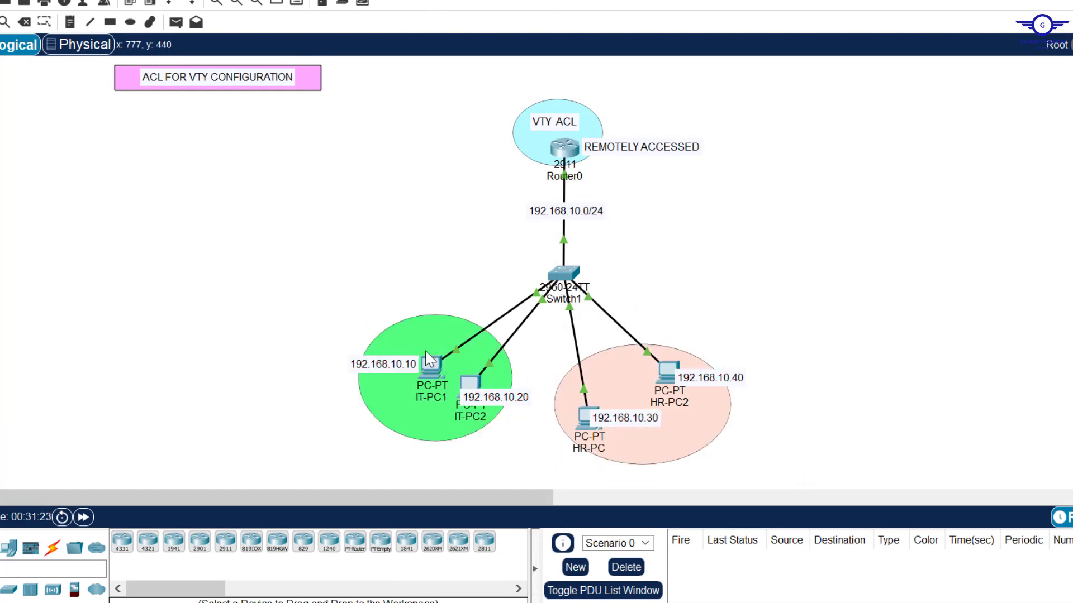
pyautogui.moveTo(489, 402); pyautogui.dragTo(484, 397)
pyautogui.moveTo(626, 423); pyautogui.dragTo(631, 430)
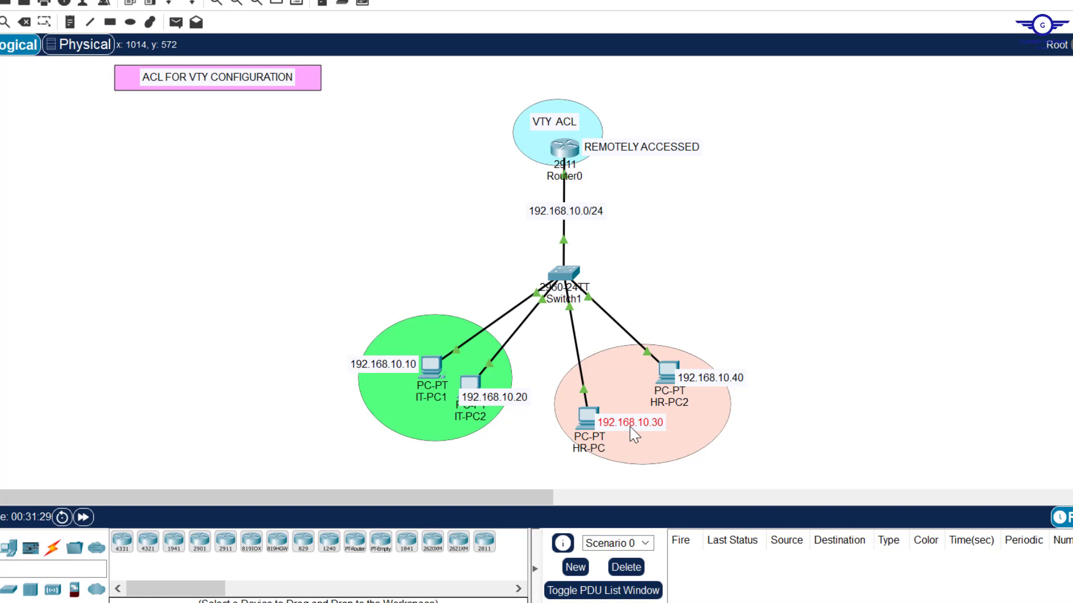
pyautogui.click(757, 268)
pyautogui.hotkey('alt', 'Tab')
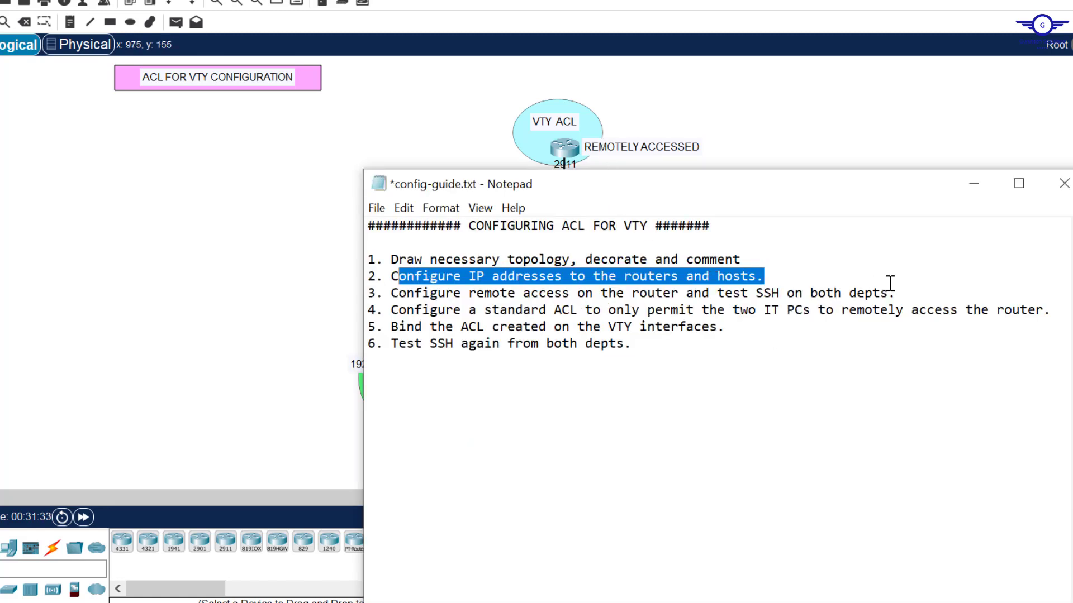
# Step: Highlight guide step 3 on remote access and SSH, then return to Packet Tracer
pyautogui.moveTo(900, 292); pyautogui.dragTo(385, 293)
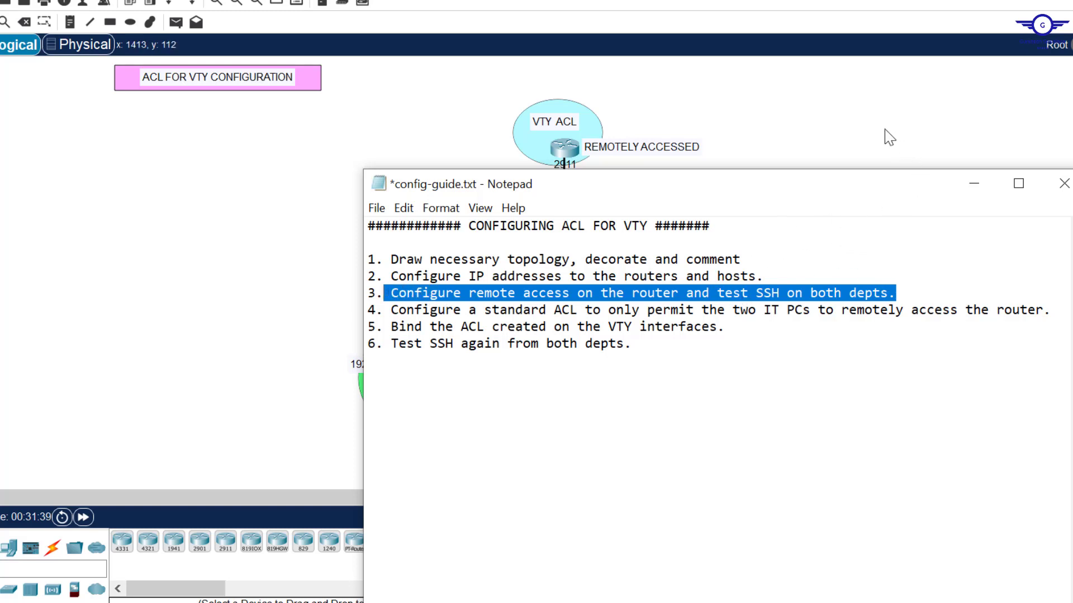
pyautogui.click(868, 135)
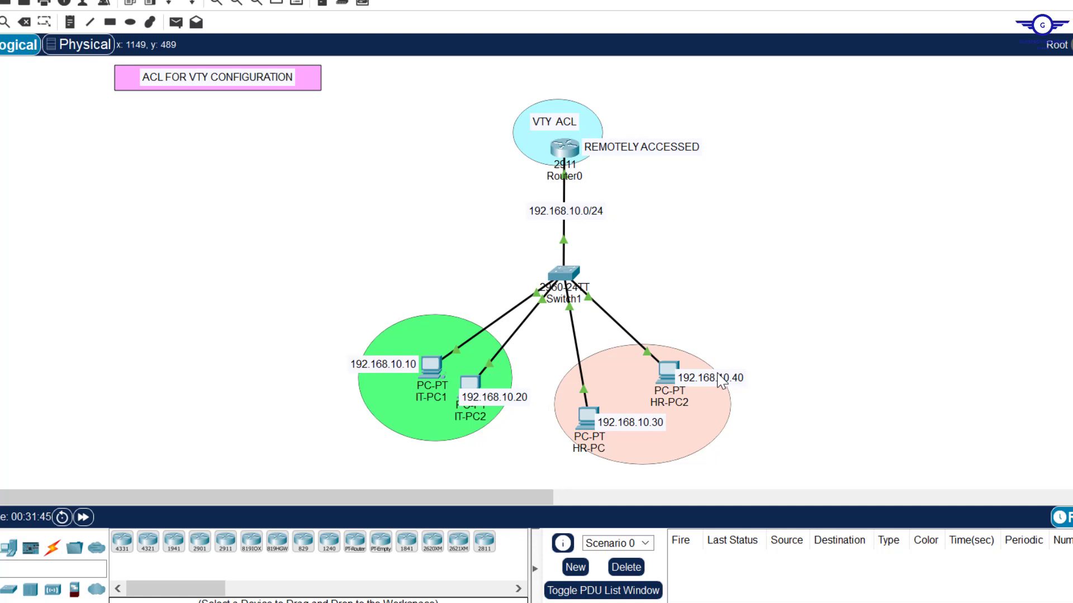
# Step: Open Router0's CLI and reposition the router window for a clear view
pyautogui.click(564, 150)
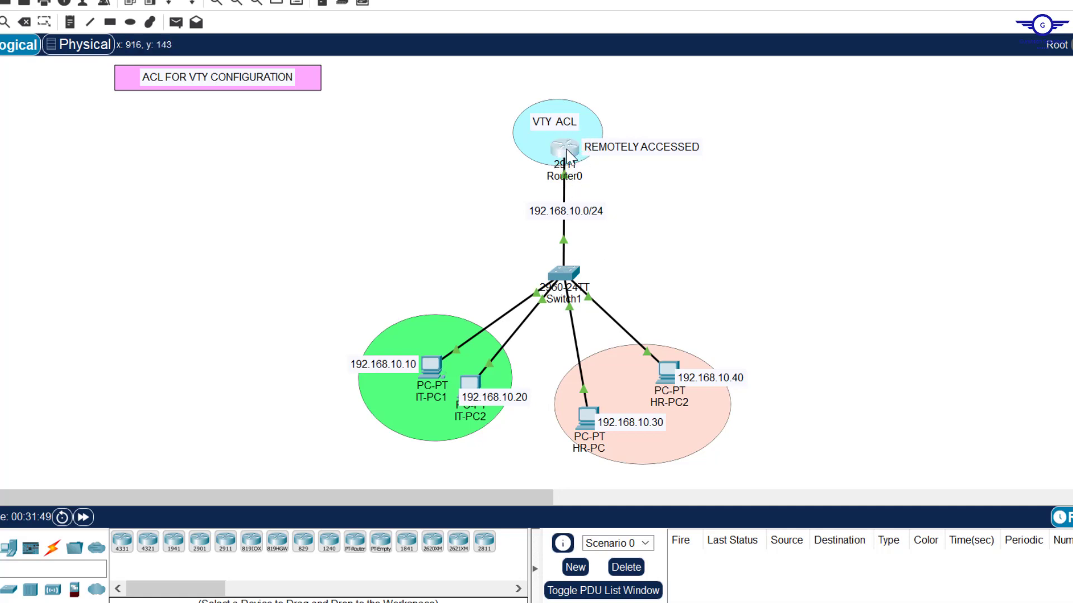
pyautogui.click(537, 2)
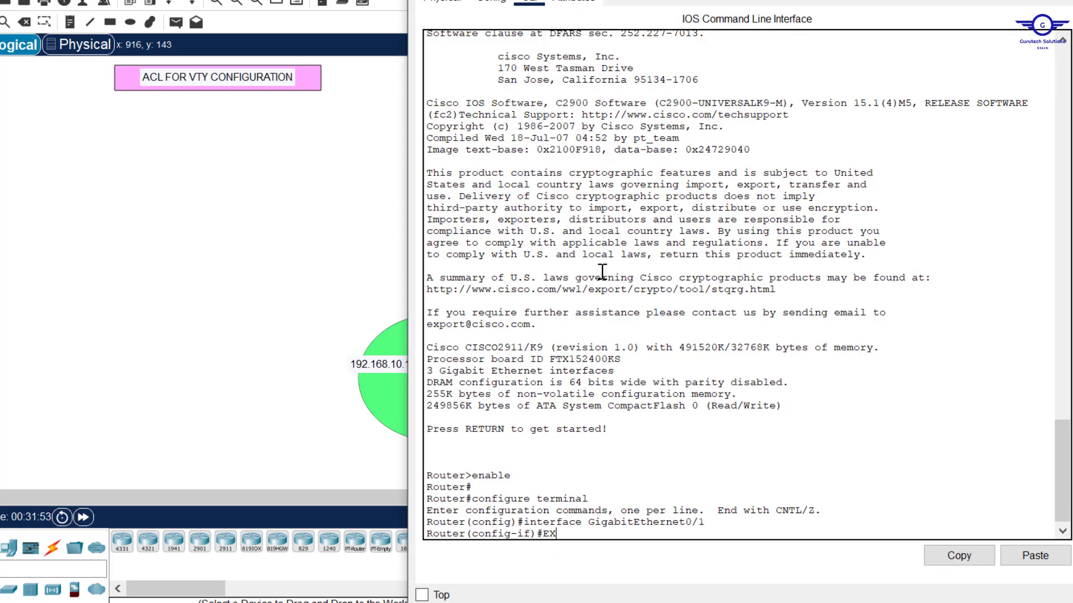
pyautogui.press('Return')
pyautogui.press('Return')
pyautogui.press('Return')
pyautogui.press('Return')
pyautogui.press('Return')
pyautogui.press('capslock')
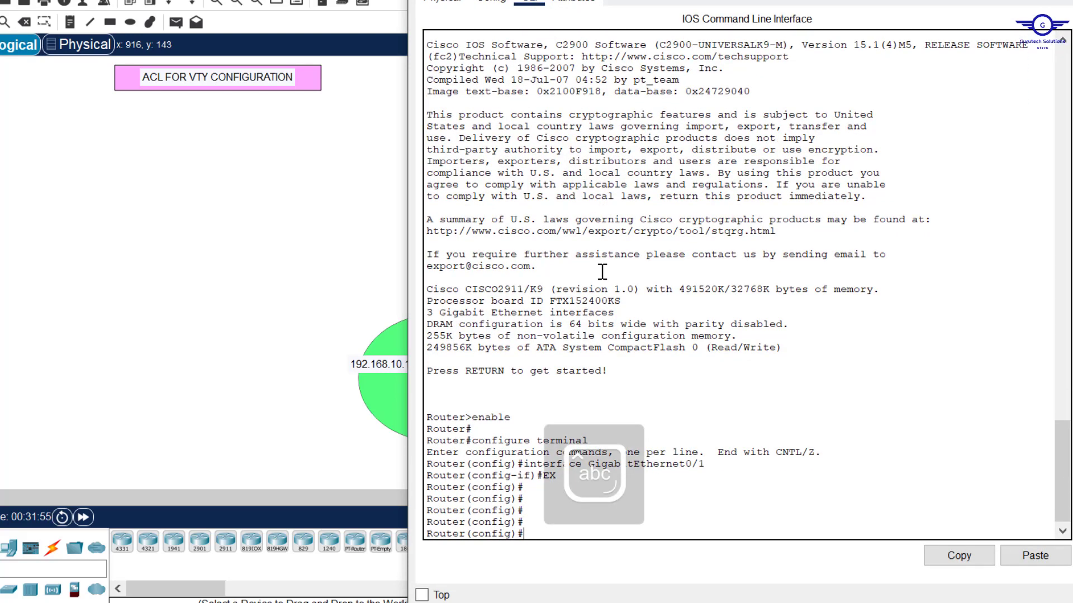
pyautogui.moveTo(835, 0); pyautogui.dragTo(835, 22)
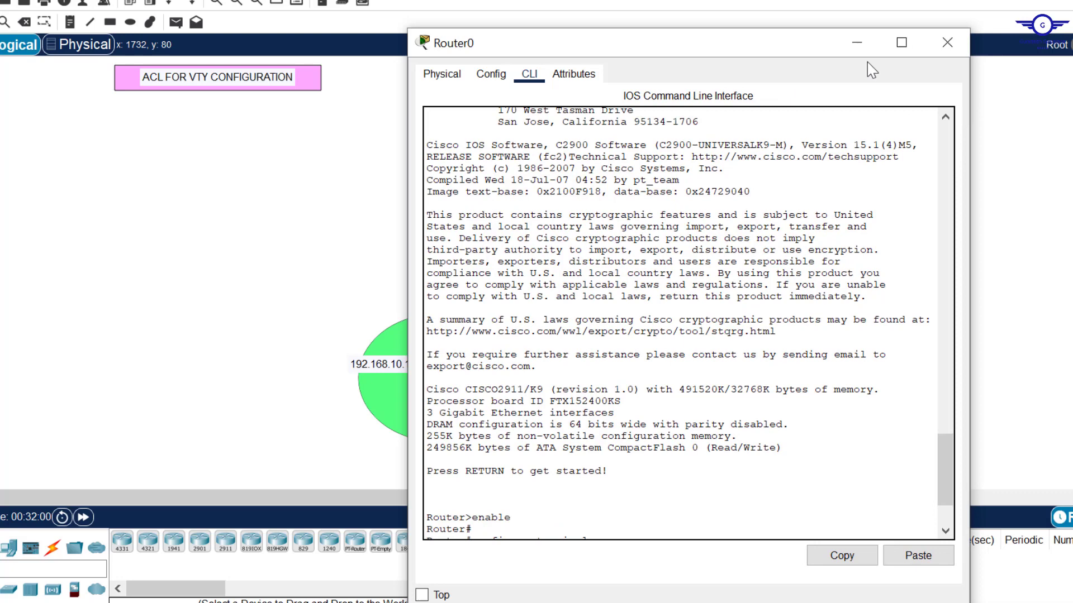
pyautogui.moveTo(746, 53); pyautogui.dragTo(776, 0)
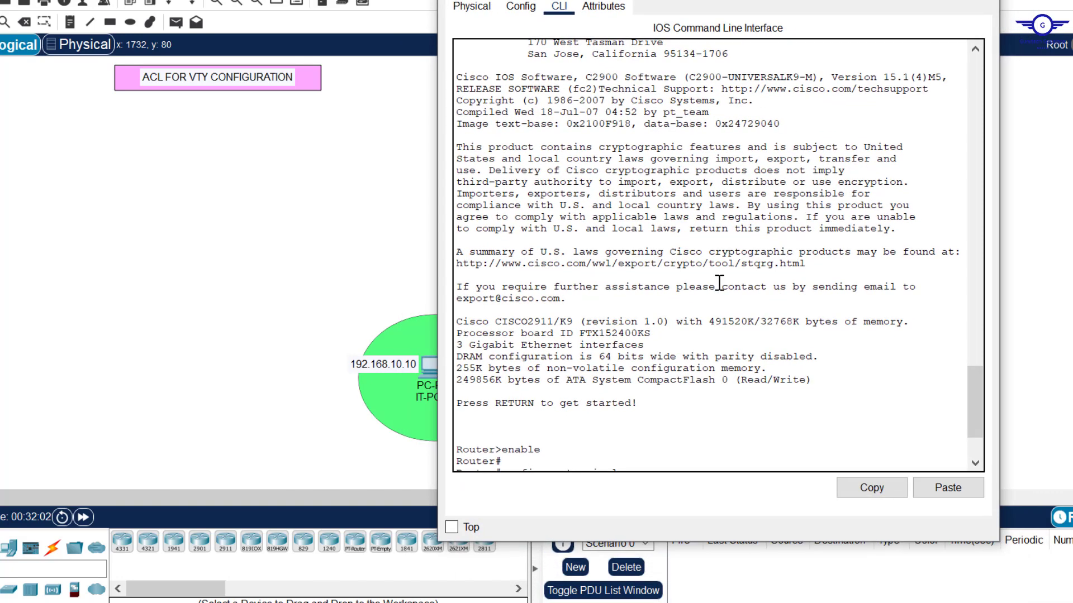
pyautogui.scroll(-4, 719, 283)
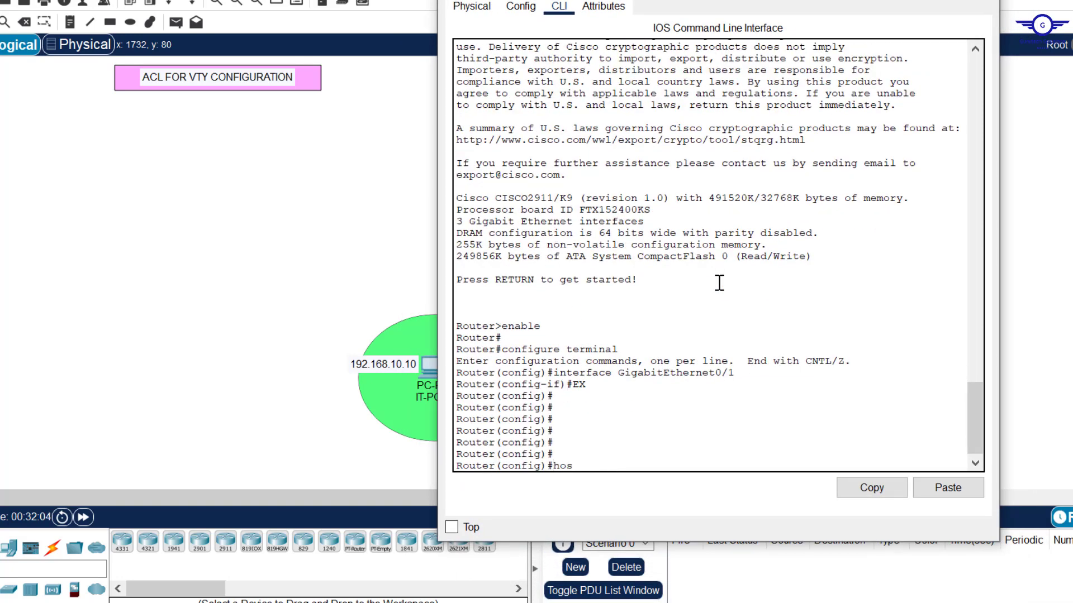
# Step: Rename the router to R1 with the hostname command
pyautogui.write('st')
pyautogui.press('Tab')
pyautogui.press('capslock')
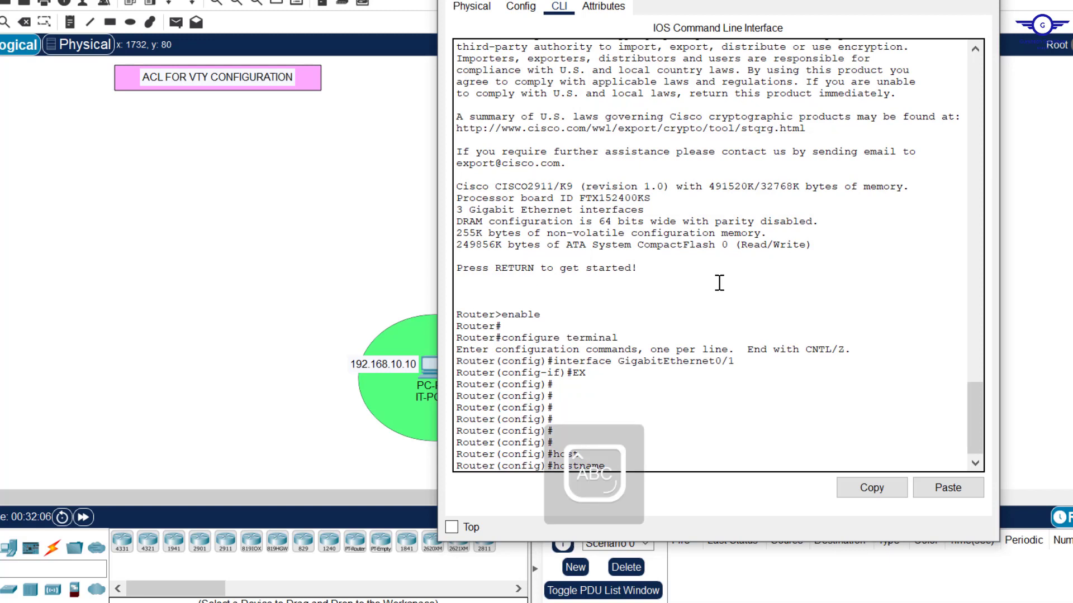
pyautogui.write('R1')
pyautogui.press('Return')
pyautogui.press('Return')
pyautogui.press('Return')
pyautogui.press('Return')
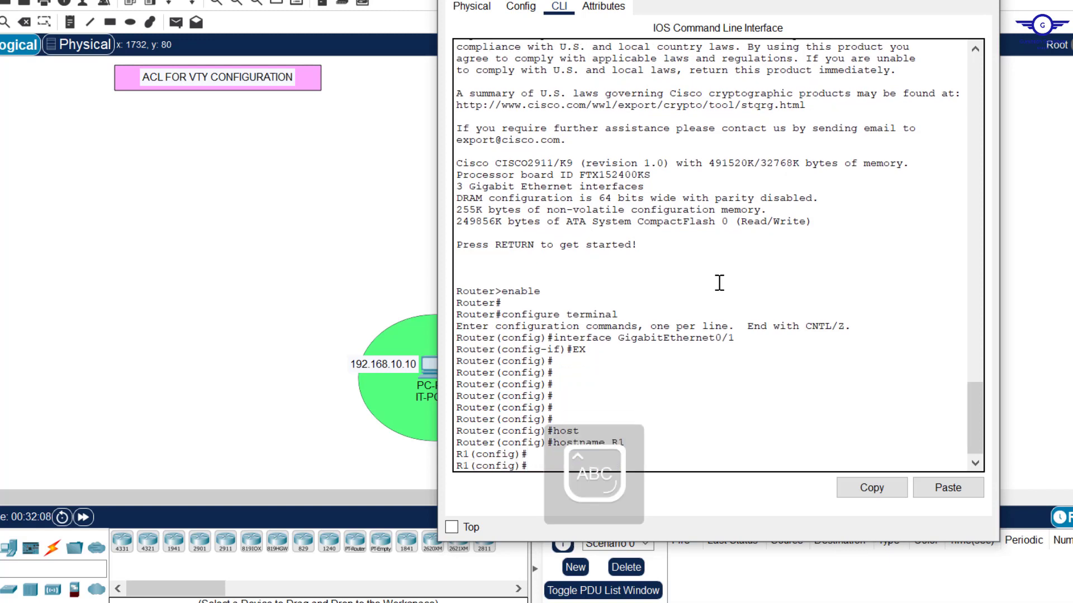
pyautogui.press('capslock')
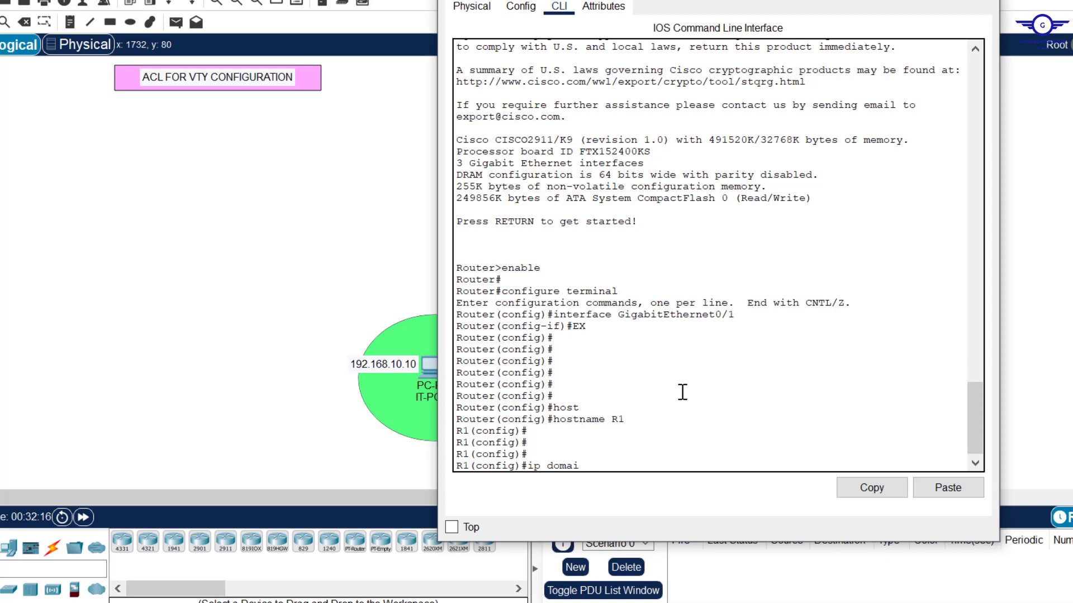
# Step: Set the router's IP domain name to gtech.com
pyautogui.write('ip domai')
pyautogui.press('Tab')
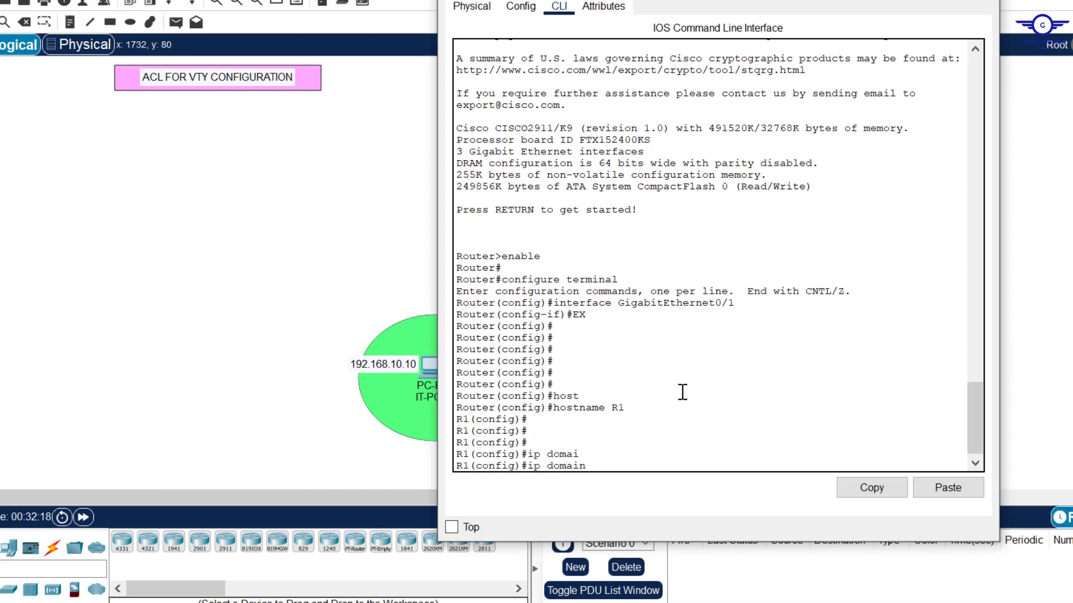
pyautogui.press('Tab')
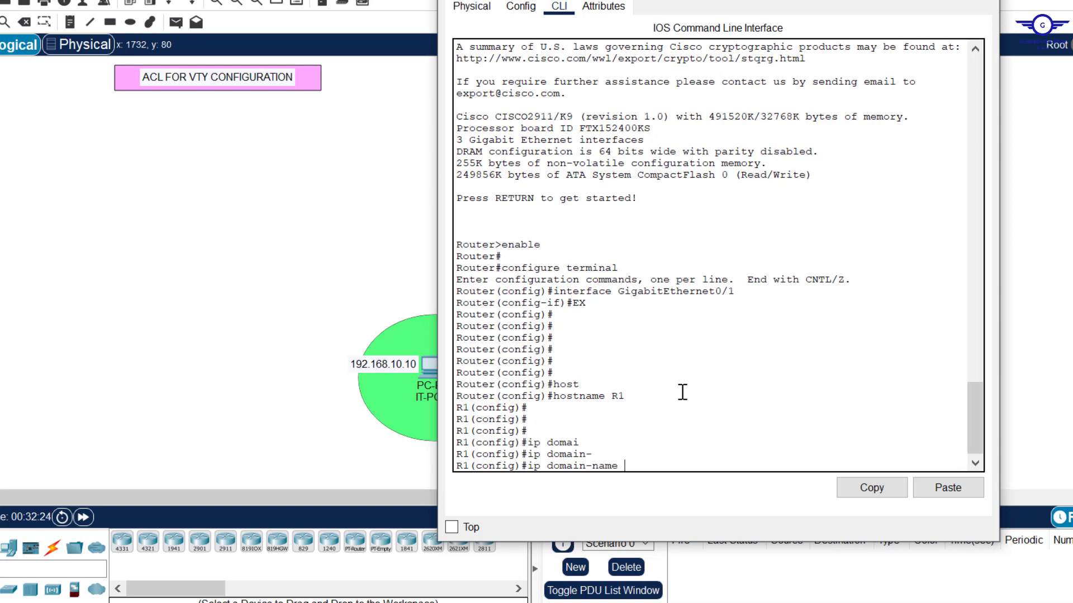
pyautogui.write('name gtech.')
pyautogui.press('Return')
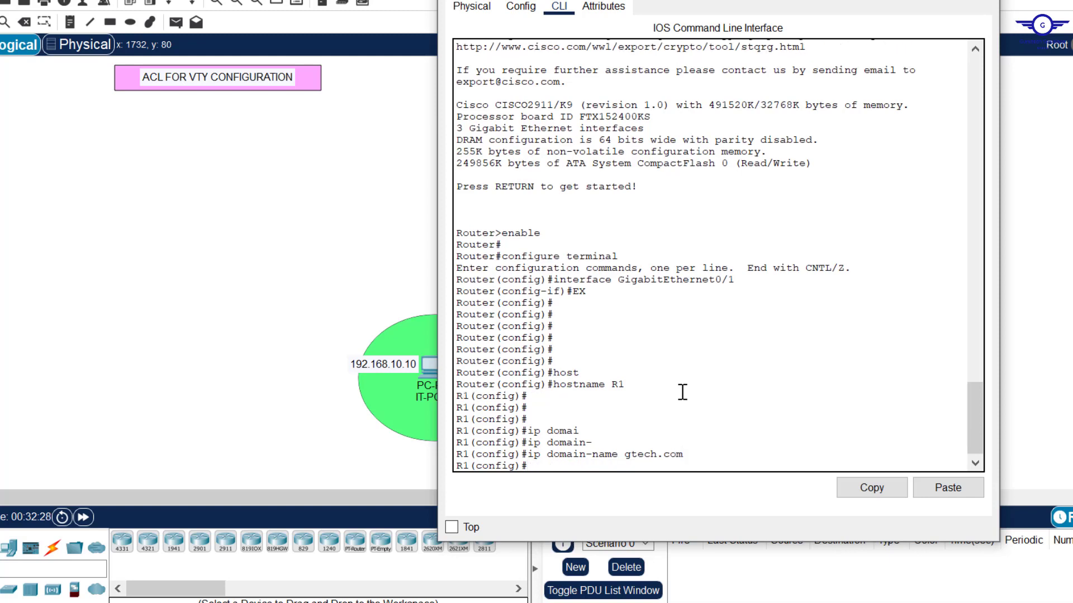
pyautogui.press('Return')
pyautogui.press('Return')
# Step: Create the local user cisco on R1 and set its password
pyautogui.doubleClick(615, 360)
pyautogui.moveTo(684, 431); pyautogui.dragTo(625, 436)
pyautogui.click(549, 468)
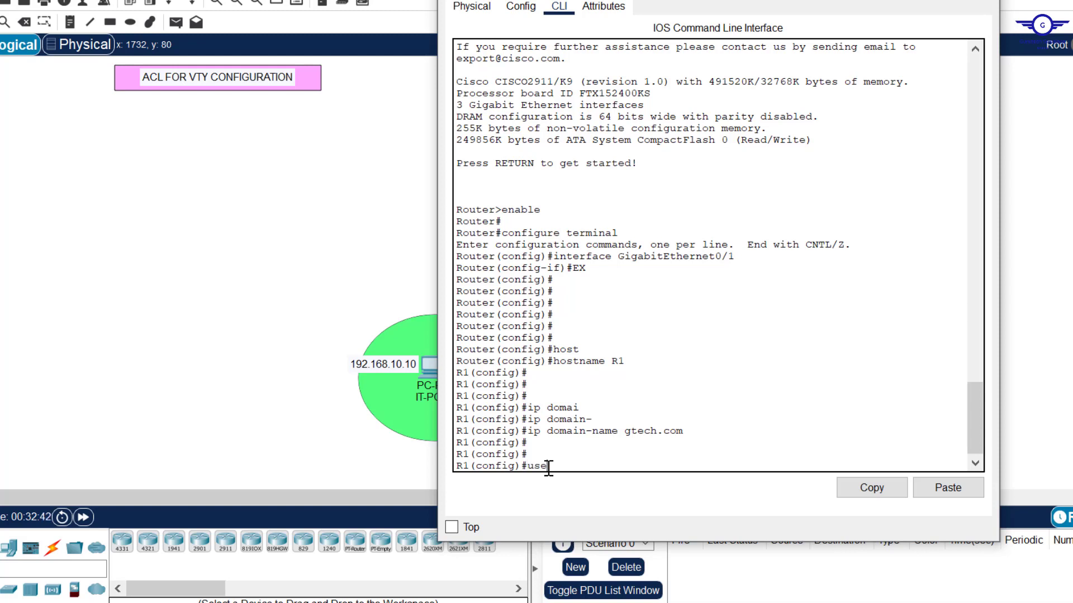
pyautogui.write('r')
pyautogui.press('Tab')
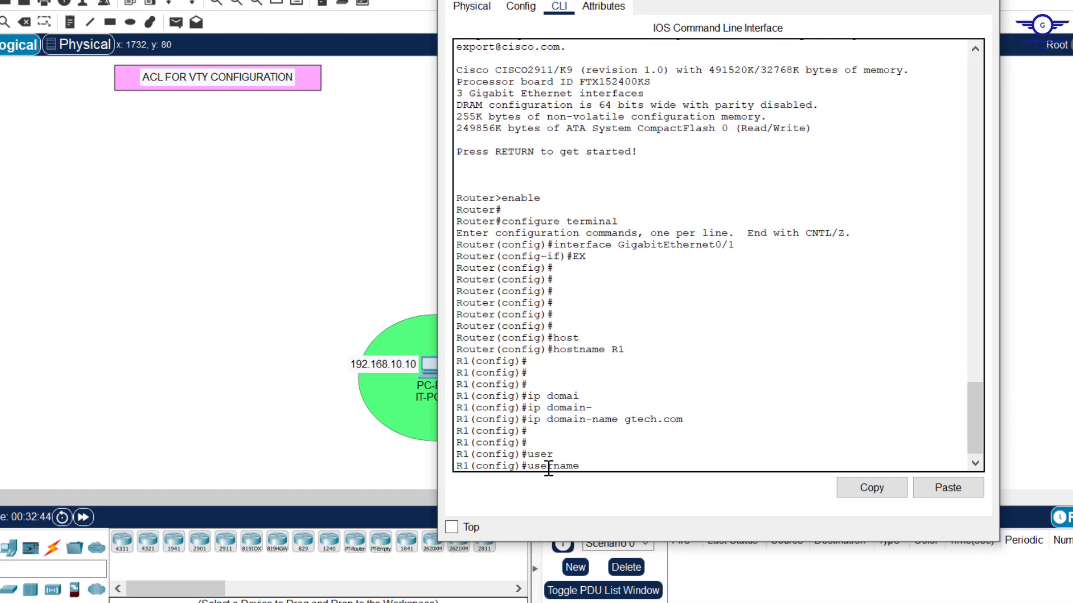
pyautogui.write('cisco pas')
pyautogui.press('Tab')
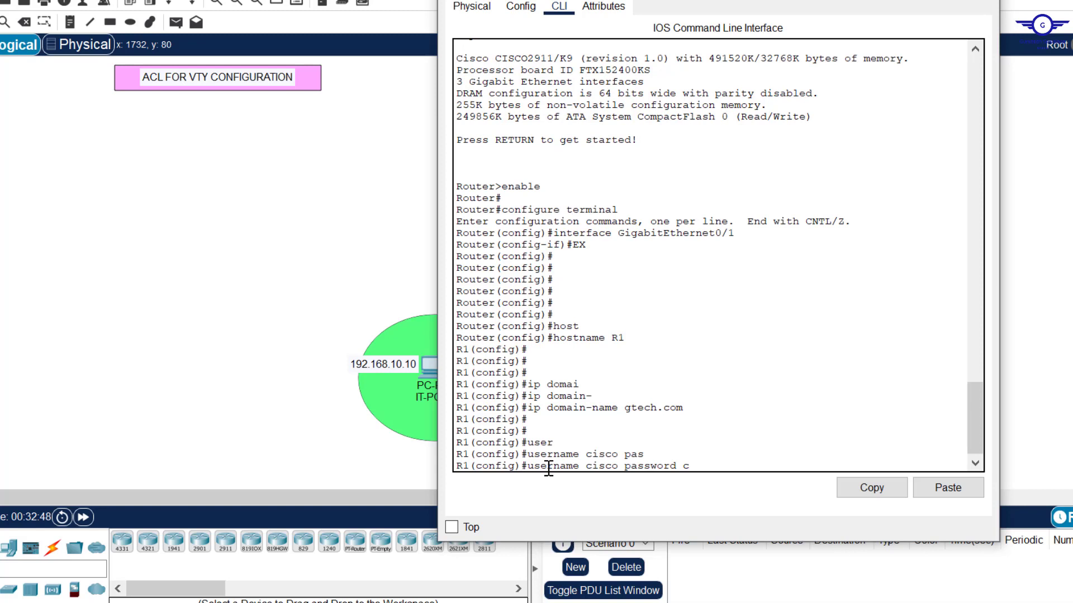
pyautogui.write('cisco')
pyautogui.press('Return')
pyautogui.press('Return')
pyautogui.press('Return')
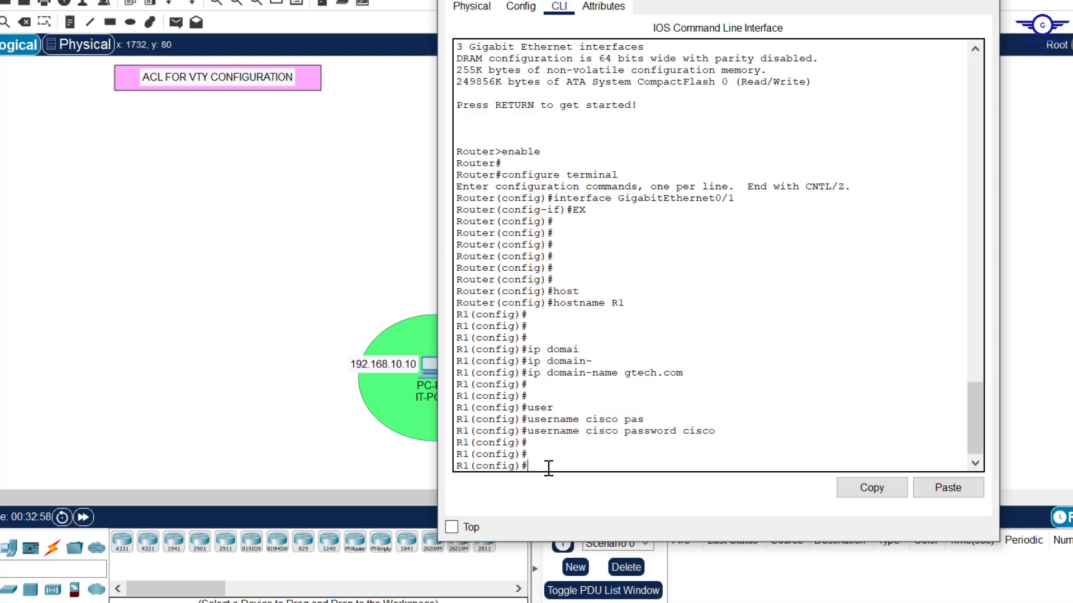
# Step: Run crypto key generate rsa and enter 1024 as the modulus size
pyautogui.write('cry')
pyautogui.press('Tab')
pyautogui.write('k')
pyautogui.press('Tab')
pyautogui.write('g')
pyautogui.press('Tab')
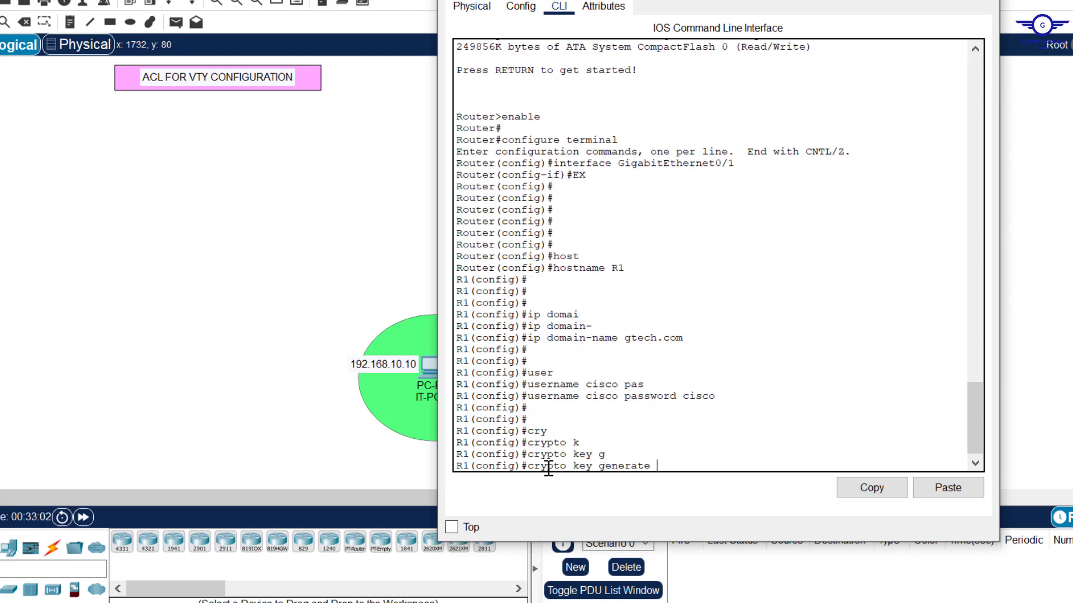
pyautogui.write('rs')
pyautogui.press('Tab')
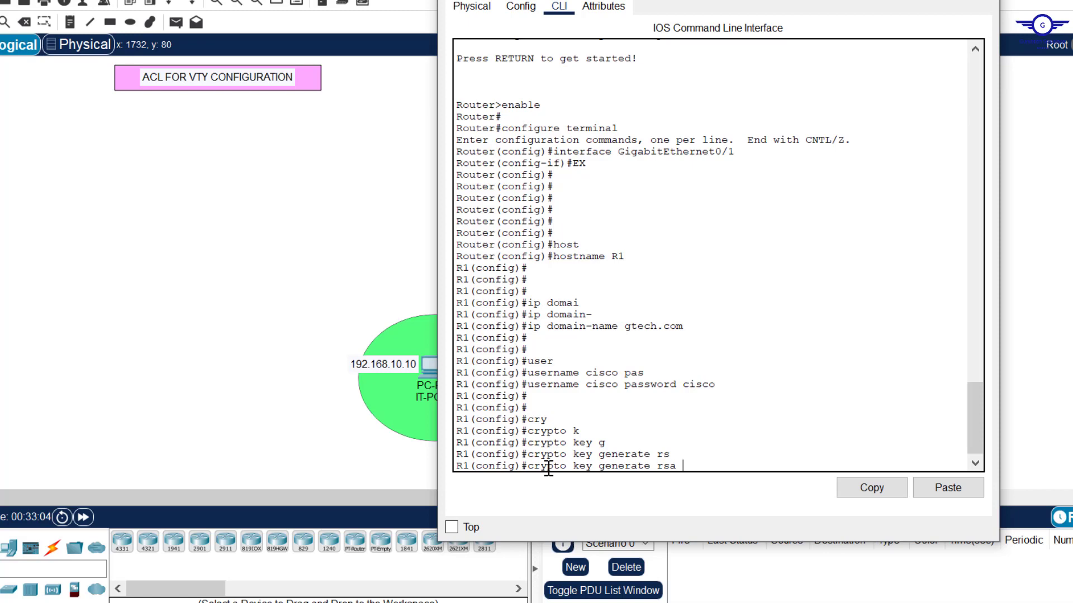
pyautogui.press('Return')
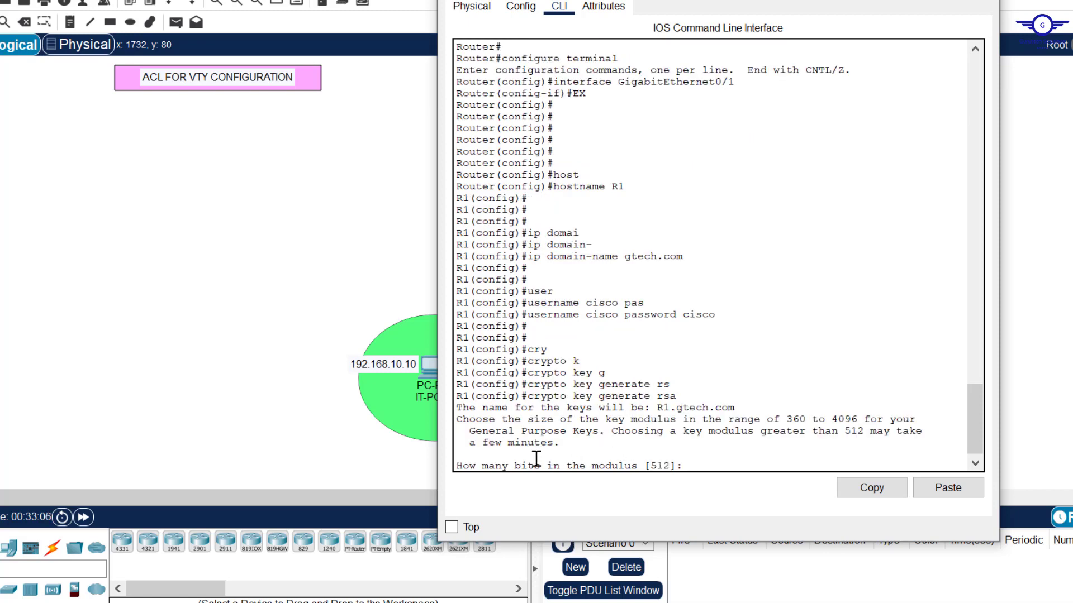
pyautogui.write('102')
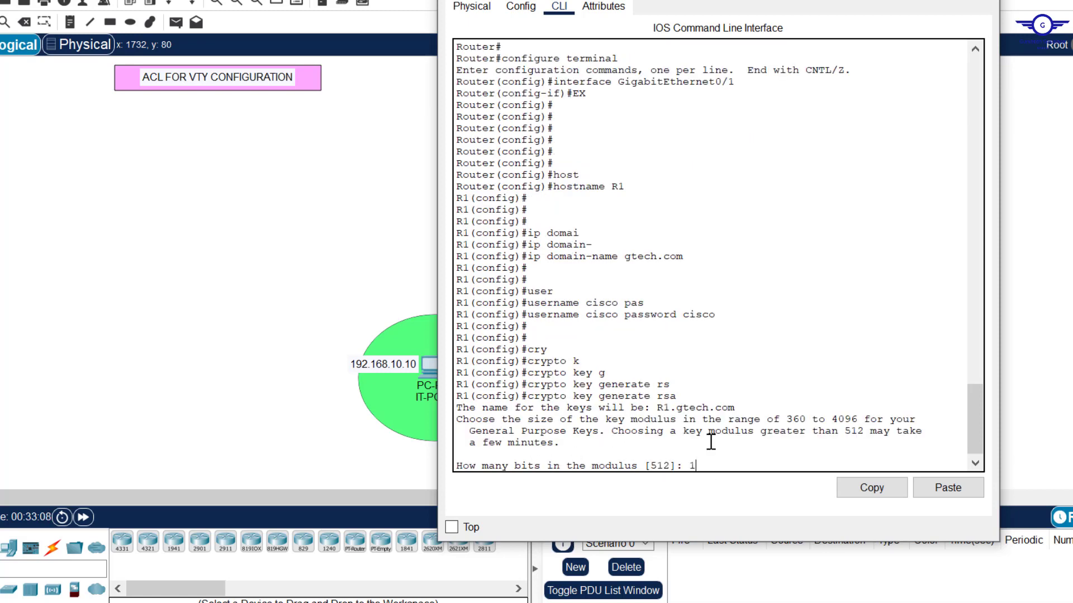
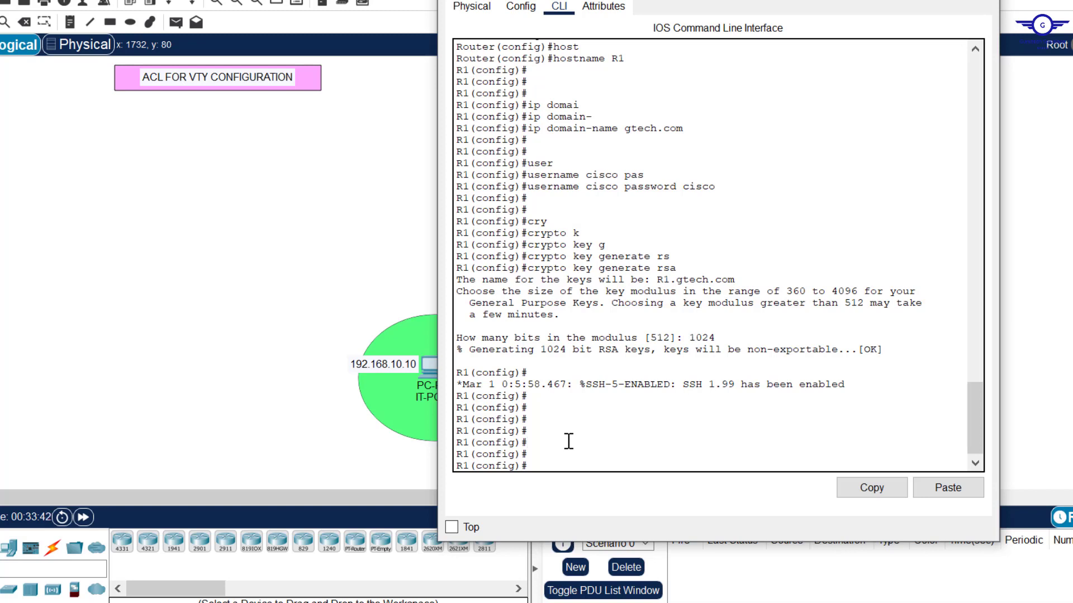
# Step: Enter VTY lines 0–15 and require local user login with login local
pyautogui.write('line vty')
pyautogui.press('Tab')
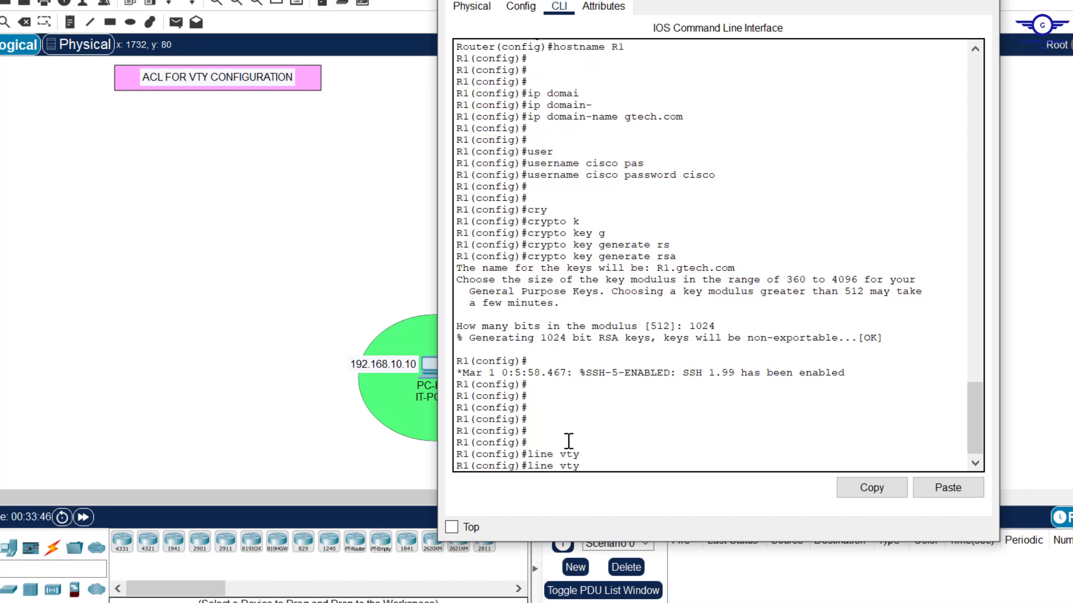
pyautogui.write('0 15')
pyautogui.press('BackSpace')
pyautogui.write('15')
pyautogui.press('Return')
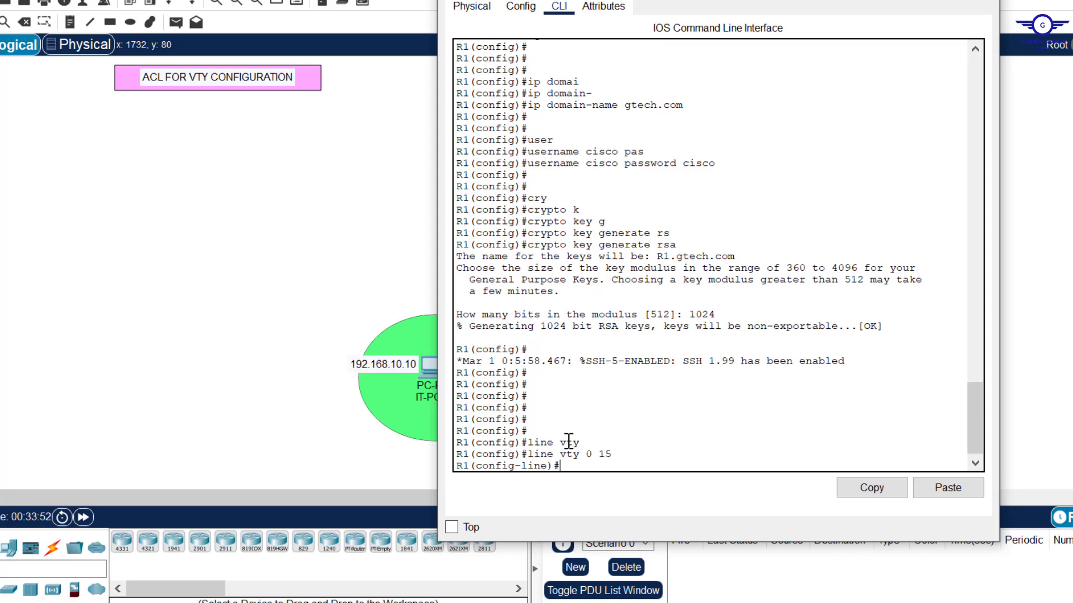
pyautogui.write('log')
pyautogui.press('Tab')
pyautogui.write('in')
pyautogui.press('Tab')
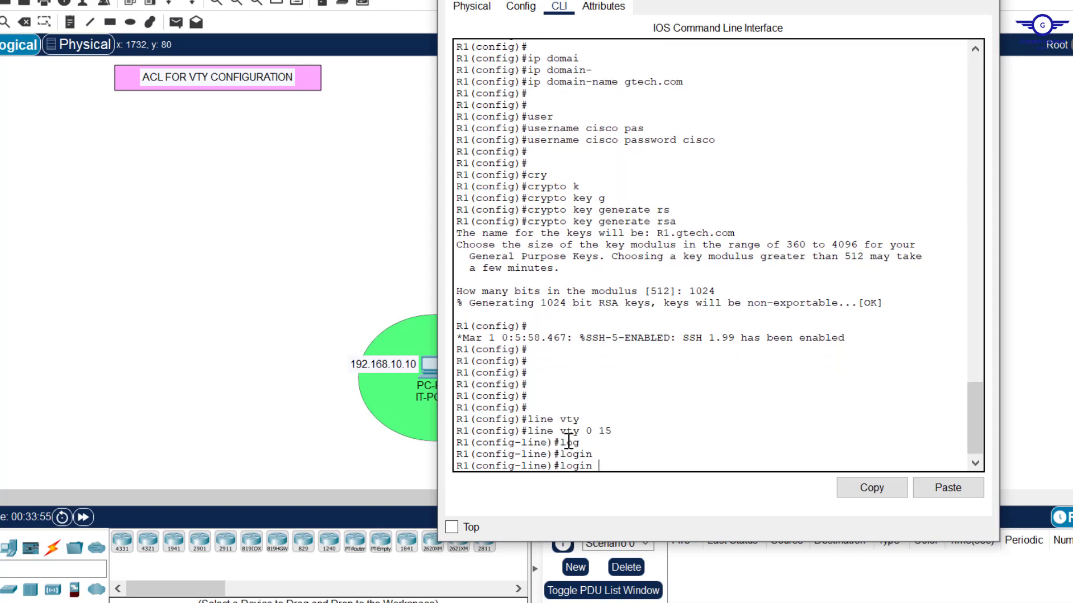
pyautogui.write('loc')
pyautogui.press('Tab')
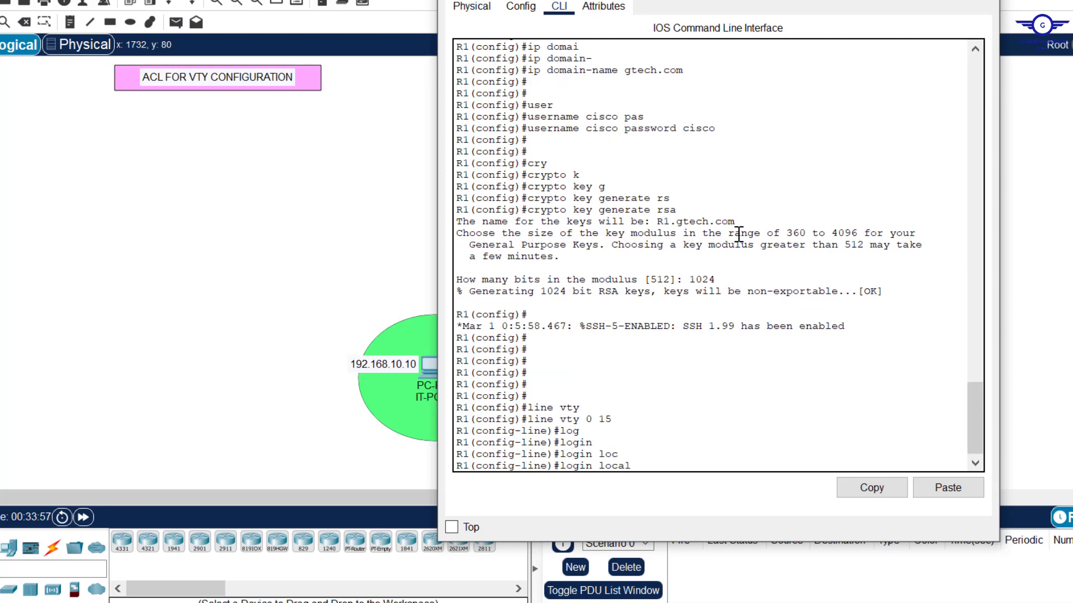
pyautogui.moveTo(720, 129); pyautogui.dragTo(530, 133)
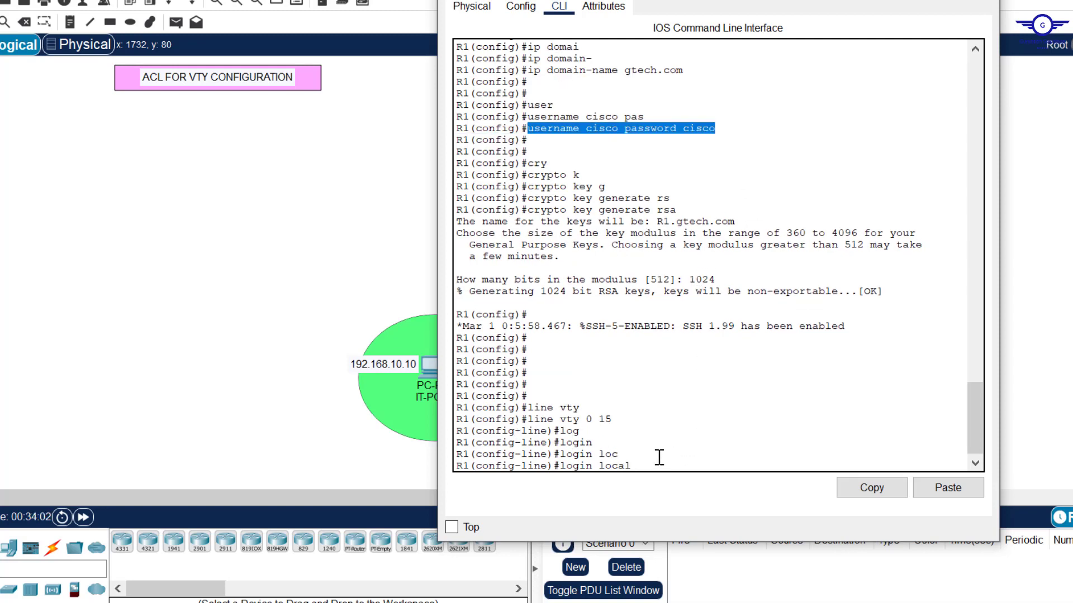
pyautogui.press('Return')
pyautogui.press('Return')
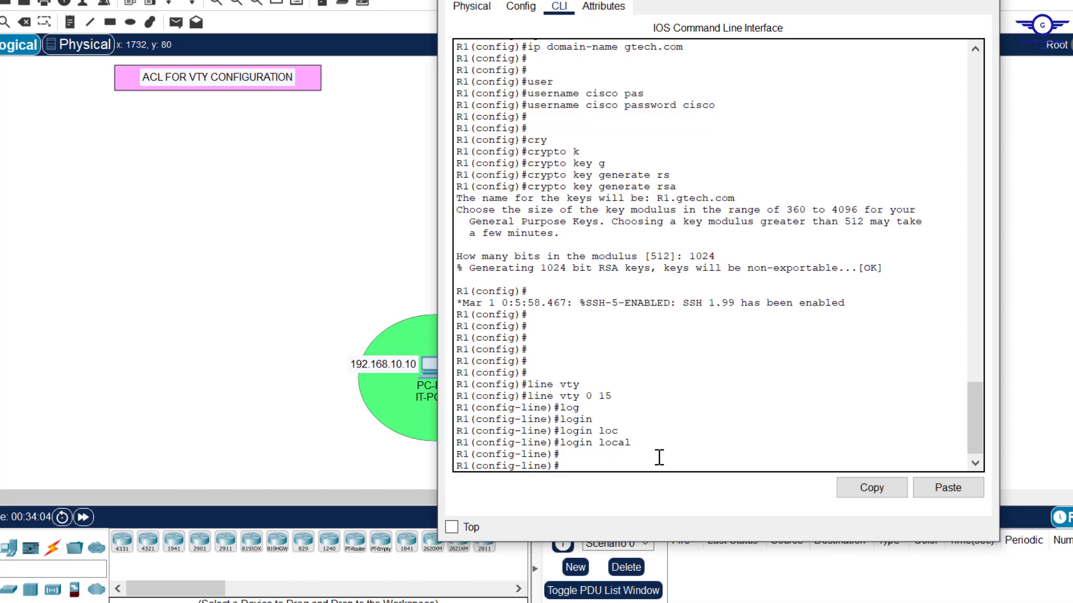
# Step: Restrict the VTY lines to SSH-only access with transport input ssh
pyautogui.write('tran')
pyautogui.press('Tab')
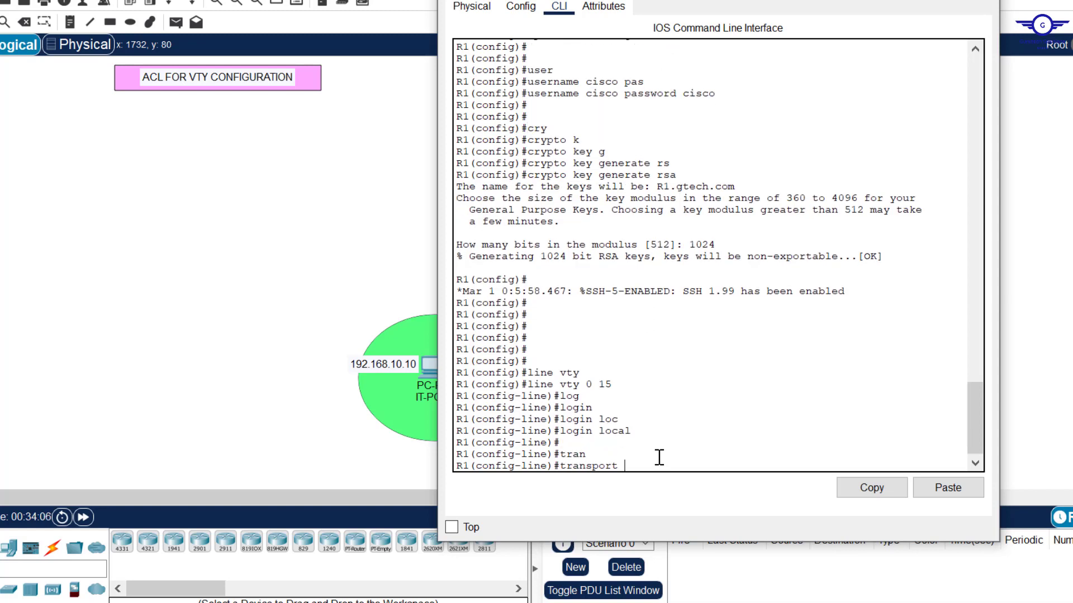
pyautogui.write('in')
pyautogui.press('Tab')
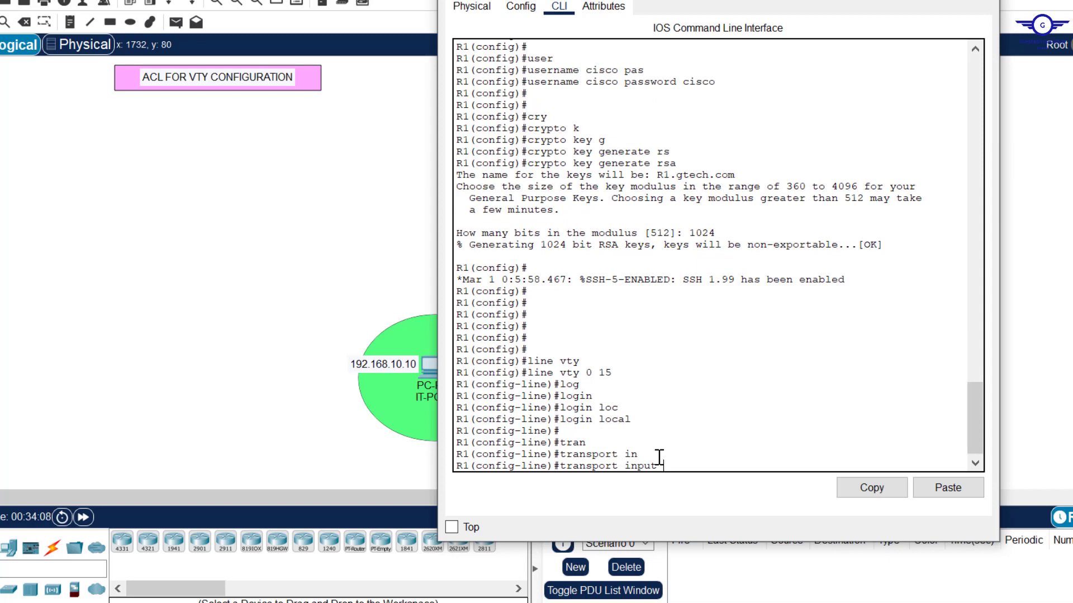
pyautogui.write('?')
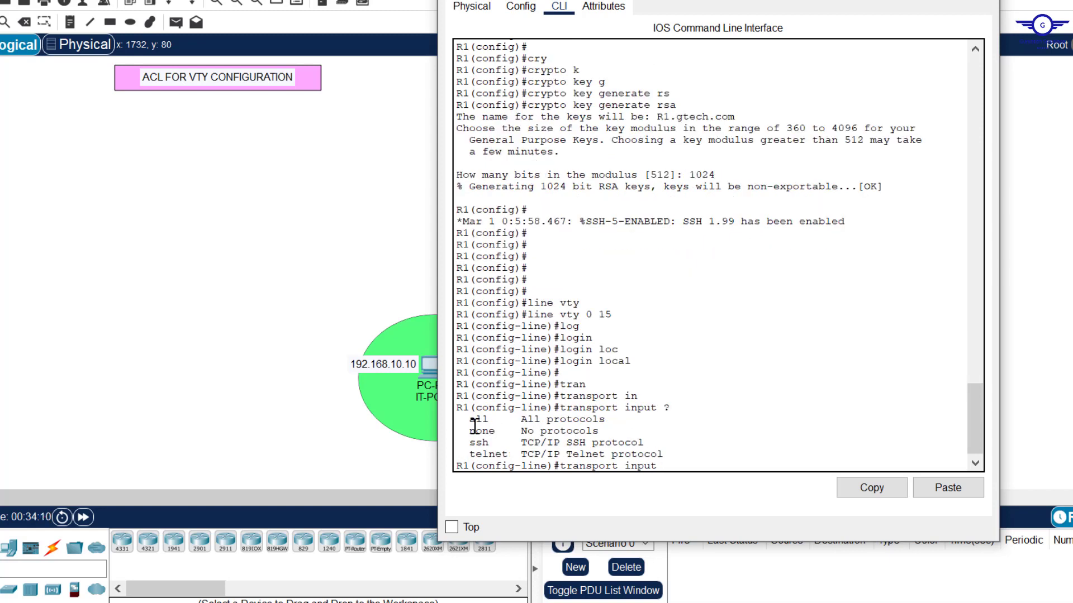
pyautogui.moveTo(463, 420); pyautogui.dragTo(501, 454)
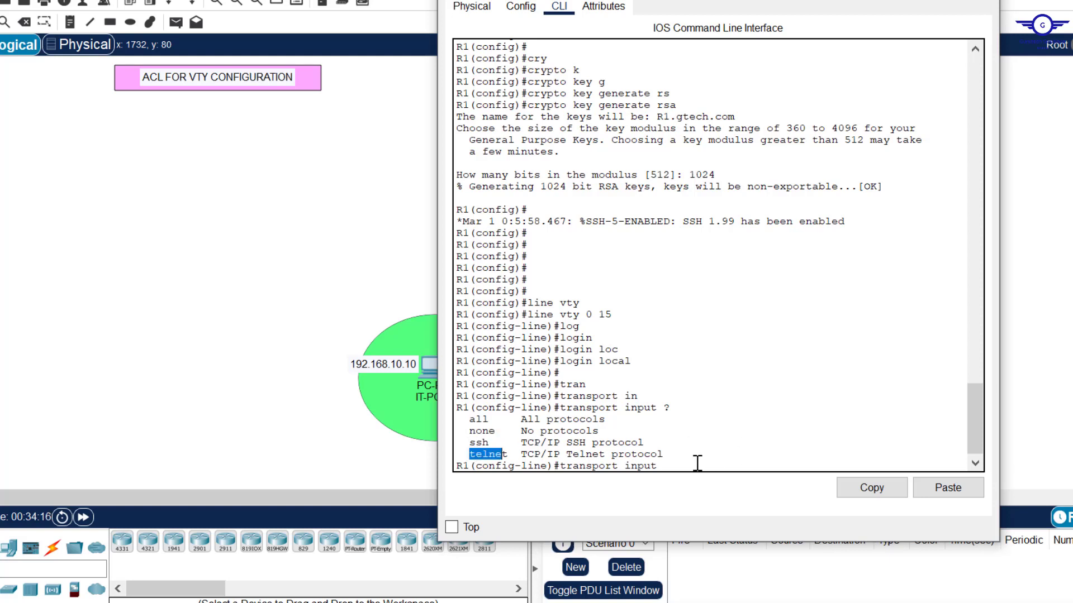
pyautogui.click(697, 462)
pyautogui.write('s')
pyautogui.press('Tab')
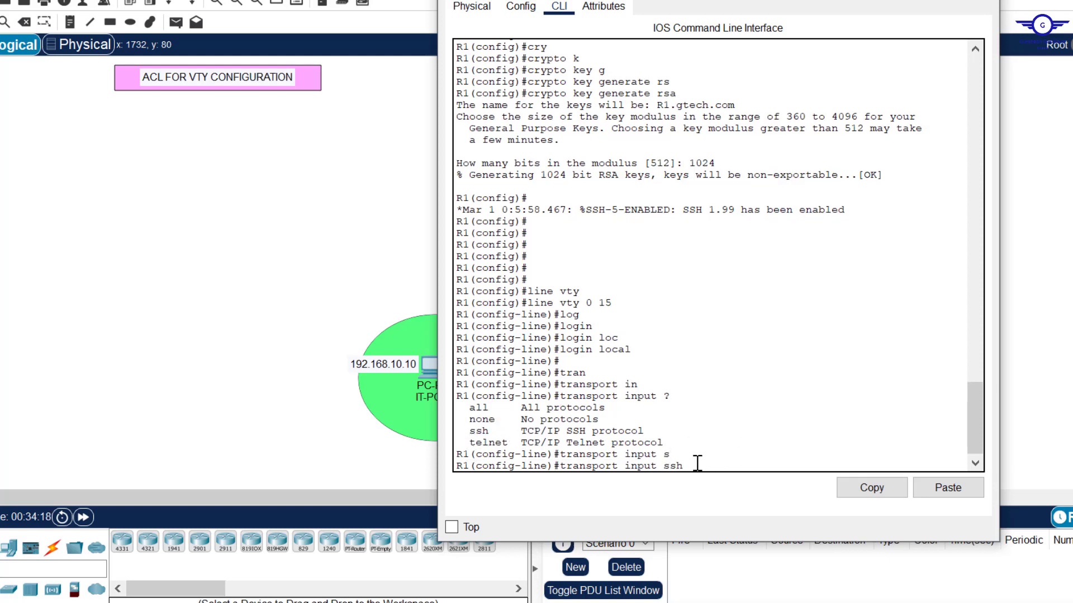
pyautogui.press('Return')
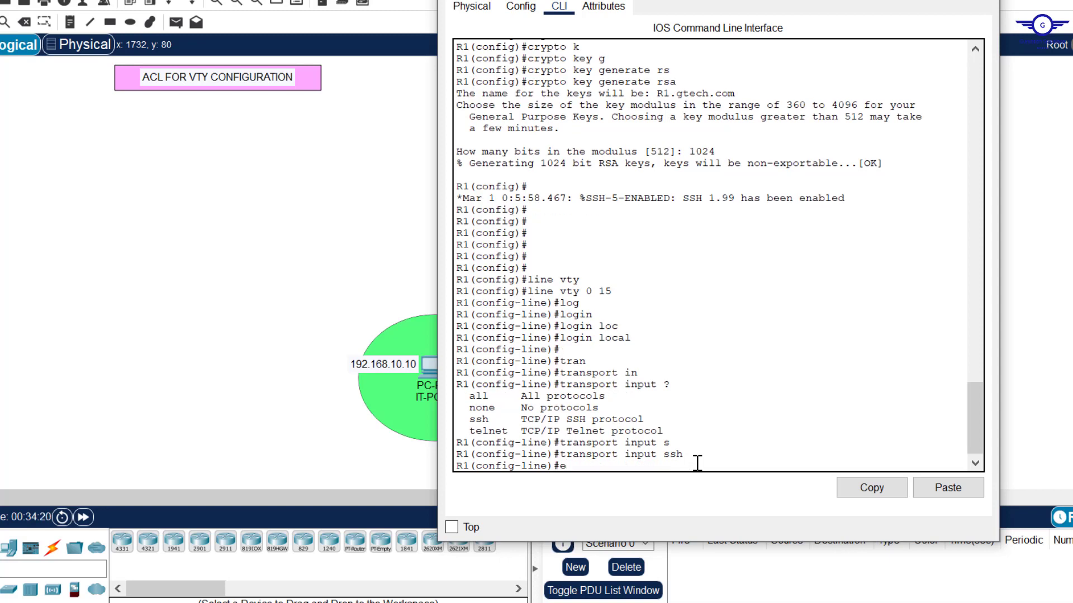
# Step: Exit line mode, save the configuration with do wr, and bring up the guide notes
pyautogui.write('exit')
pyautogui.press('Return')
pyautogui.press('Return')
pyautogui.press('Return')
pyautogui.press('Return')
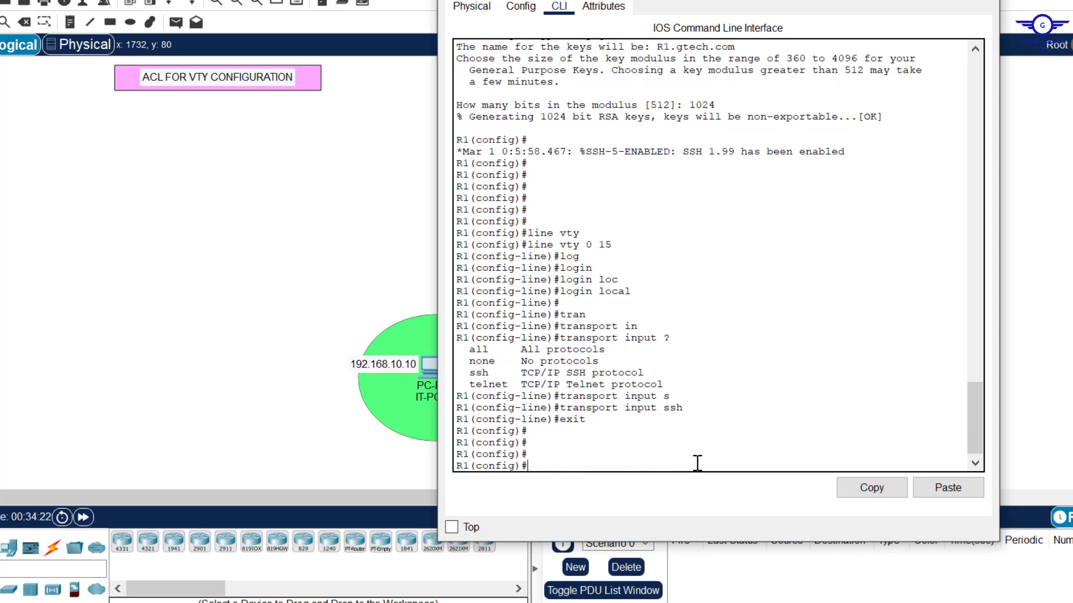
pyautogui.write('do wr')
pyautogui.press('Return')
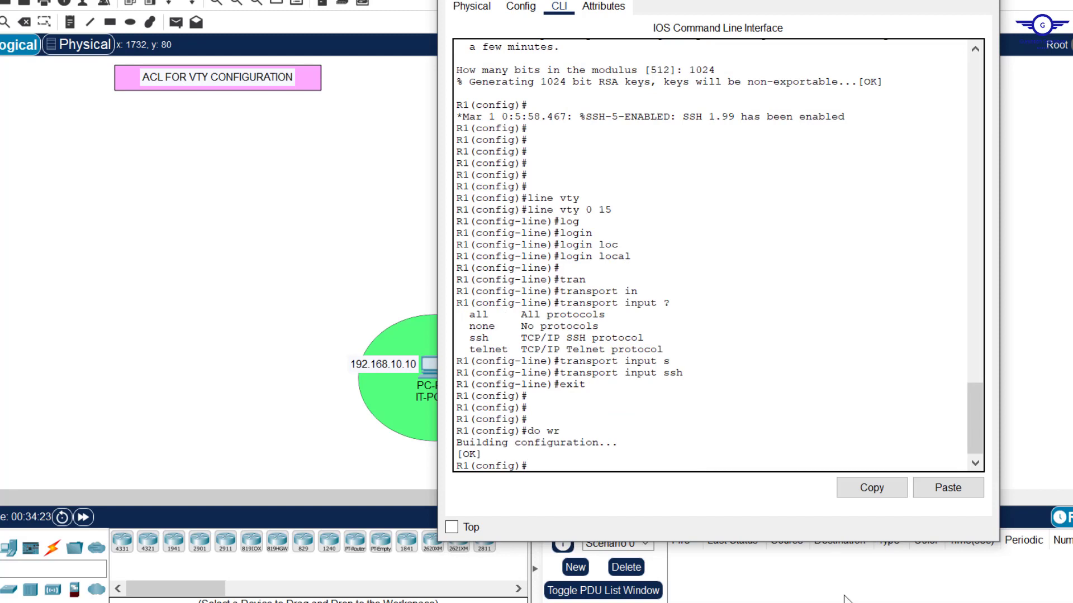
pyautogui.hotkey('alt', 'Tab')
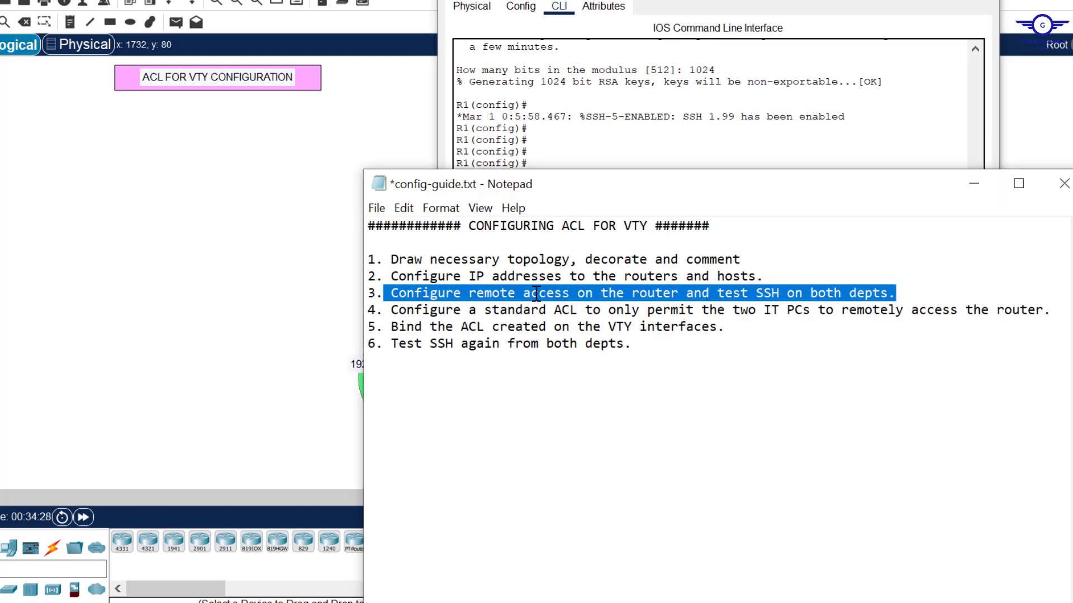
# Step: Put the guide and router CLI away, leaving the Packet Tracer topology in front
pyautogui.click(831, 136)
pyautogui.click(1048, 130)
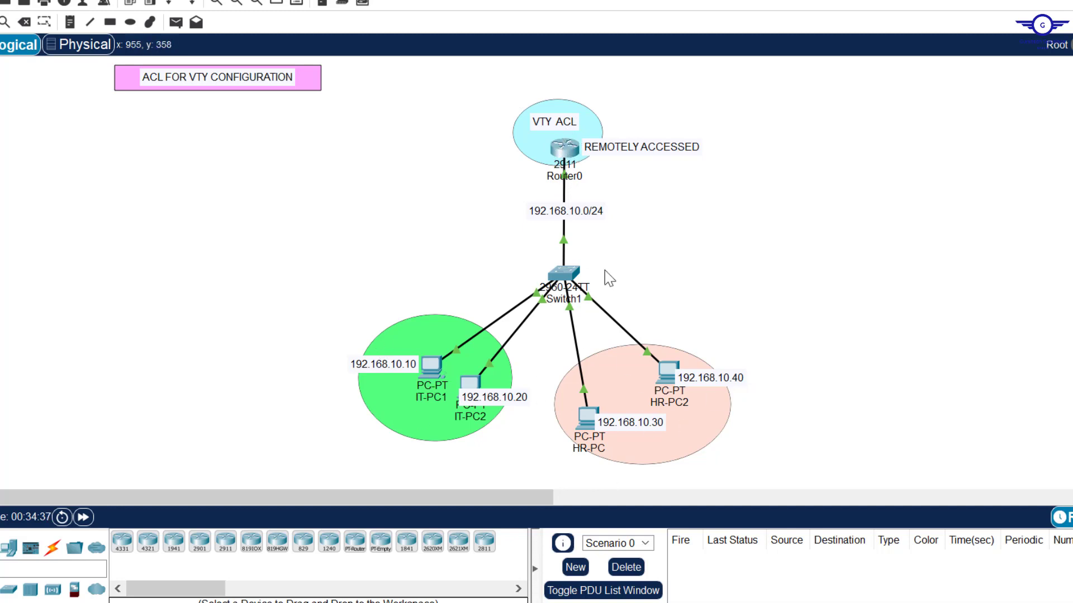
# Step: From IT-PC2's command prompt, SSH to R1 at 192.168.10.1 with the local username
pyautogui.click(471, 384)
pyautogui.click(858, 45)
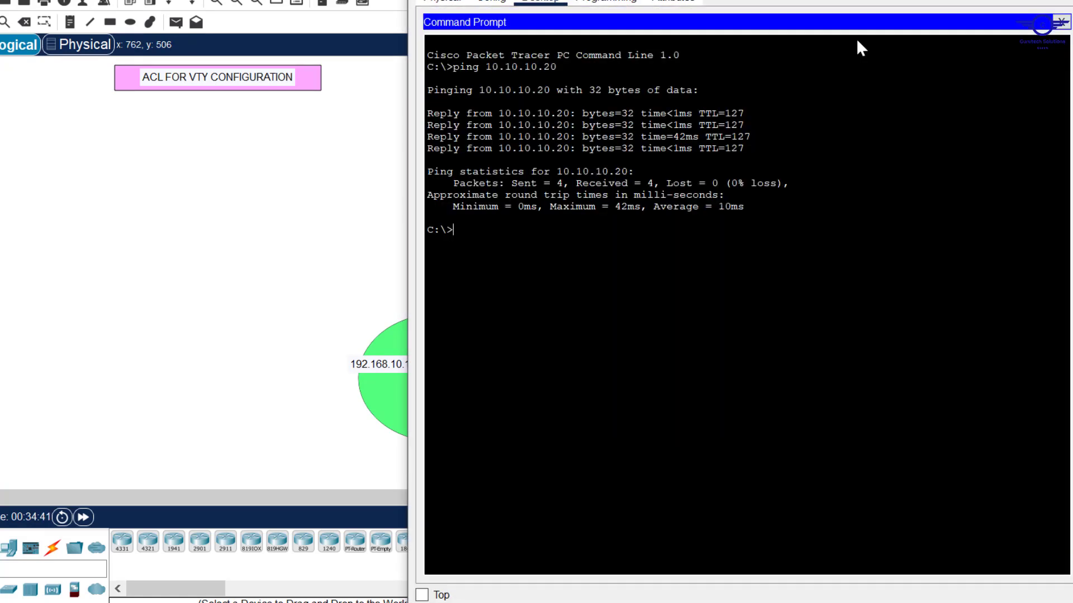
pyautogui.press('Return')
pyautogui.press('Return')
pyautogui.write('ssh -l cisco')
pyautogui.click(343, 158)
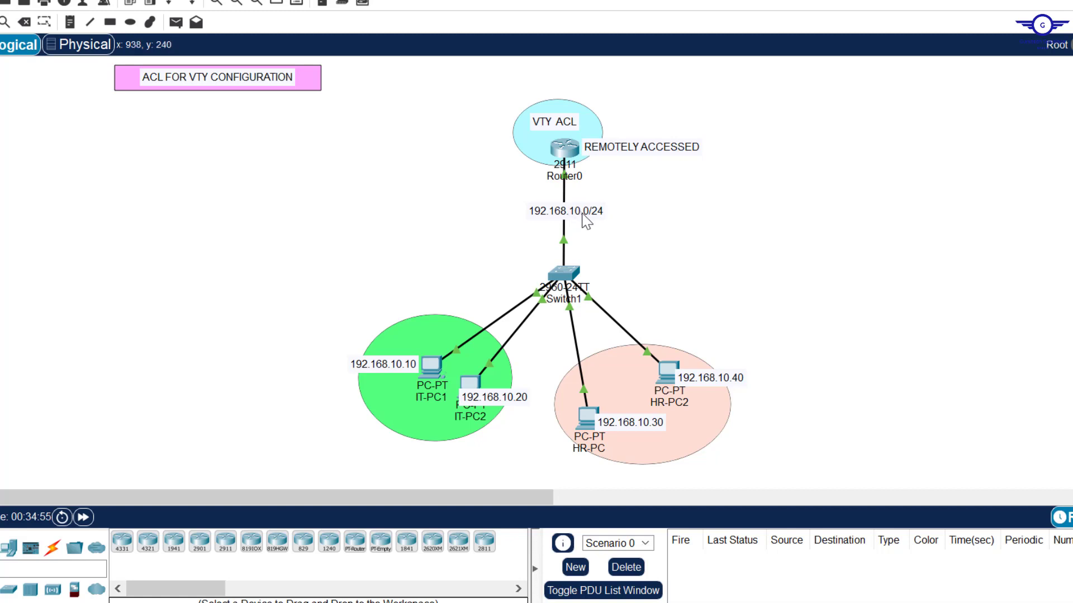
pyautogui.click(470, 386)
pyautogui.write('192.')
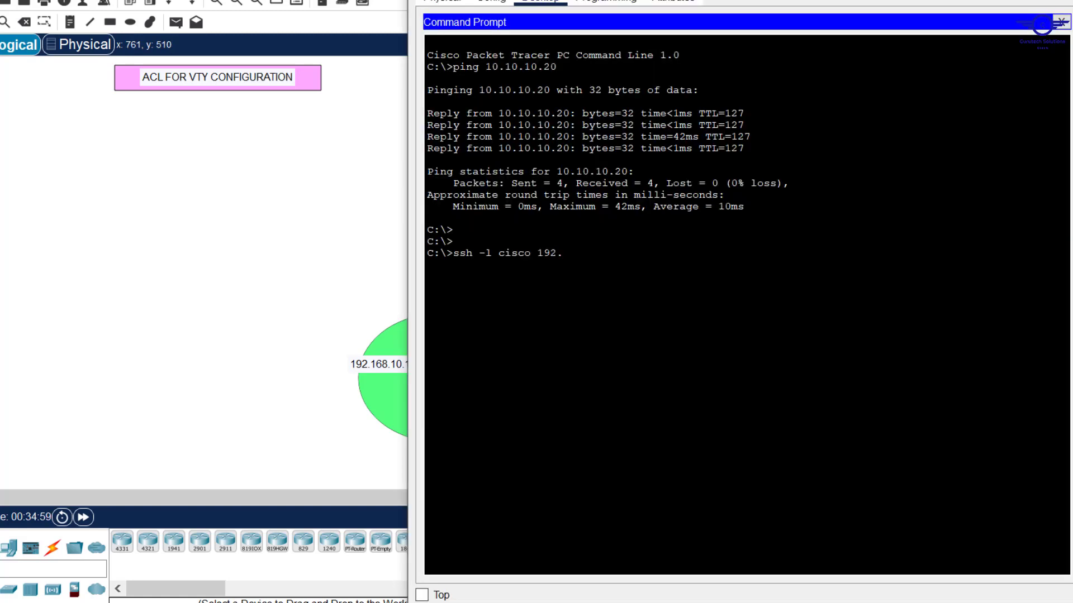
pyautogui.write('168.10.1')
pyautogui.press('Return')
# Step: Log in with the password and confirm that enable reports no password set
pyautogui.press('Return')
pyautogui.press('Return')
pyautogui.press('Return')
pyautogui.press('Return')
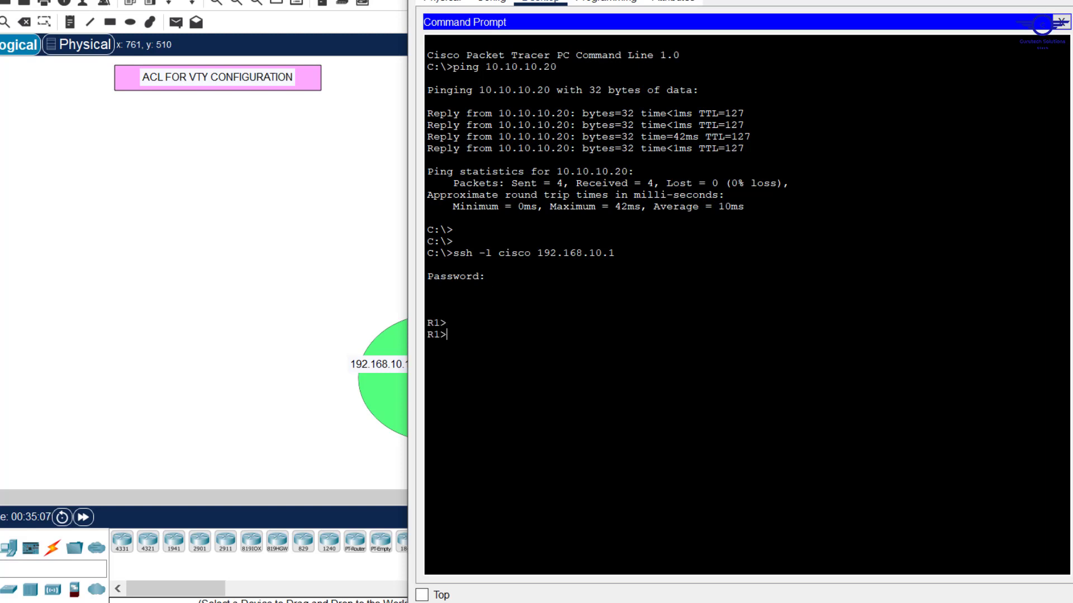
pyautogui.write('en')
pyautogui.press('Return')
pyautogui.press('Return')
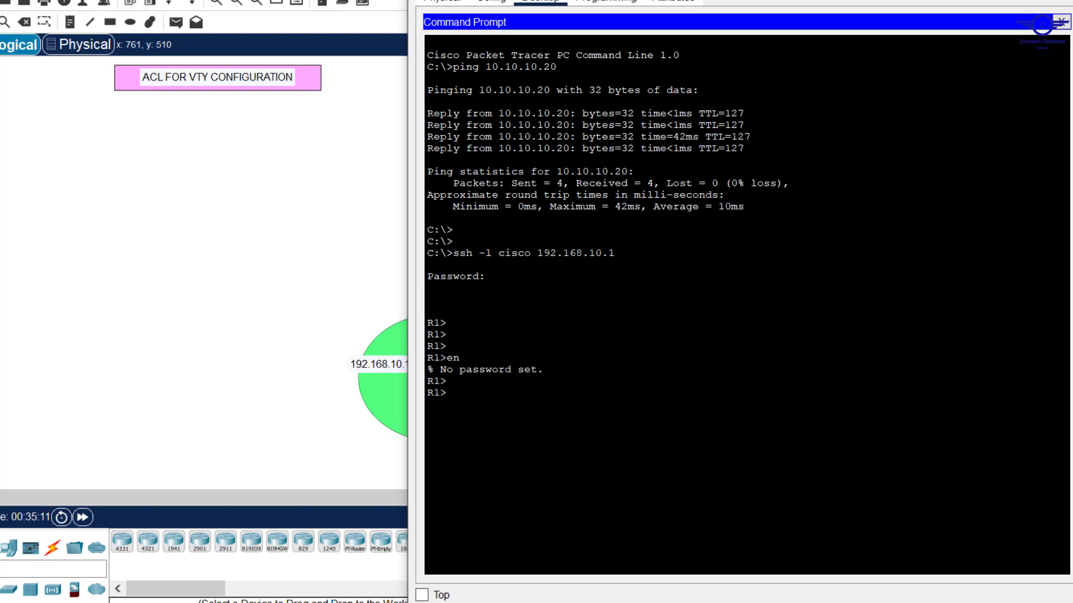
pyautogui.moveTo(447, 394); pyautogui.dragTo(423, 317)
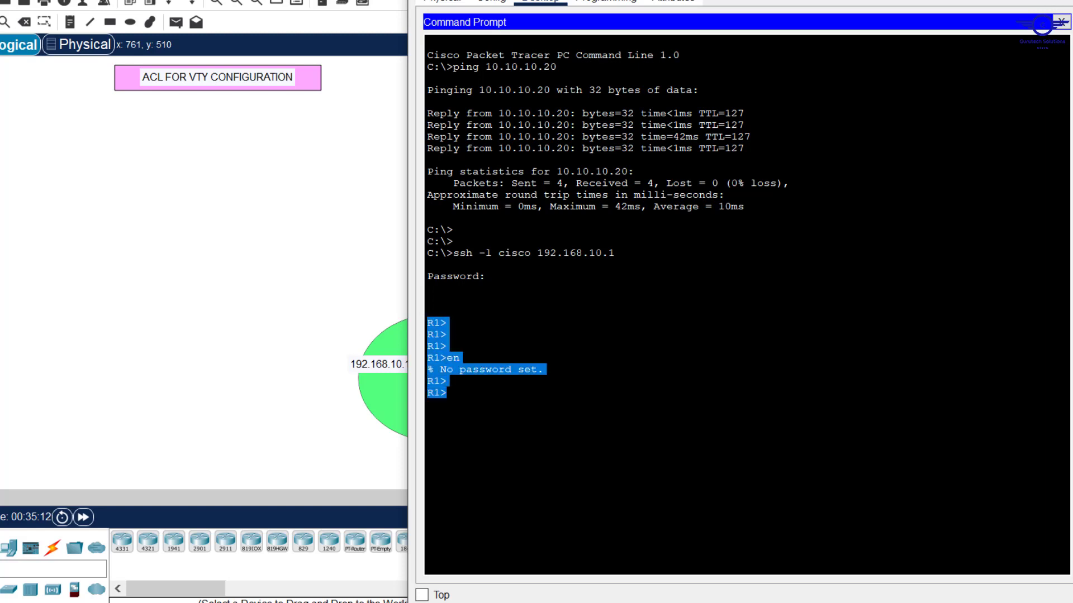
pyautogui.hotkey('ctrl', 'c')
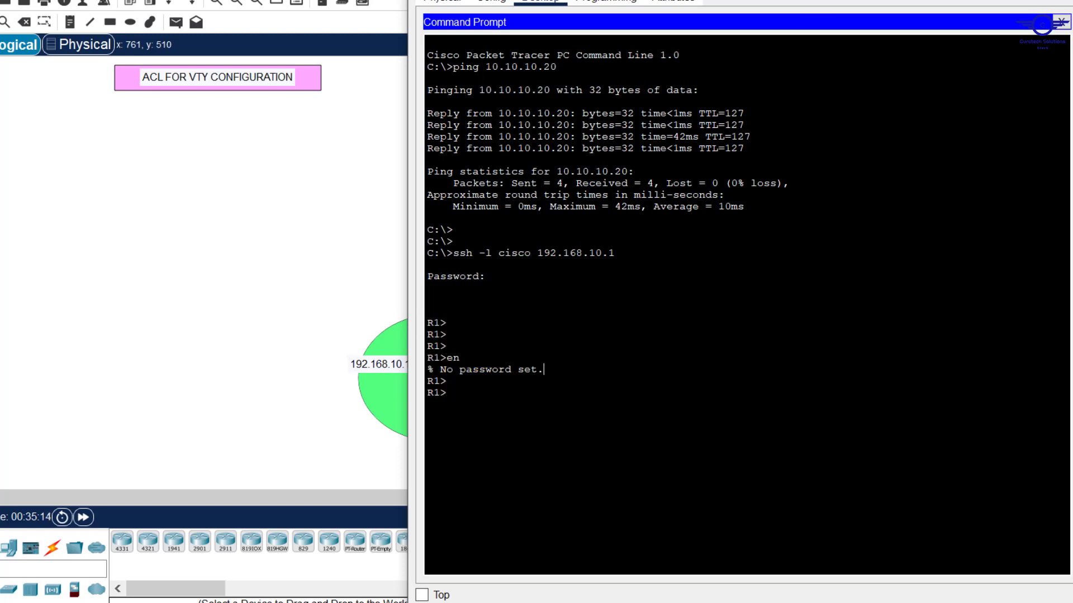
pyautogui.moveTo(543, 370); pyautogui.dragTo(423, 370)
pyautogui.click(329, 196)
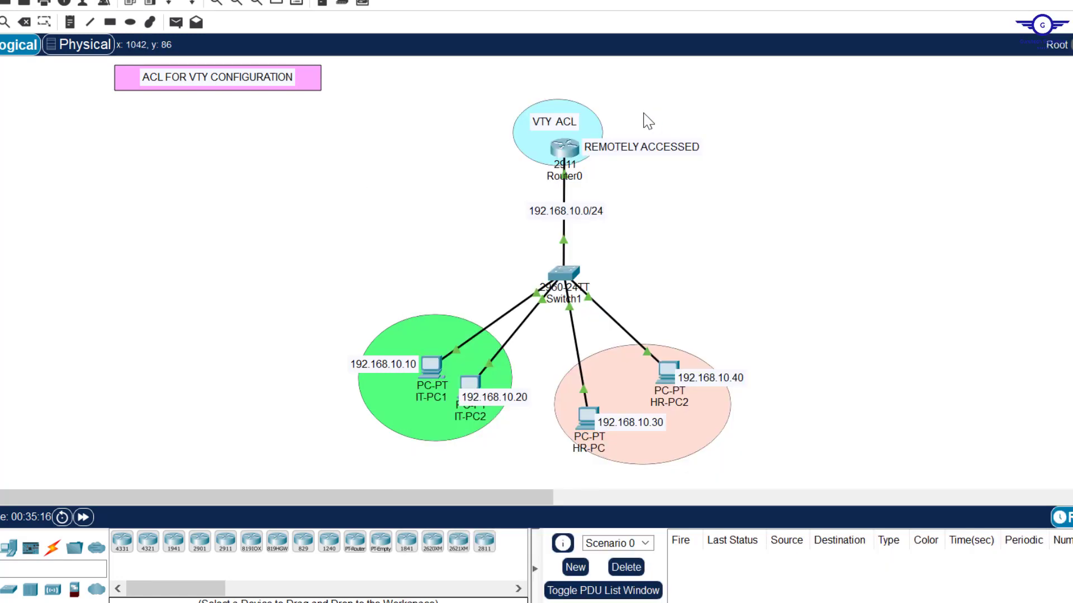
# Step: Give R1 an enable password from its command line
pyautogui.click(565, 147)
pyautogui.press('Return')
pyautogui.press('Return')
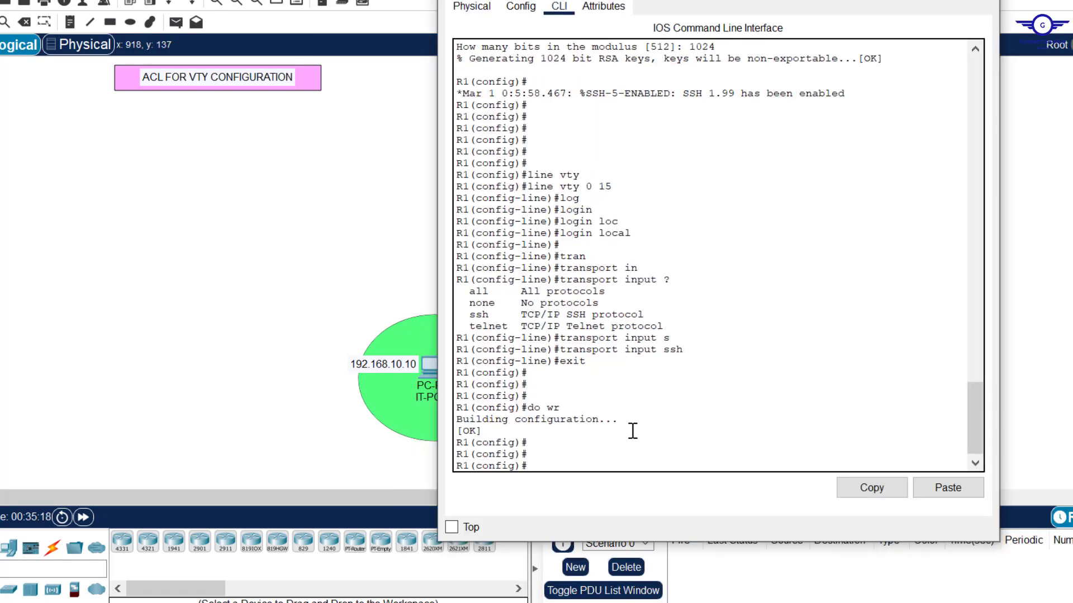
pyautogui.press('Return')
pyautogui.write('ena')
pyautogui.press('Tab')
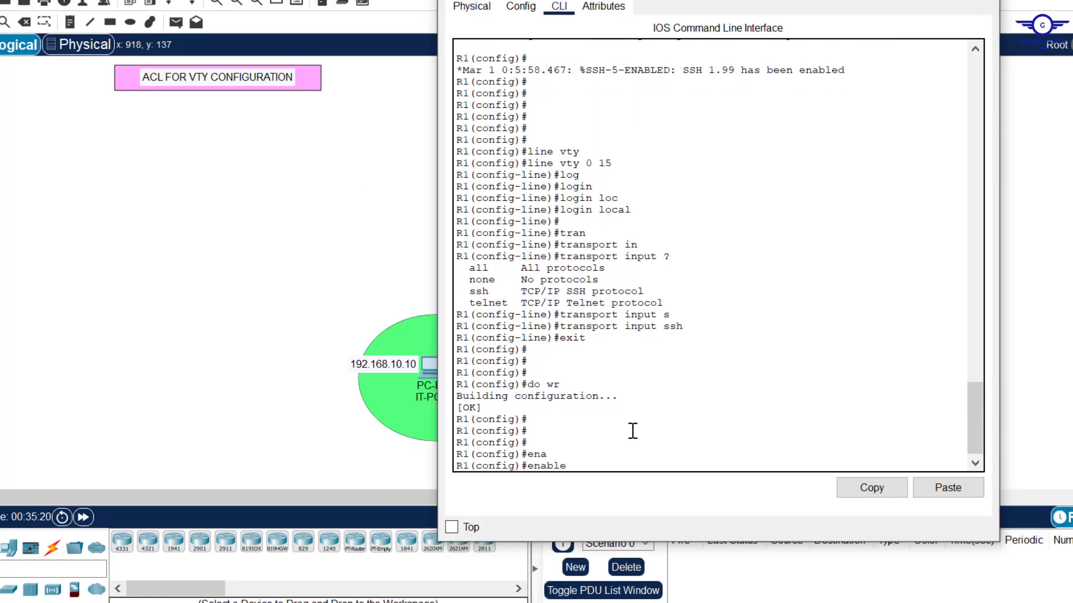
pyautogui.write('pa')
pyautogui.press('Tab')
pyautogui.write('cisco')
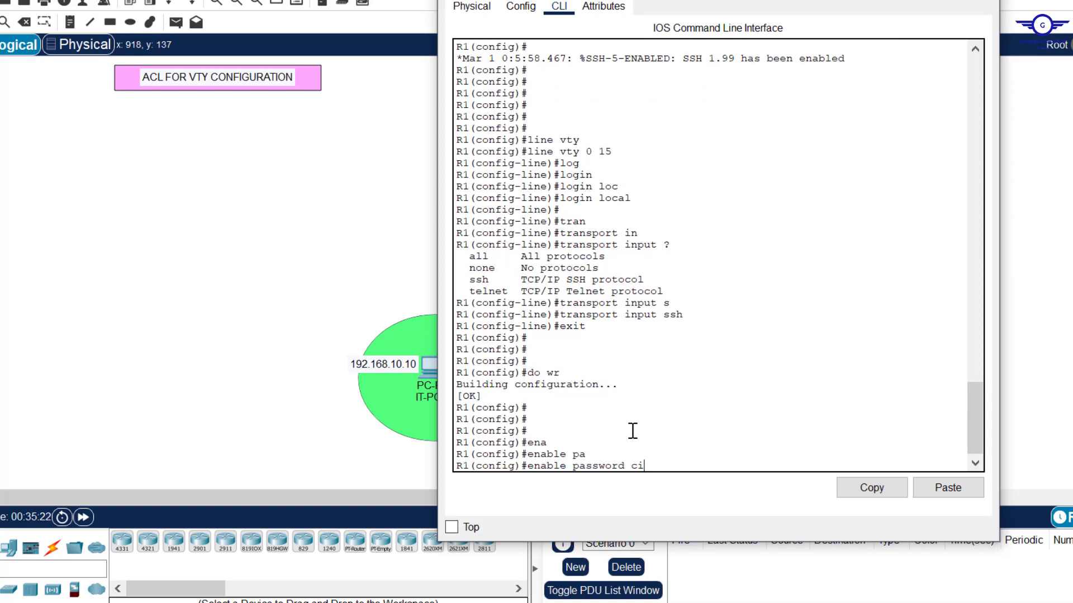
pyautogui.press('Return')
pyautogui.press('Return')
pyautogui.press('Return')
pyautogui.press('Return')
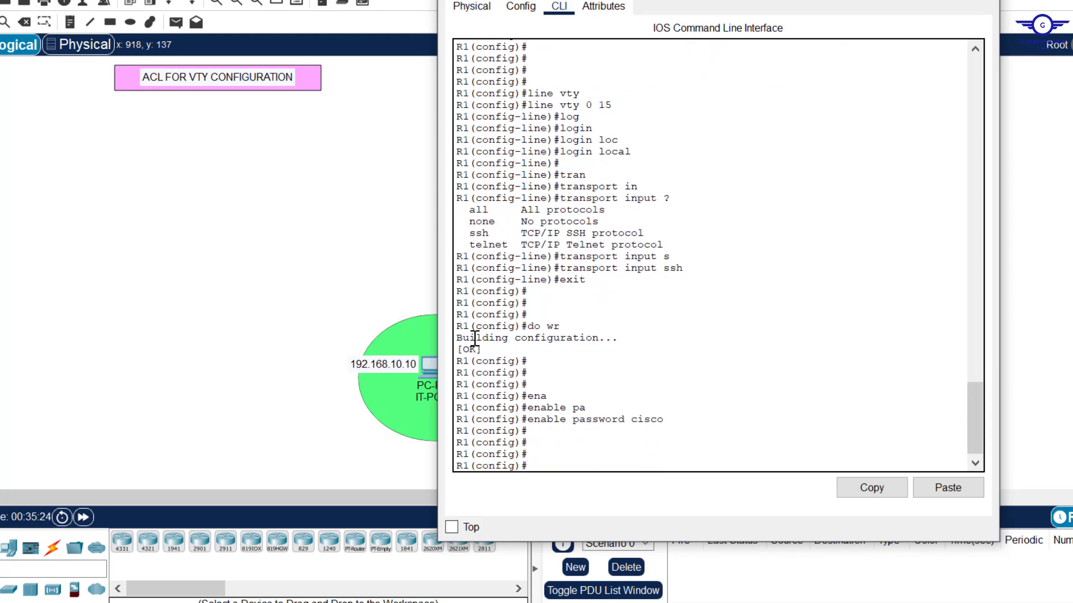
# Step: In IT-PC2's SSH session, reach privileged R1# mode with the enable password
pyautogui.click(398, 305)
pyautogui.click(472, 384)
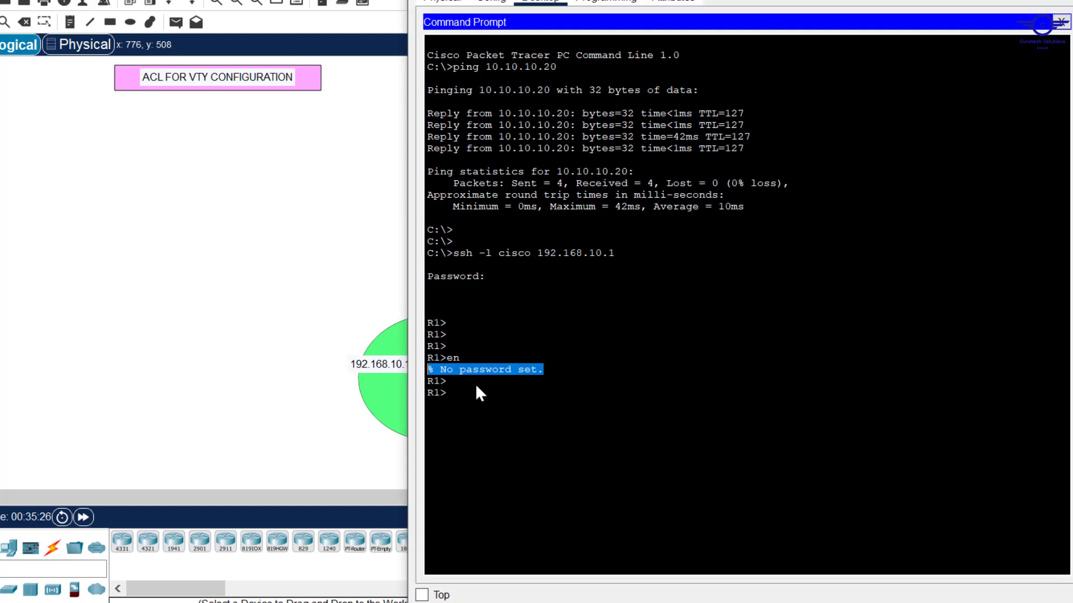
pyautogui.write('e')
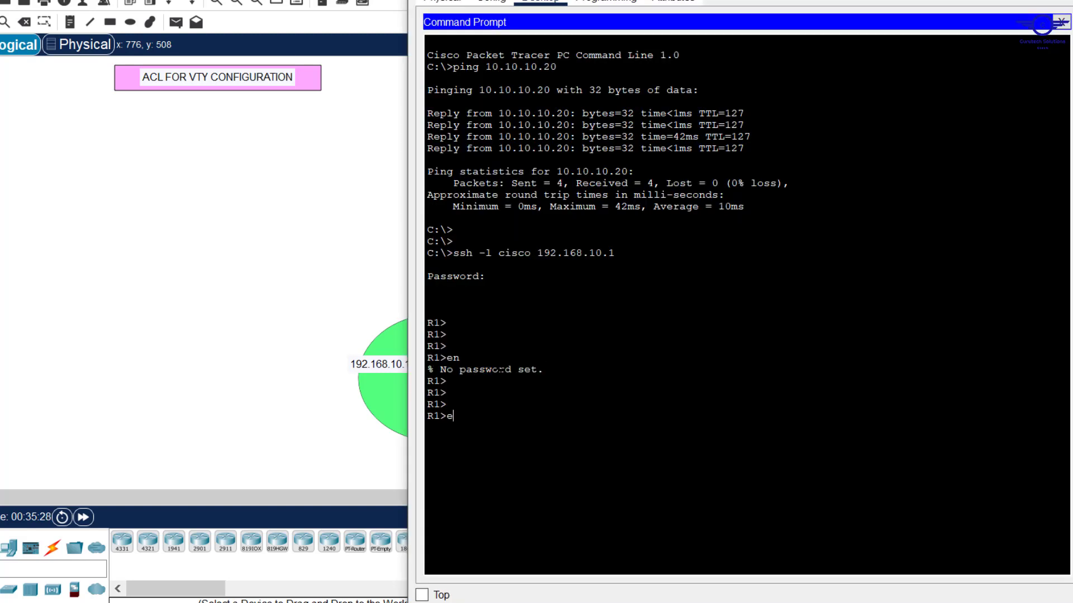
pyautogui.write('n')
pyautogui.press('Return')
pyautogui.press('Return')
pyautogui.press('Return')
pyautogui.press('Return')
pyautogui.press('Return')
pyautogui.press('Return')
pyautogui.press('Return')
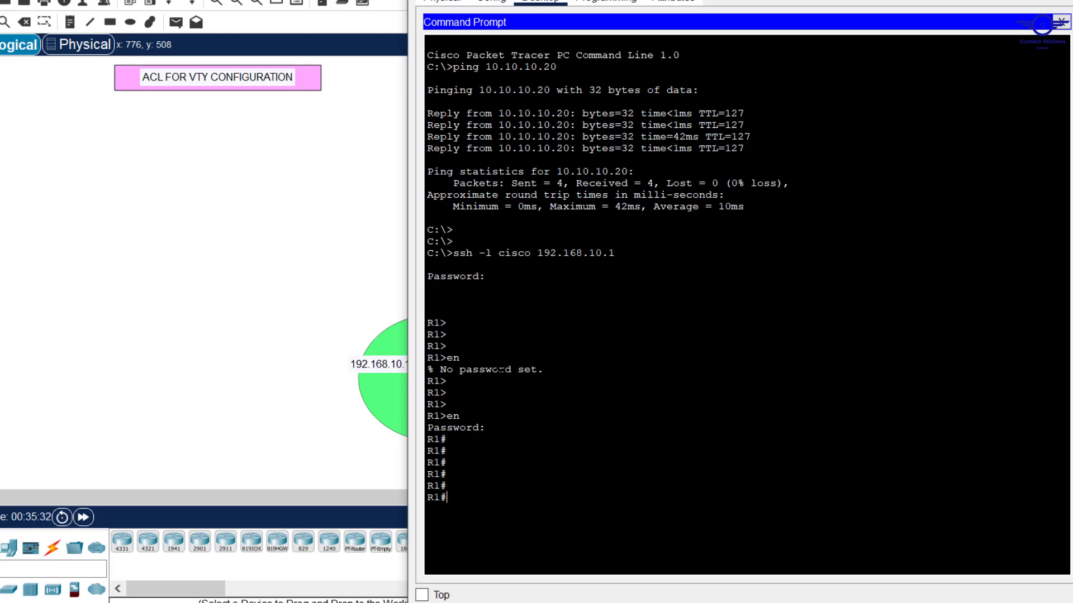
pyautogui.click(1061, 22)
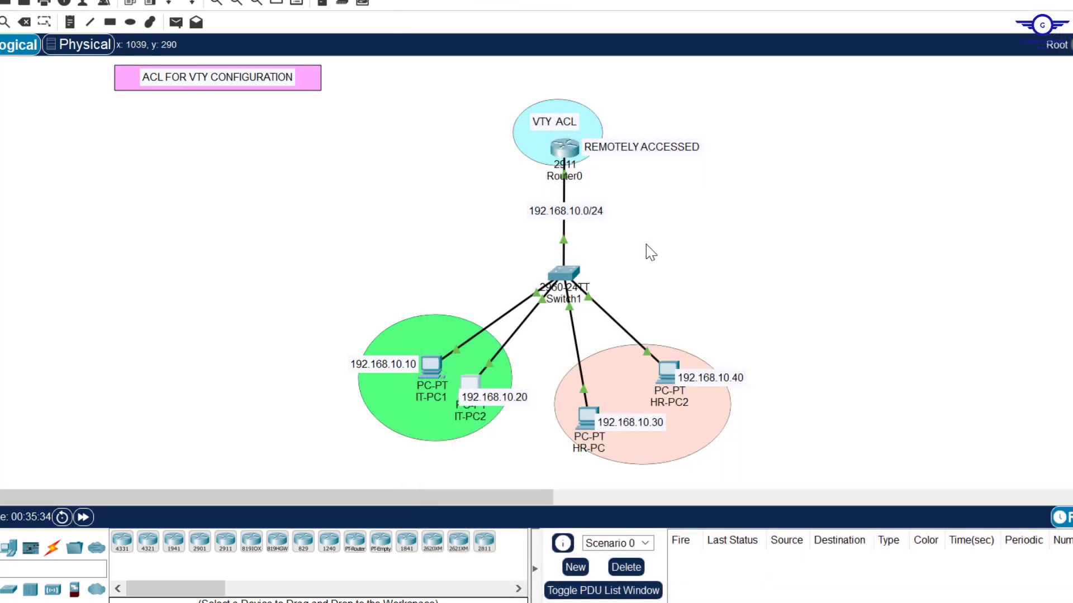
# Step: From HR-PC2's command prompt, SSH to R1 at 192.168.10.1 with the local username
pyautogui.click(664, 377)
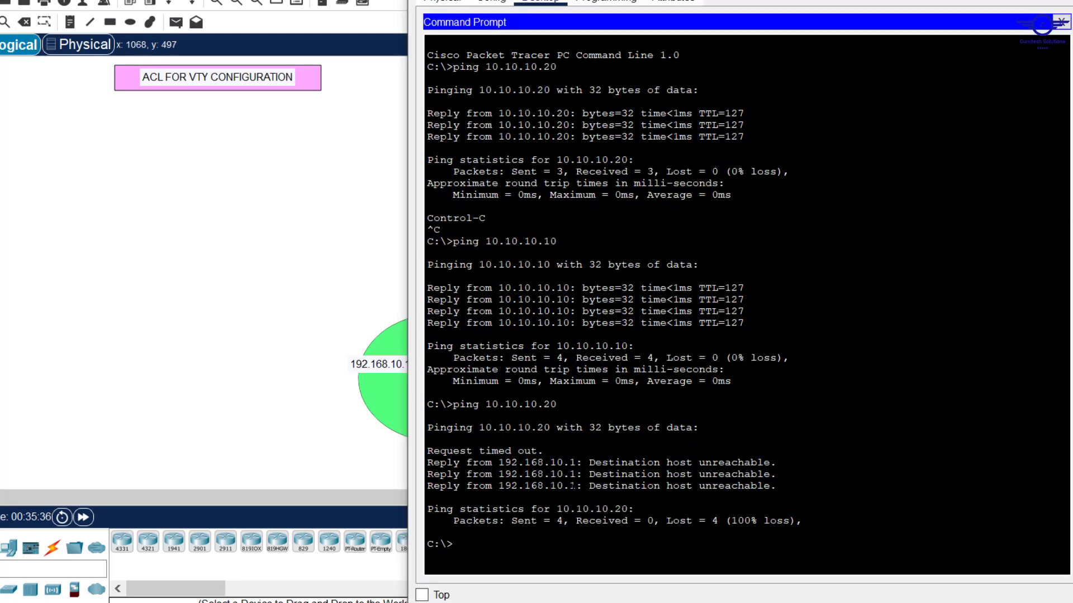
pyautogui.press('Return')
pyautogui.press('Return')
pyautogui.press('Return')
pyautogui.write('s')
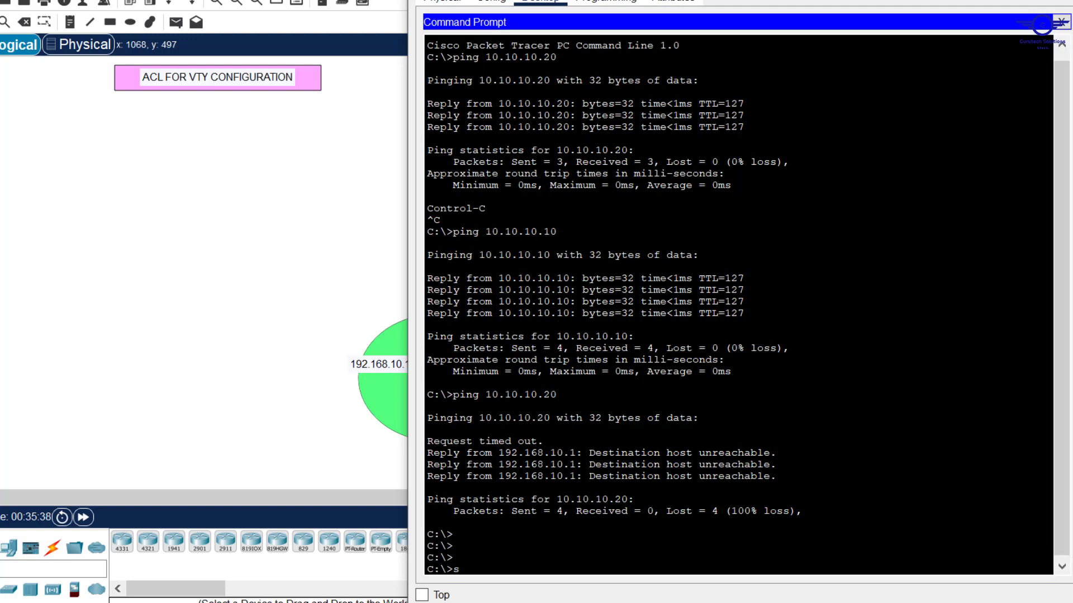
pyautogui.write('sh')
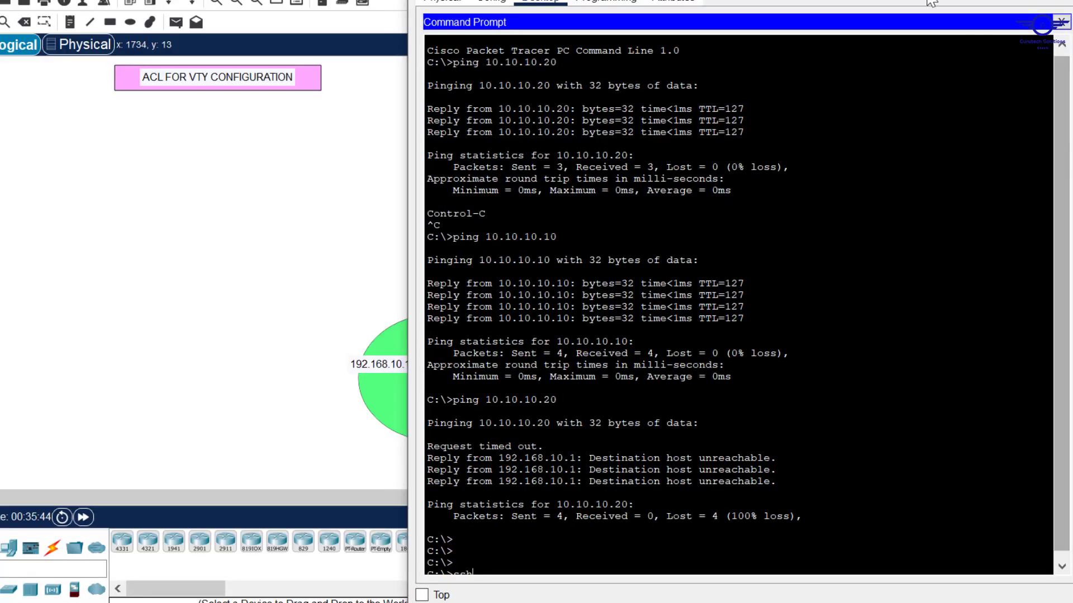
pyautogui.moveTo(891, 3); pyautogui.dragTo(890, 108)
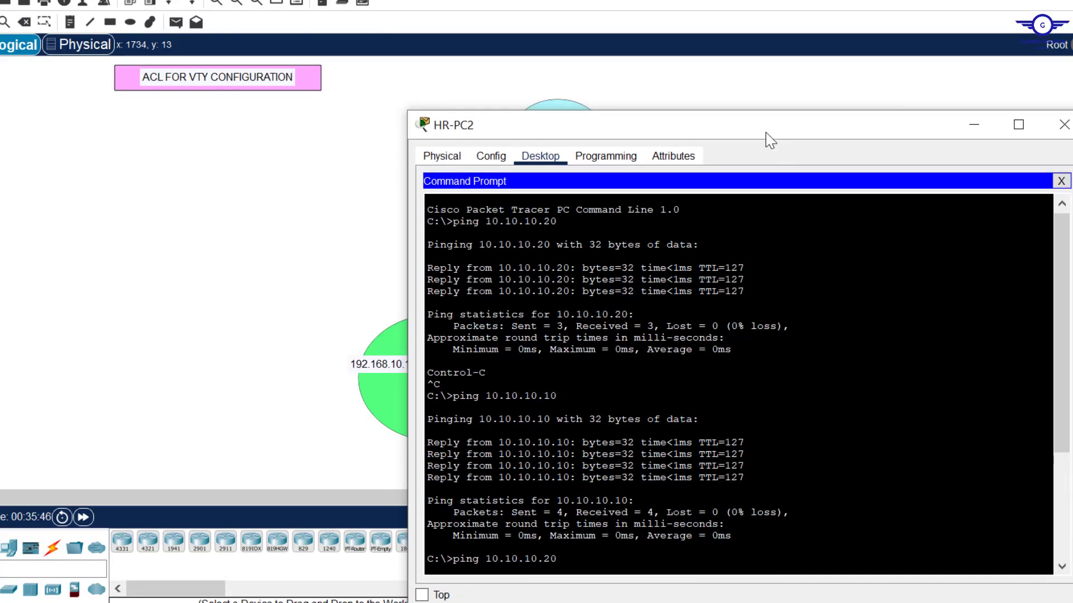
pyautogui.moveTo(766, 137); pyautogui.dragTo(822, 3)
pyautogui.scroll(-7, 771, 252)
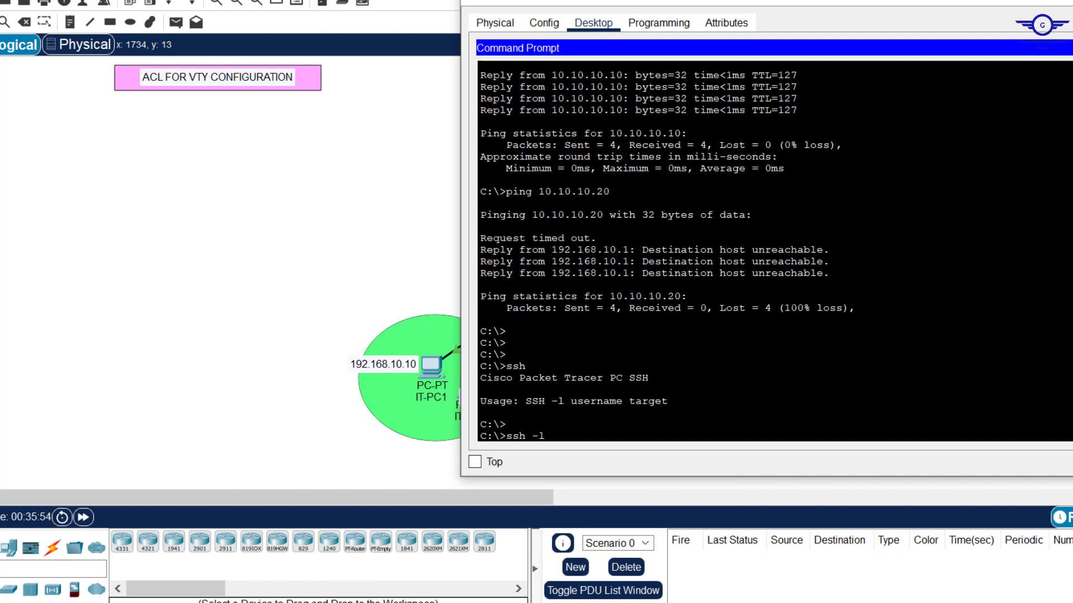
pyautogui.write('isco 192.168.10.1')
pyautogui.press('Return')
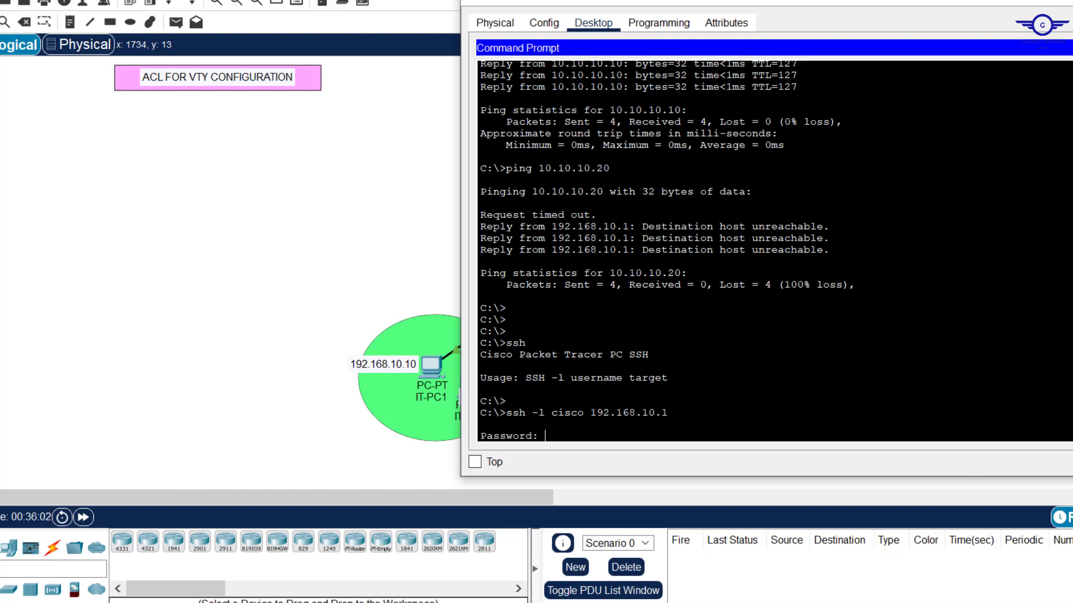
# Step: Log in, enter privileged mode with the enable password, and close HR-PC2's window
pyautogui.press('Return')
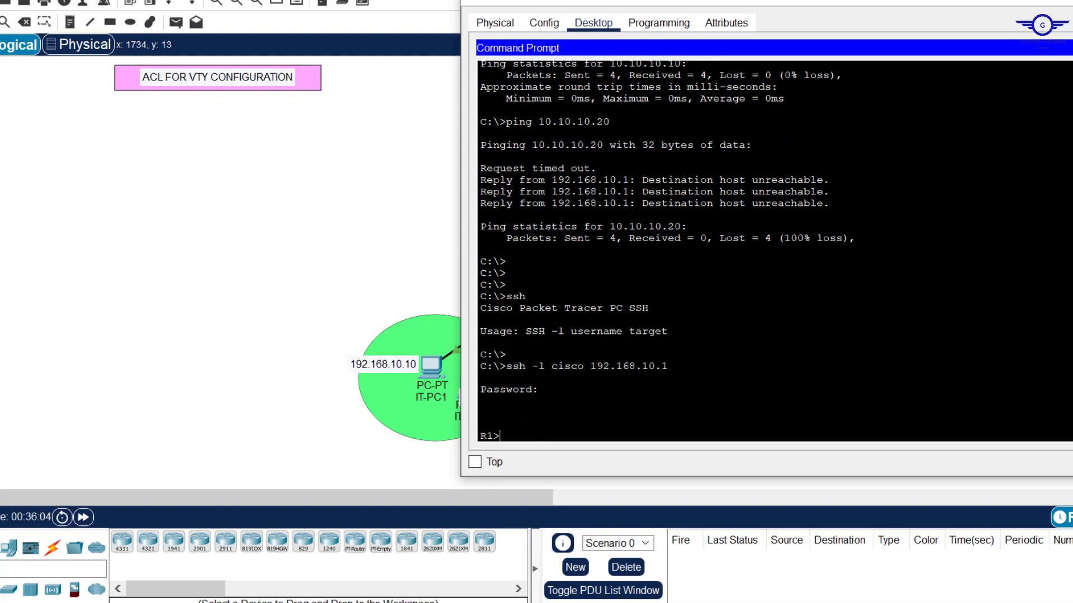
pyautogui.write('en')
pyautogui.press('Return')
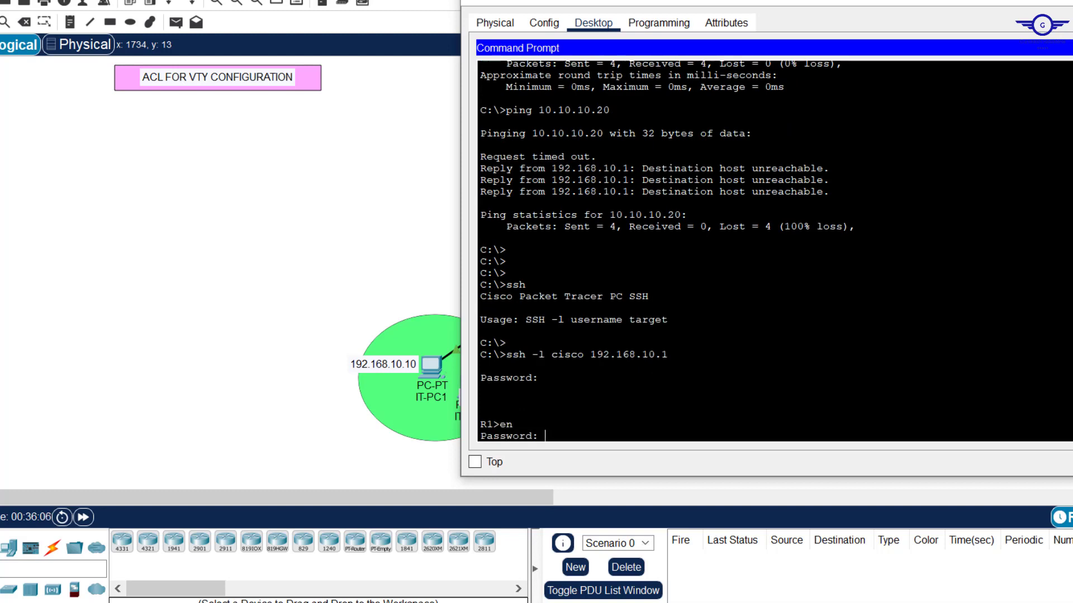
pyautogui.press('Return')
pyautogui.press('Return')
pyautogui.press('Return')
pyautogui.press('Return')
pyautogui.press('Return')
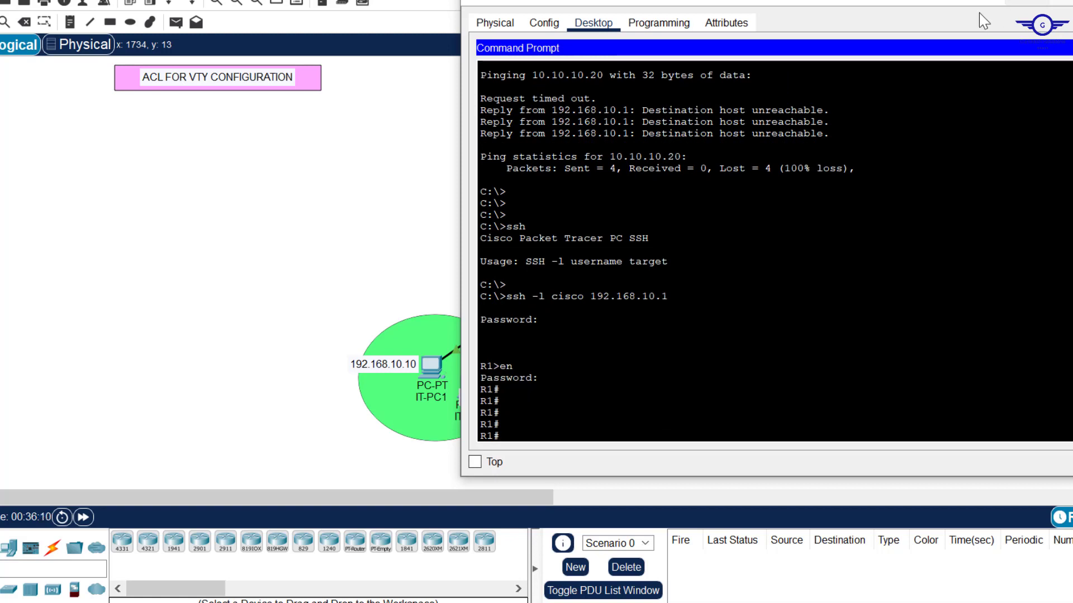
pyautogui.click(424, 129)
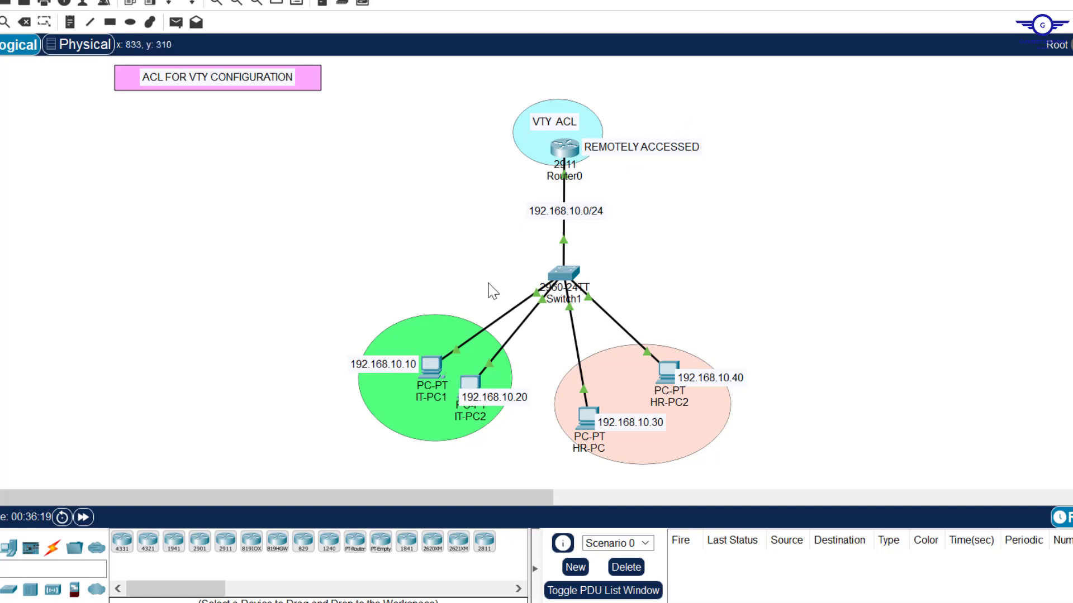
# Step: Highlight the green IT zone and the pink HR zone in the topology
pyautogui.moveTo(356, 292); pyautogui.dragTo(519, 467)
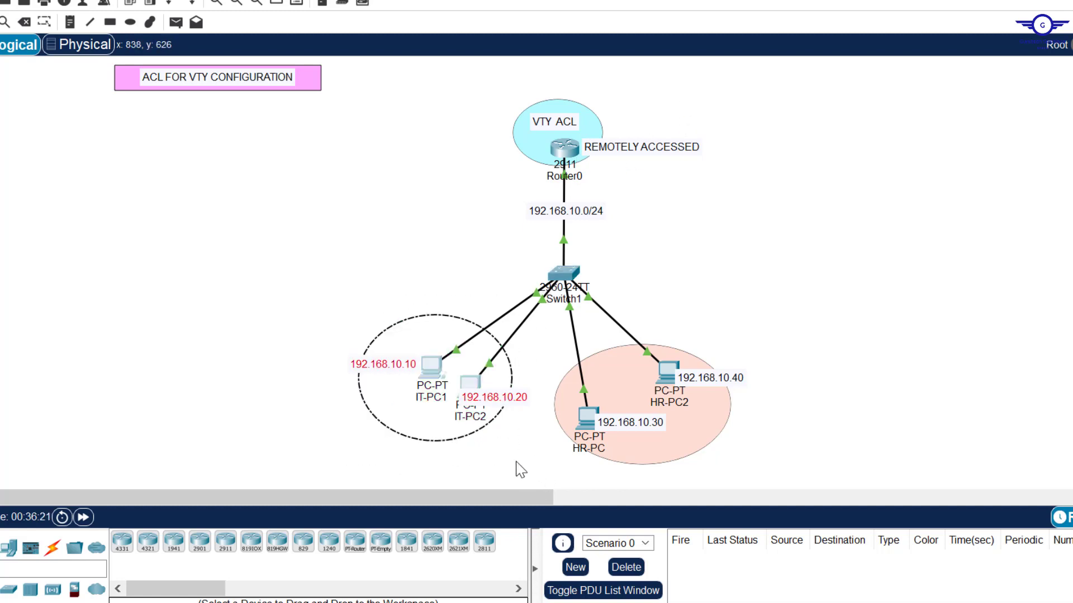
pyautogui.moveTo(539, 349); pyautogui.dragTo(787, 485)
pyautogui.moveTo(314, 318); pyautogui.dragTo(546, 464)
# Step: Review guide step 4 on the standard ACL and reopen Router0's command line
pyautogui.hotkey('alt', 'Tab')
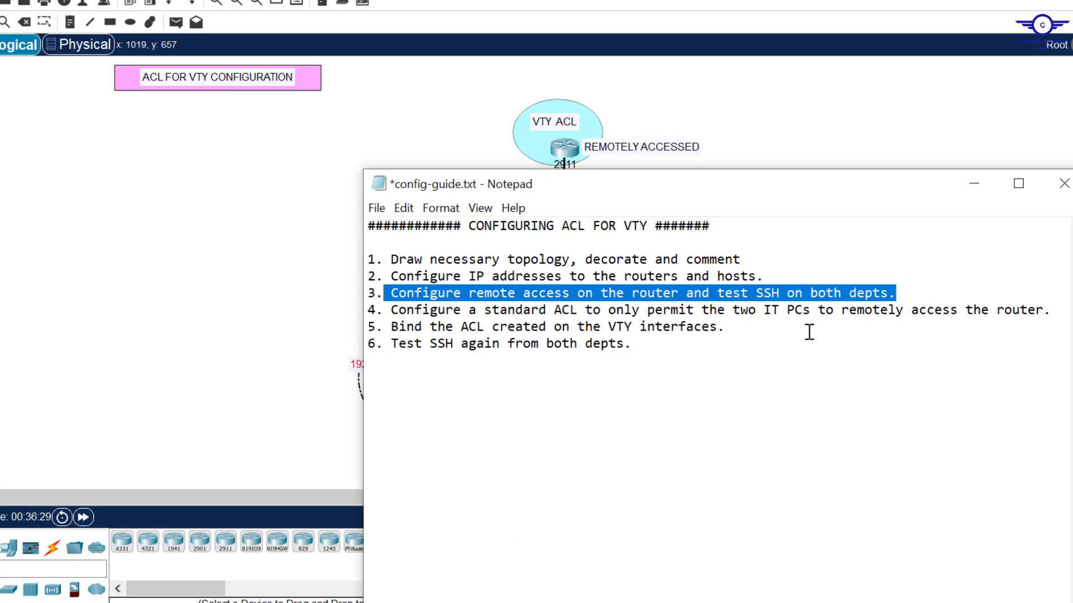
pyautogui.moveTo(1053, 311); pyautogui.dragTo(399, 305)
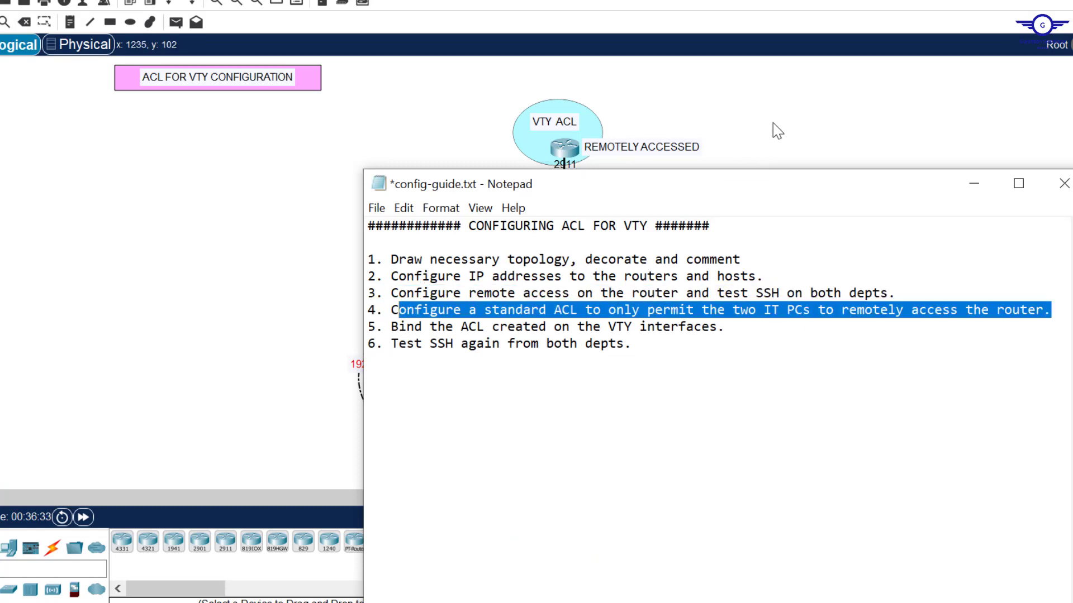
pyautogui.click(773, 122)
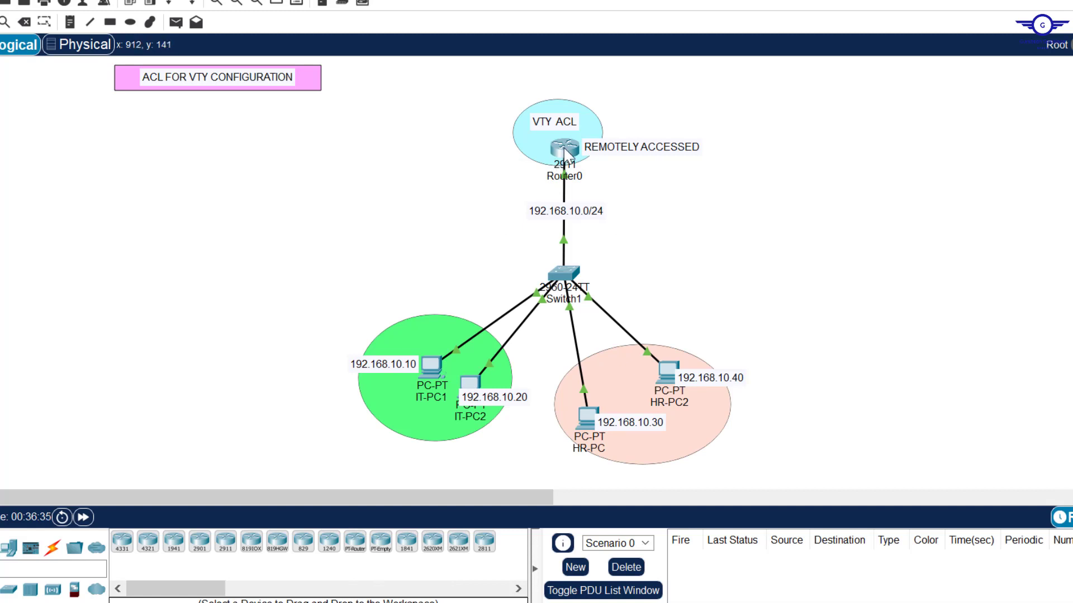
pyautogui.click(564, 150)
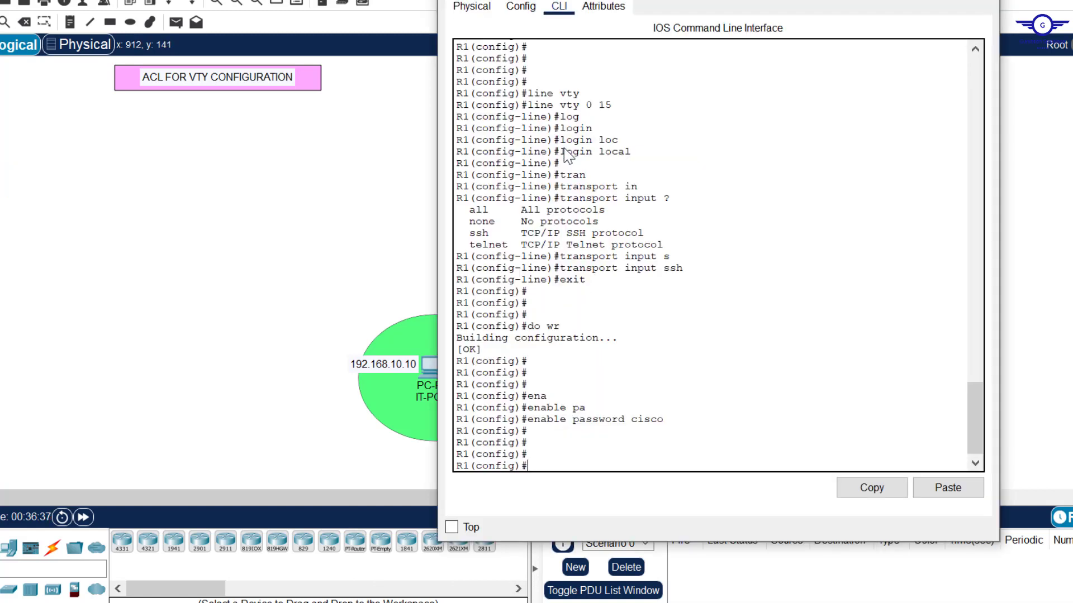
# Step: Add access-list 20 permit entries for hosts 192.168.10.10 and 192.168.10.20
pyautogui.press('Return')
pyautogui.press('Return')
pyautogui.press('Return')
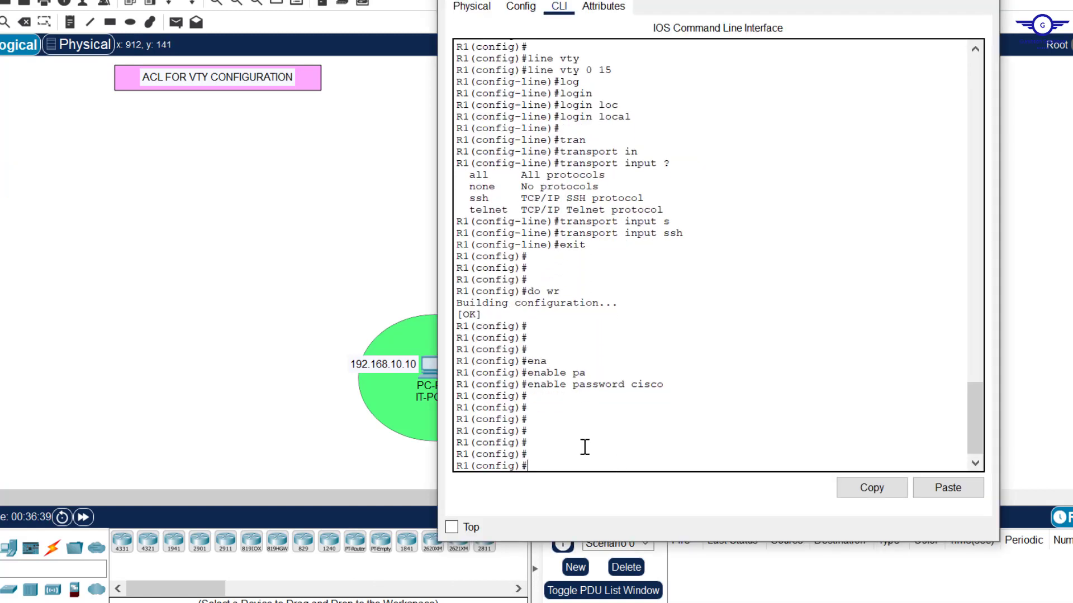
pyautogui.write('acc')
pyautogui.press('Tab')
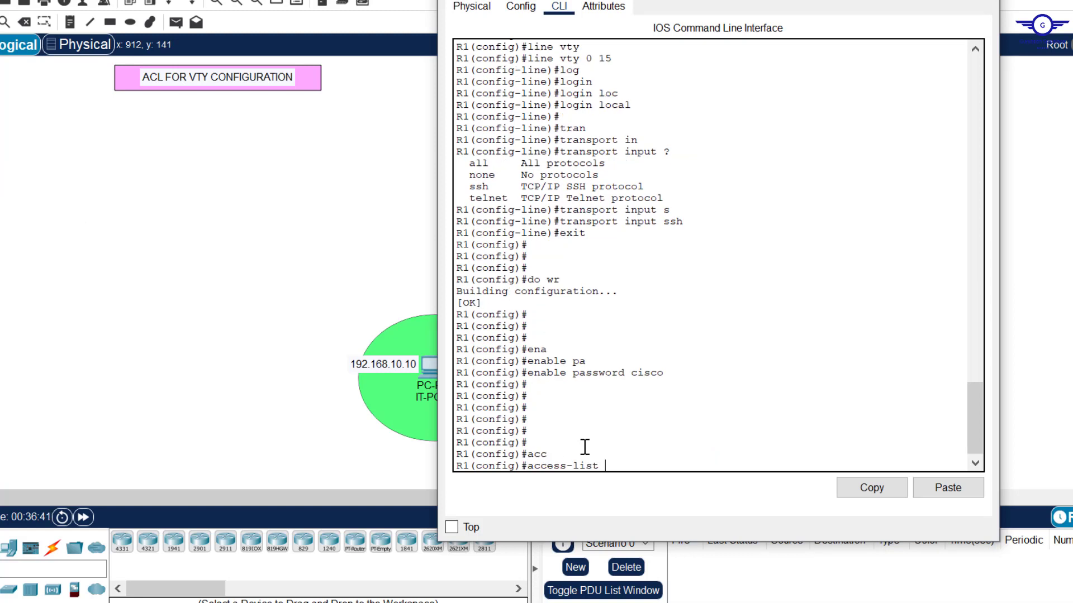
pyautogui.write('20 per')
pyautogui.press('Tab')
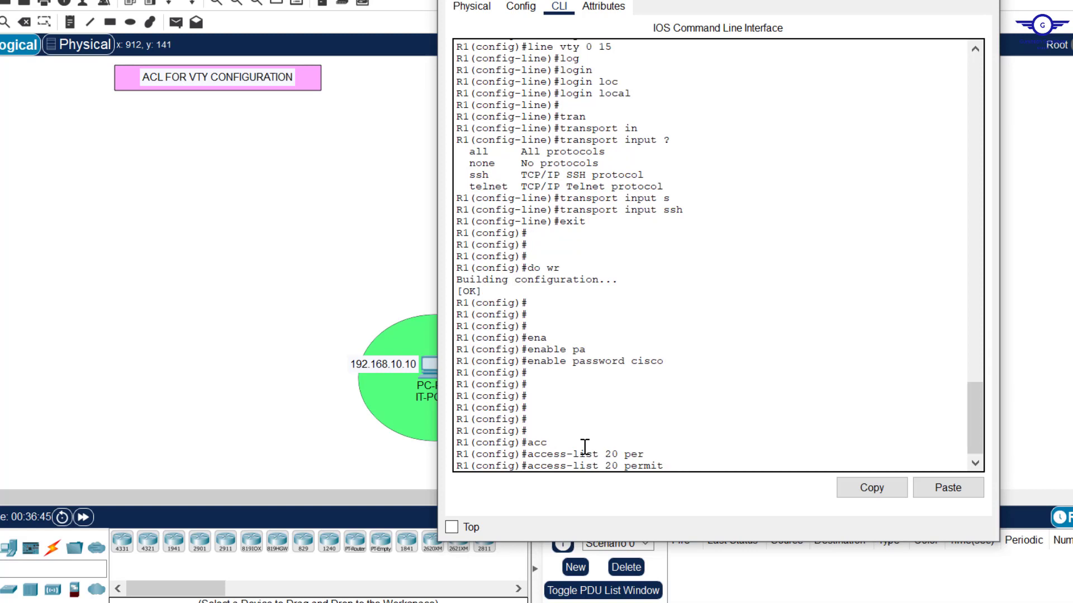
pyautogui.write('?')
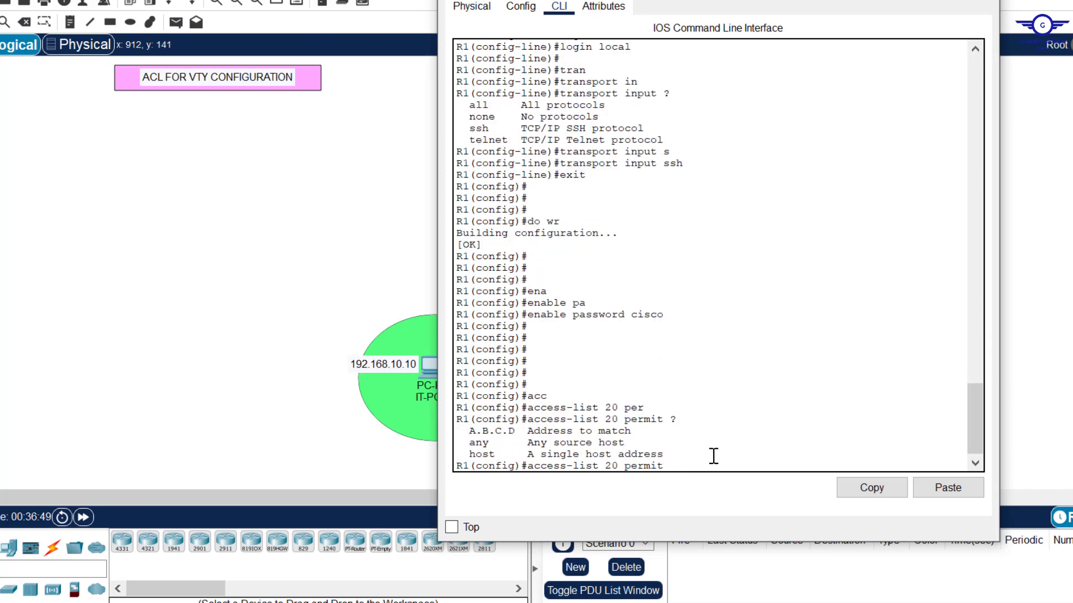
pyautogui.write('h')
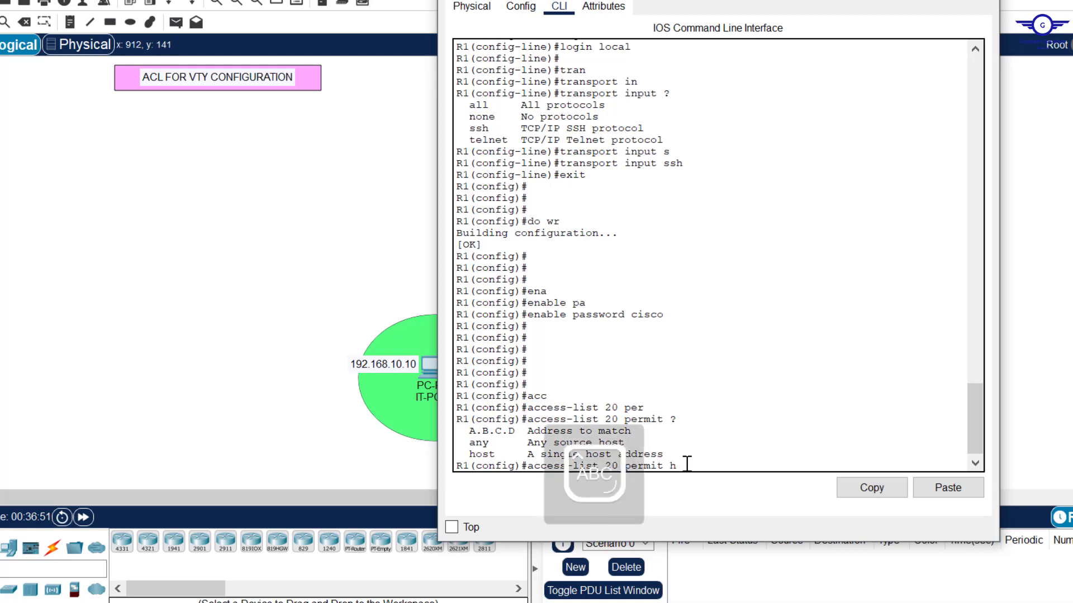
pyautogui.press('Tab')
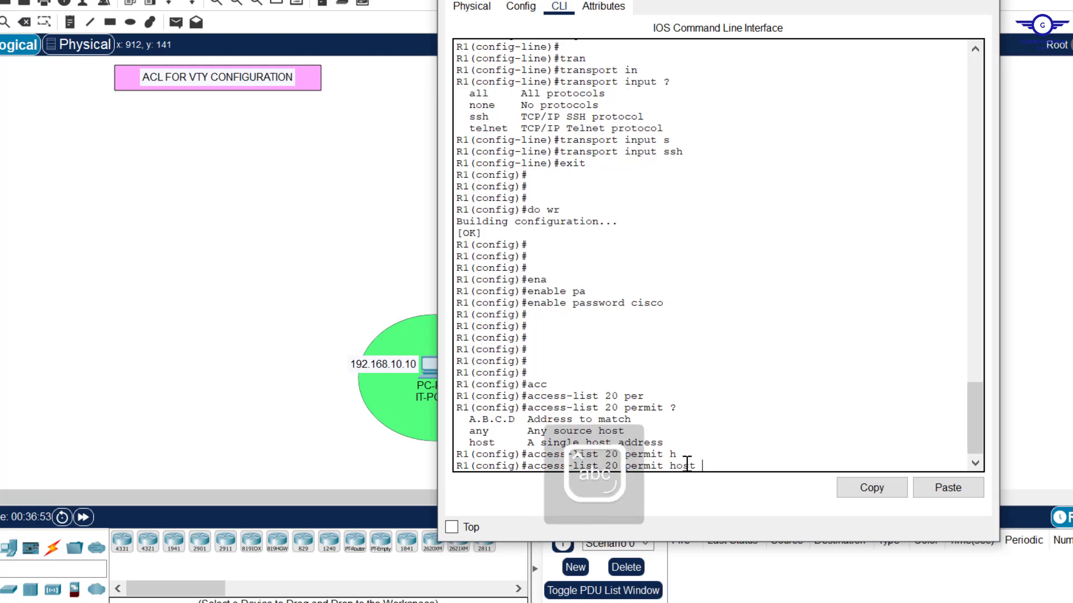
pyautogui.write('192.168')
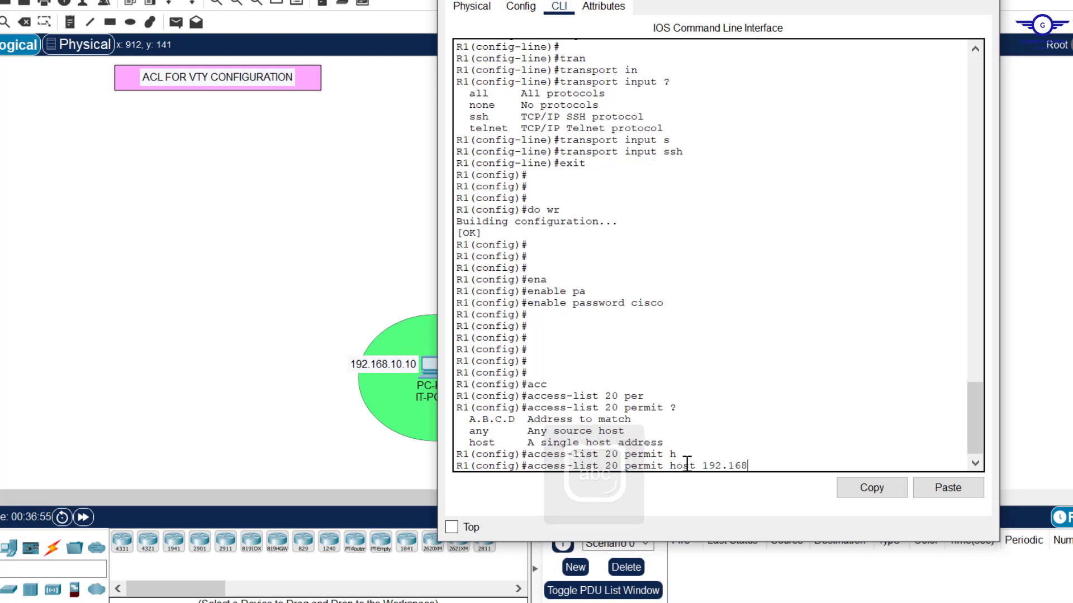
pyautogui.write('.10.1')
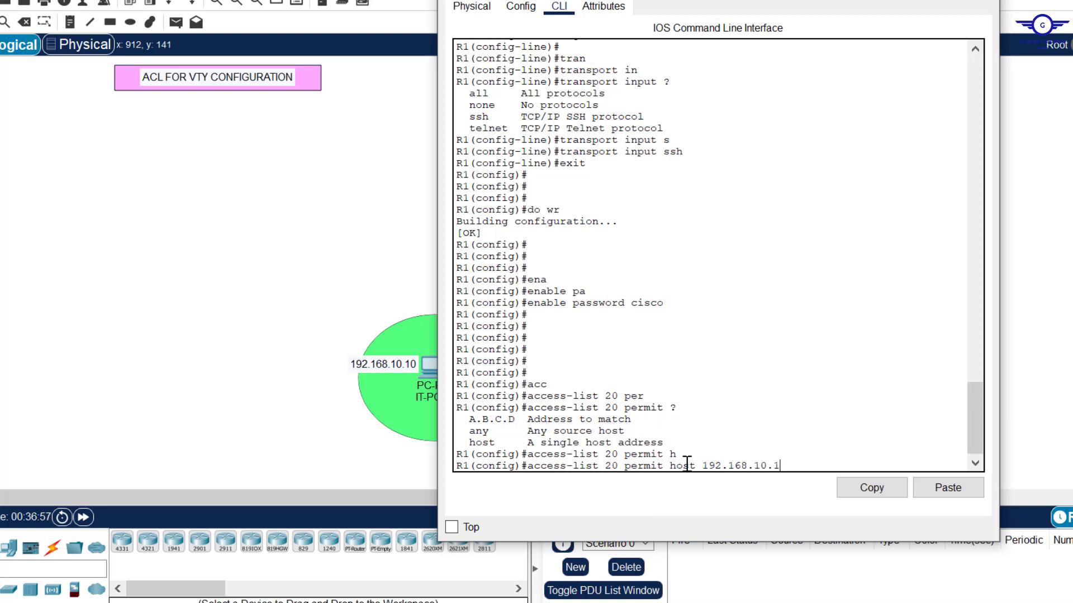
pyautogui.write('0 ?')
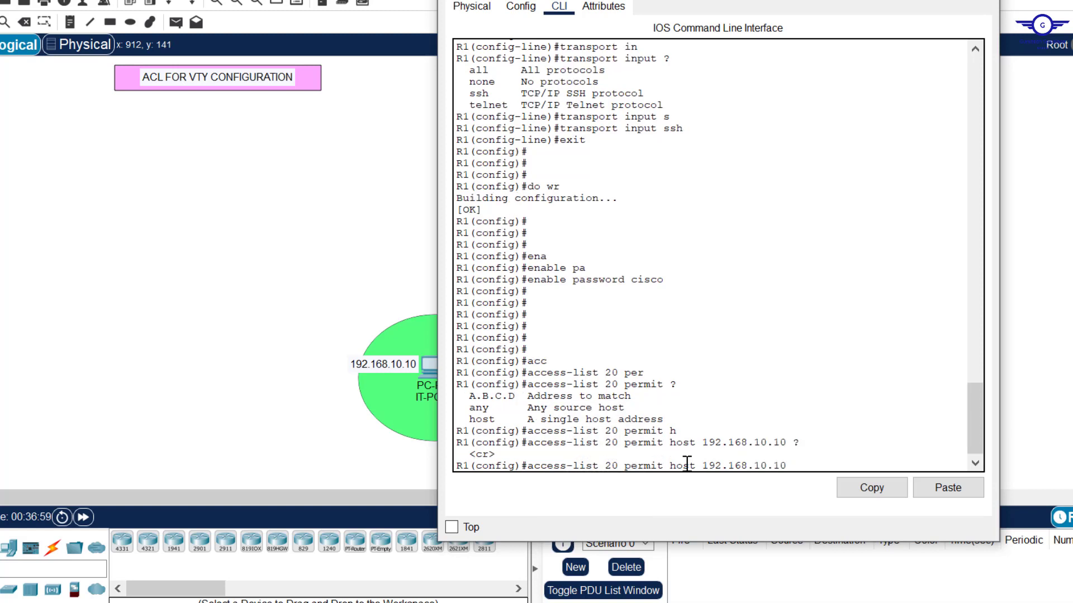
pyautogui.press('Return')
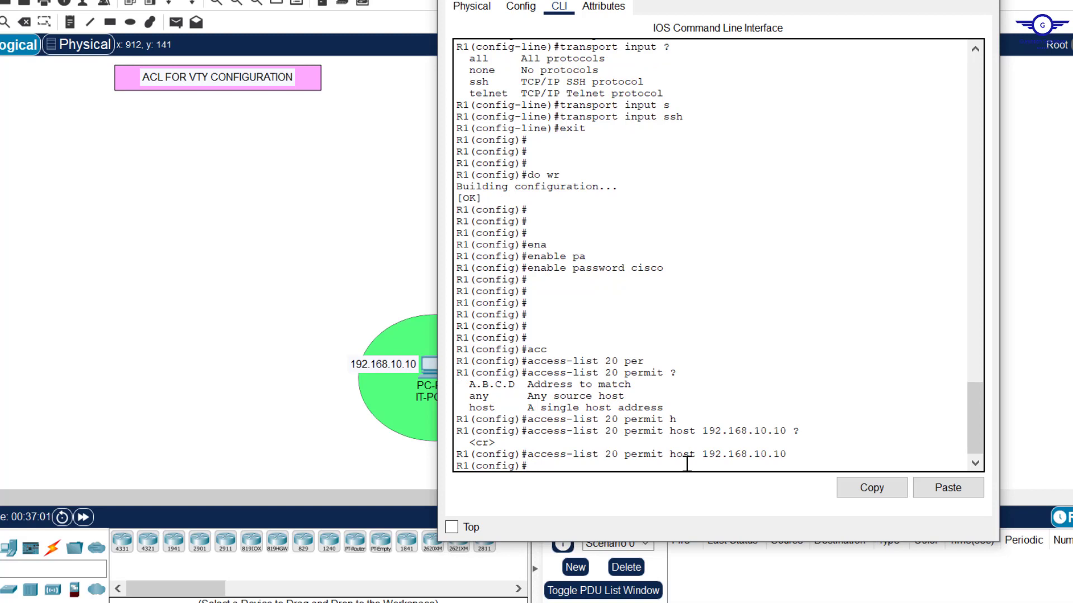
pyautogui.press('Up')
pyautogui.moveTo(721, 1); pyautogui.dragTo(827, 13)
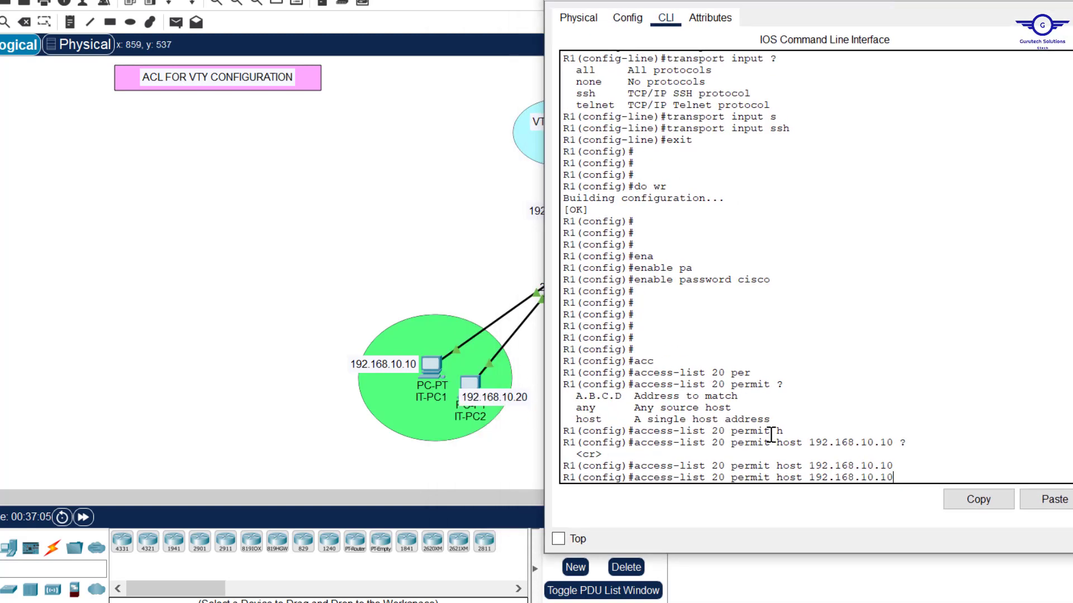
pyautogui.press('BackSpace')
pyautogui.press('BackSpace')
pyautogui.write('20')
pyautogui.press('Return')
pyautogui.press('Return')
pyautogui.press('Return')
pyautogui.press('Return')
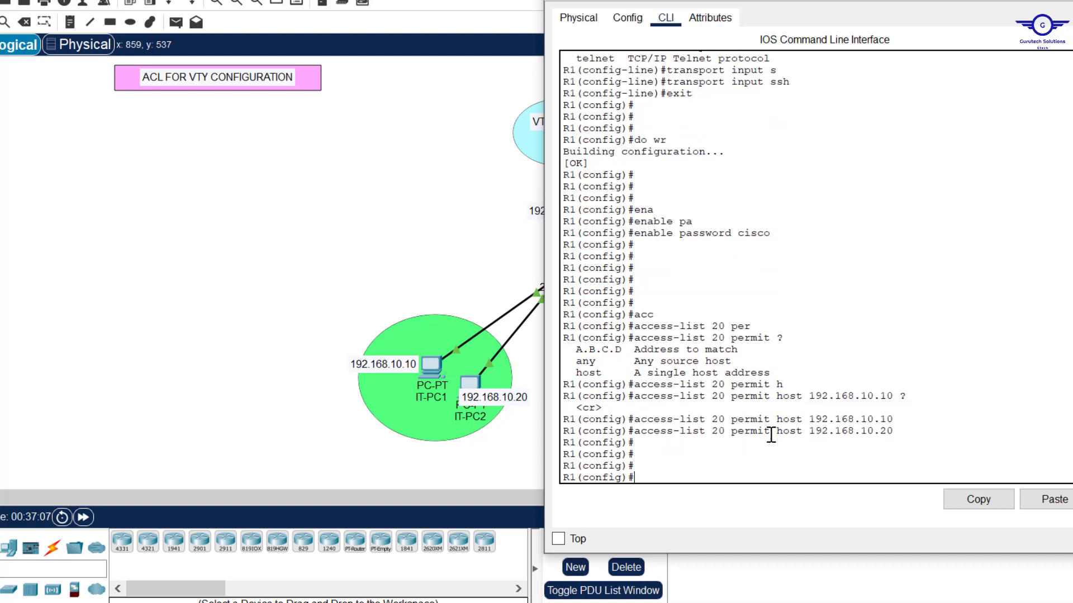
# Step: Finish access-list 20 with a deny any entry and review the list
pyautogui.write('acc')
pyautogui.press('Tab')
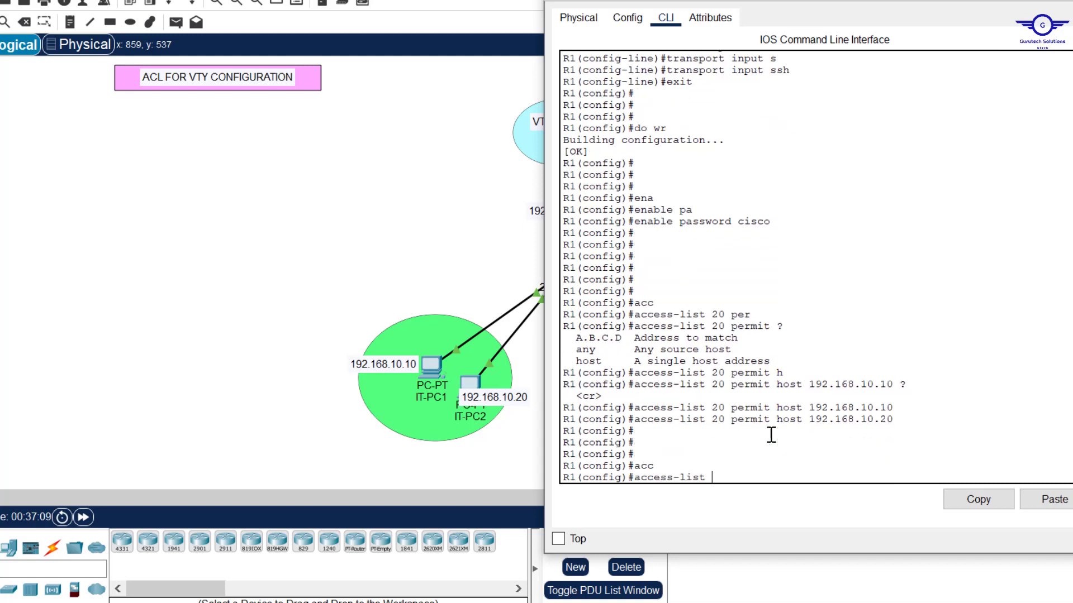
pyautogui.write('20 de')
pyautogui.press('Tab')
pyautogui.write('a')
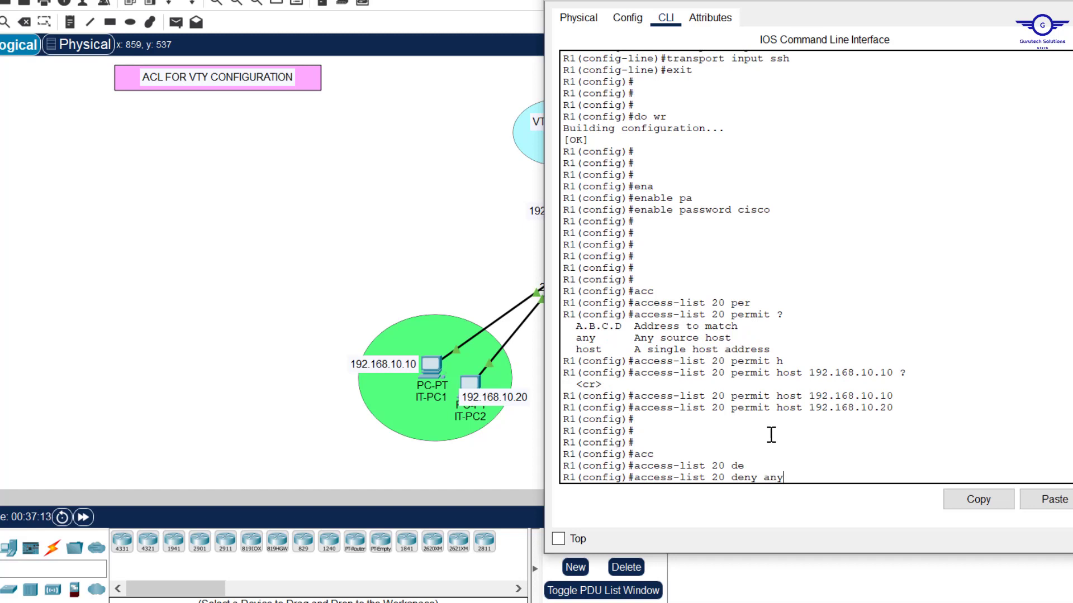
pyautogui.moveTo(896, 408); pyautogui.dragTo(789, 395)
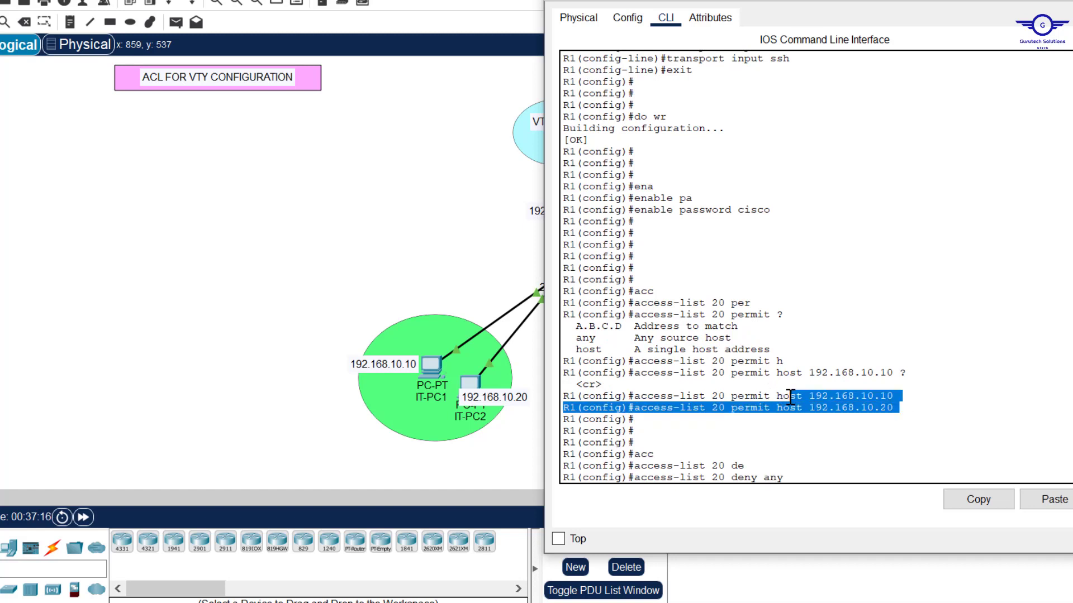
pyautogui.click(800, 476)
pyautogui.press('Return')
pyautogui.press('Return')
pyautogui.press('Return')
pyautogui.press('Return')
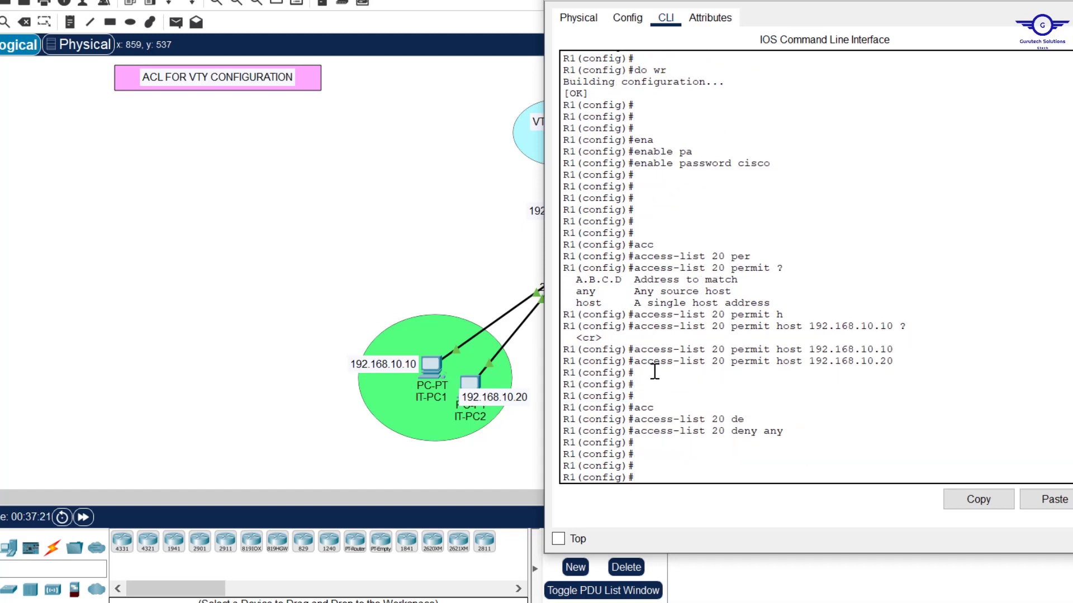
pyautogui.moveTo(794, 431); pyautogui.dragTo(636, 349)
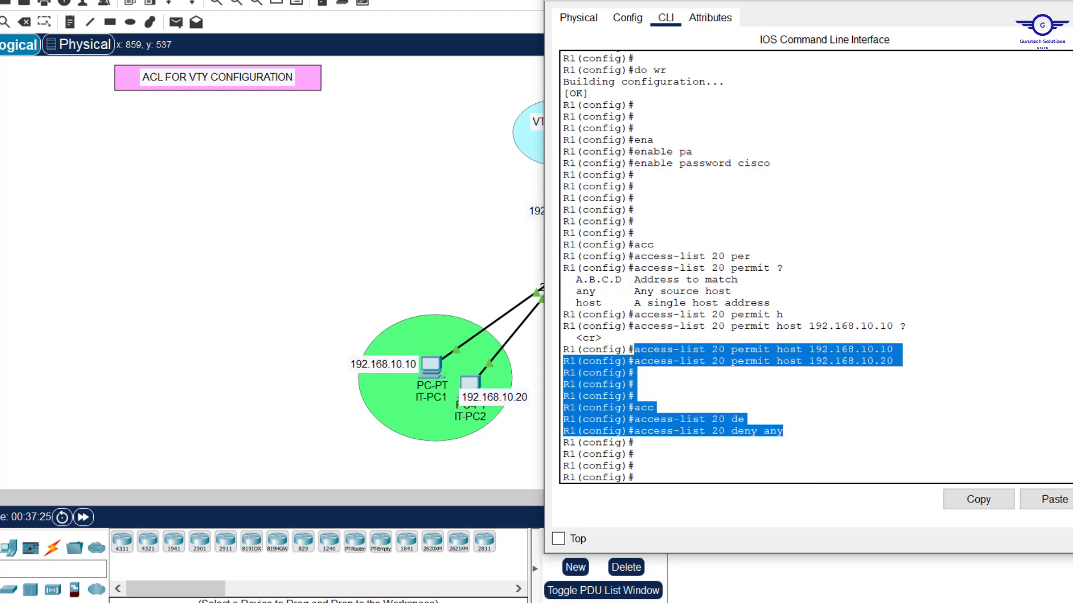
pyautogui.hotkey('alt', 'Tab')
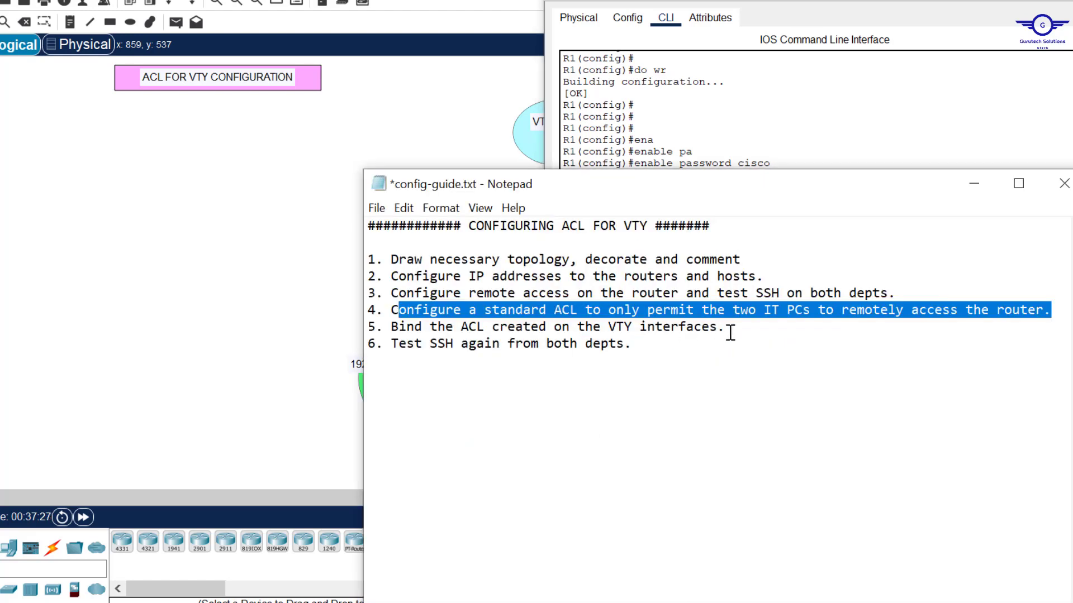
# Step: Review guide step 5, then enter configuration for VTY lines 0 15
pyautogui.click(727, 329)
pyautogui.moveTo(728, 329); pyautogui.dragTo(399, 328)
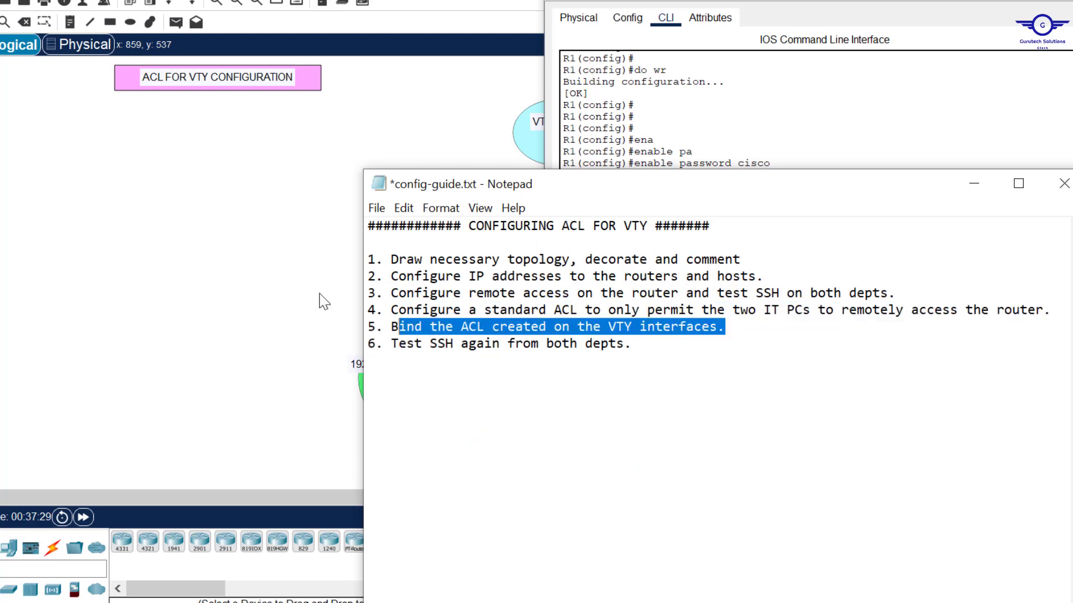
pyautogui.click(754, 142)
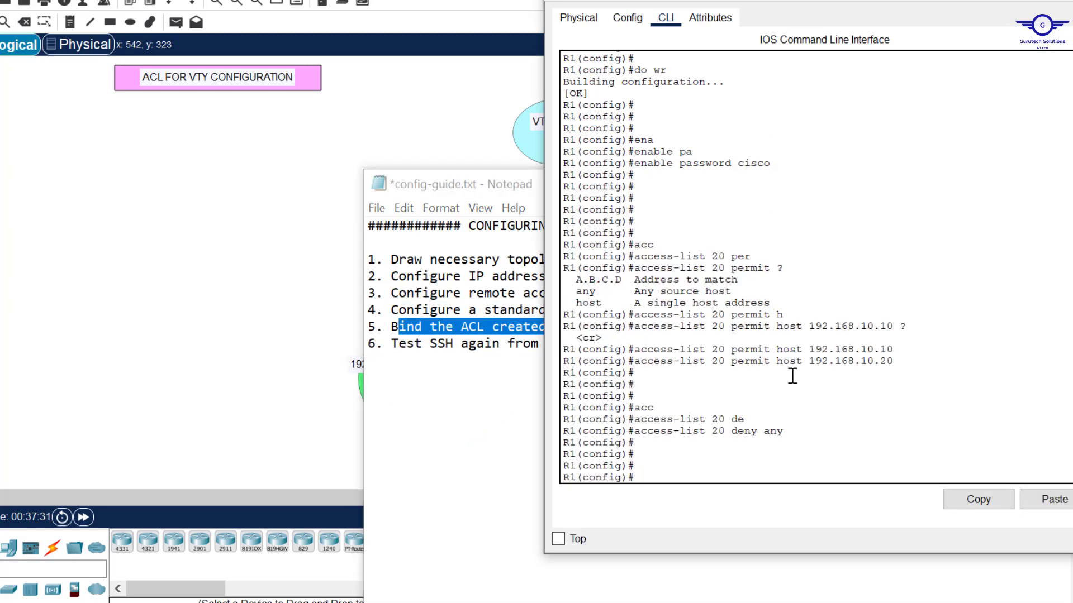
pyautogui.press('Return')
pyautogui.press('Return')
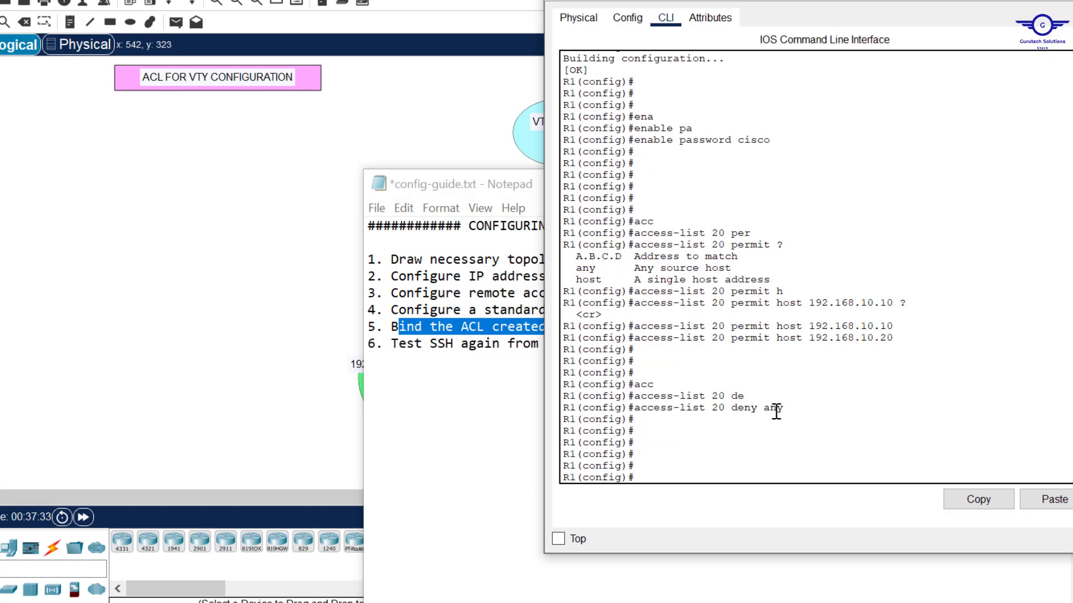
pyautogui.write('line vty 0 15')
pyautogui.press('Return')
pyautogui.press('Return')
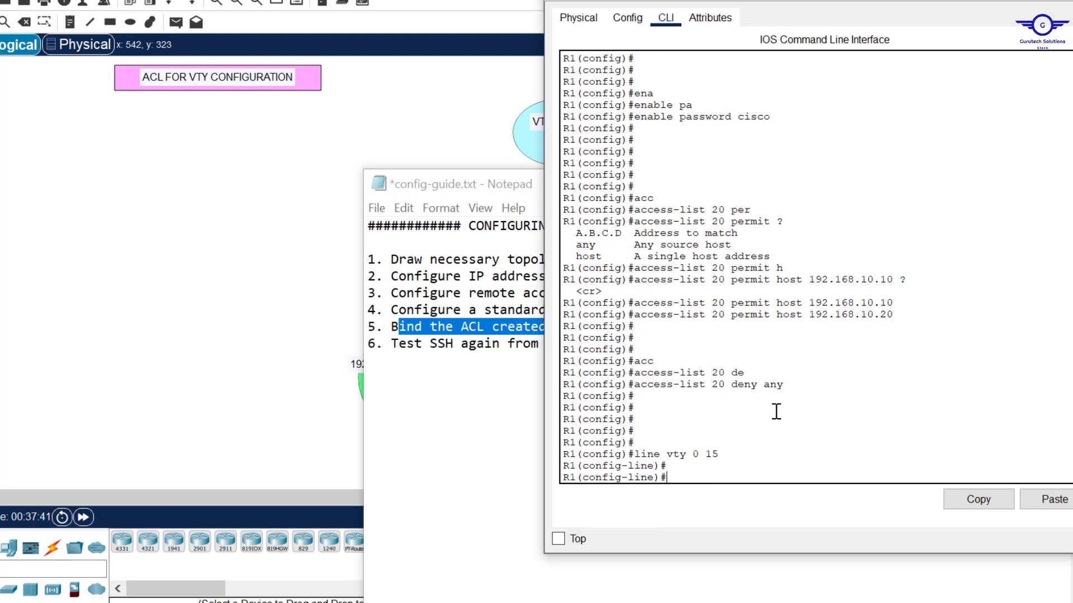
# Step: Try ip access-class 20 on the VTY lines and check the valid syntax
pyautogui.write('ip acc')
pyautogui.press('Tab')
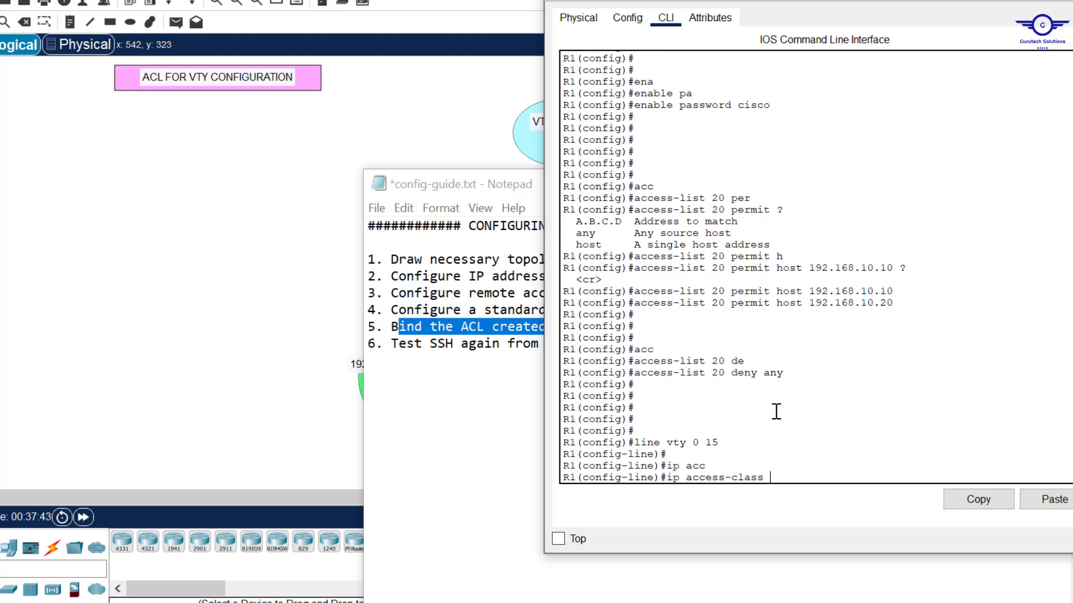
pyautogui.write('20')
pyautogui.press('Return')
pyautogui.press('Return')
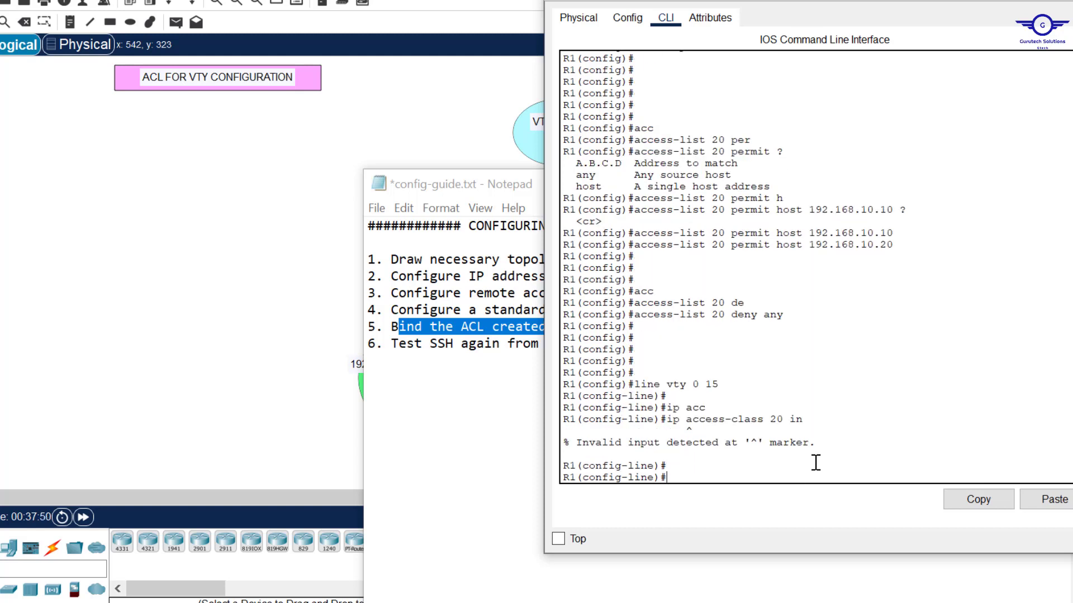
pyautogui.press('Up')
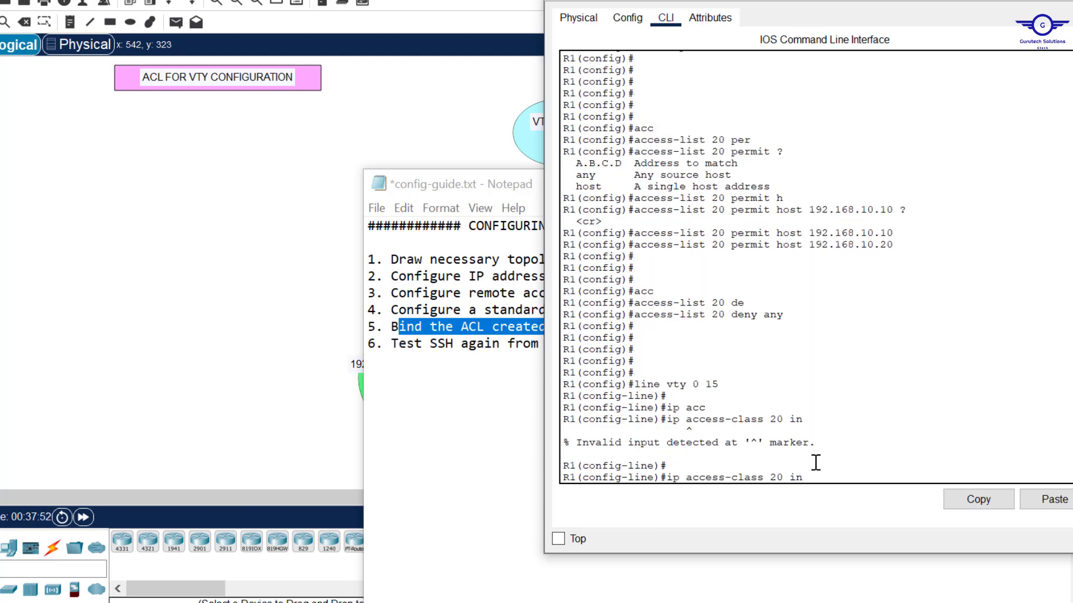
pyautogui.press('BackSpace')
pyautogui.press('BackSpace')
pyautogui.press('BackSpace')
pyautogui.press('BackSpace')
pyautogui.press('BackSpace')
pyautogui.press('BackSpace')
pyautogui.write('?')
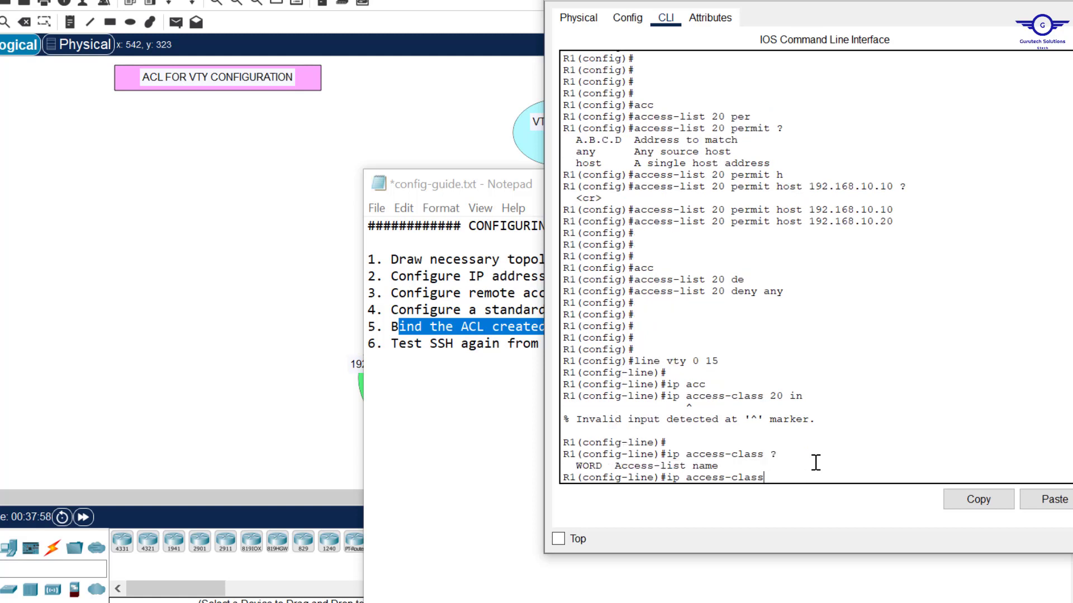
# Step: Bind access list 20 inbound with access-class 20 in, then exit line mode
pyautogui.press('BackSpace')
pyautogui.press('BackSpace')
pyautogui.press('BackSpace')
pyautogui.press('BackSpace')
pyautogui.press('BackSpace')
pyautogui.press('BackSpace')
pyautogui.press('BackSpace')
pyautogui.press('BackSpace')
pyautogui.press('BackSpace')
pyautogui.press('BackSpace')
pyautogui.press('BackSpace')
pyautogui.write('acc')
pyautogui.press('Tab')
pyautogui.write('e')
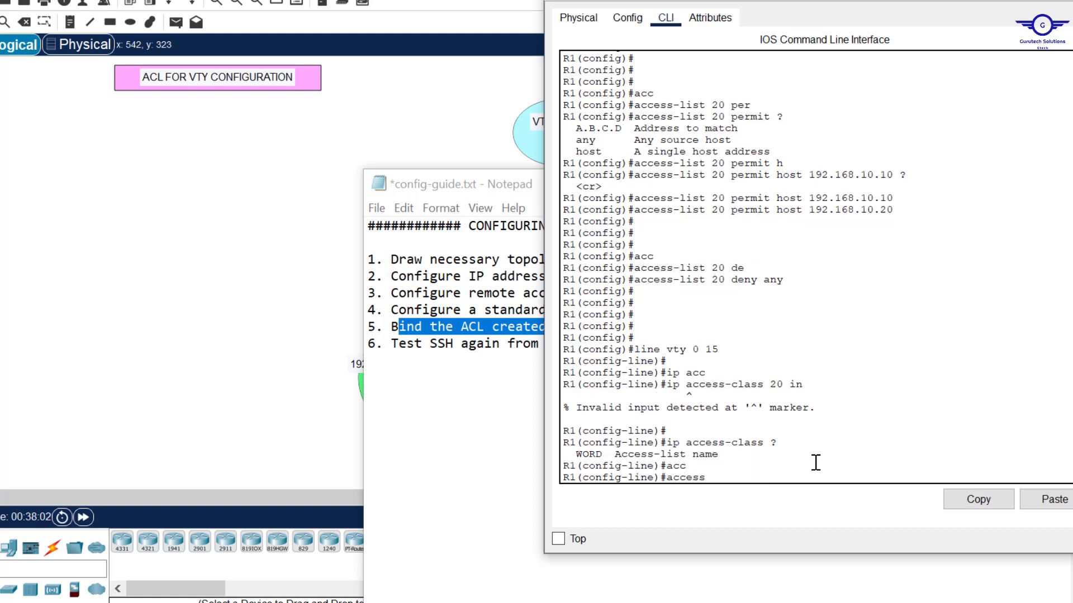
pyautogui.press('Tab')
pyautogui.press('Tab')
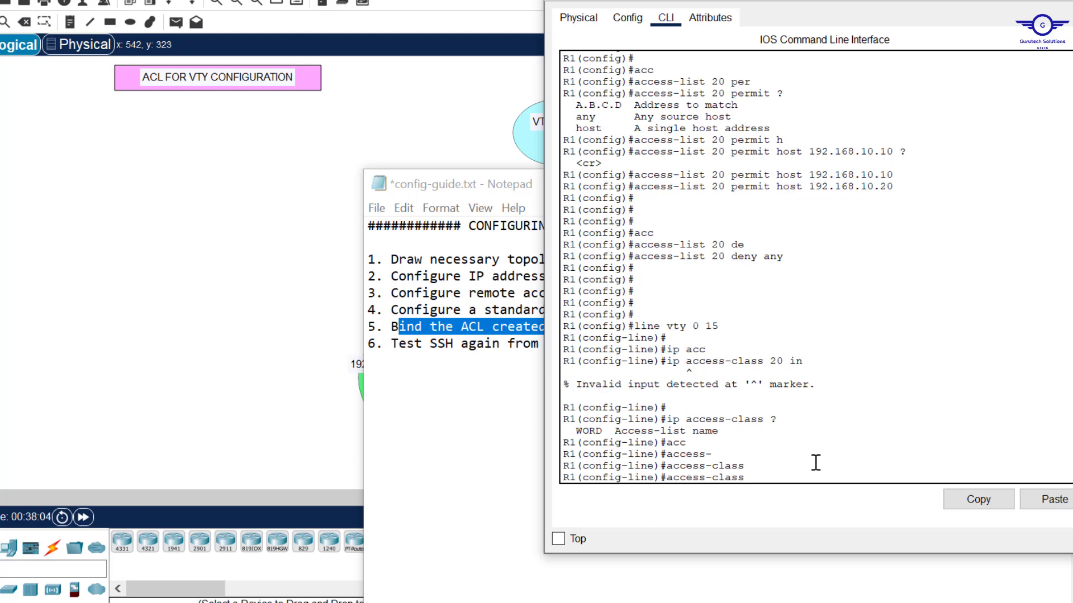
pyautogui.write('20 in')
pyautogui.moveTo(679, 419); pyautogui.dragTo(659, 419)
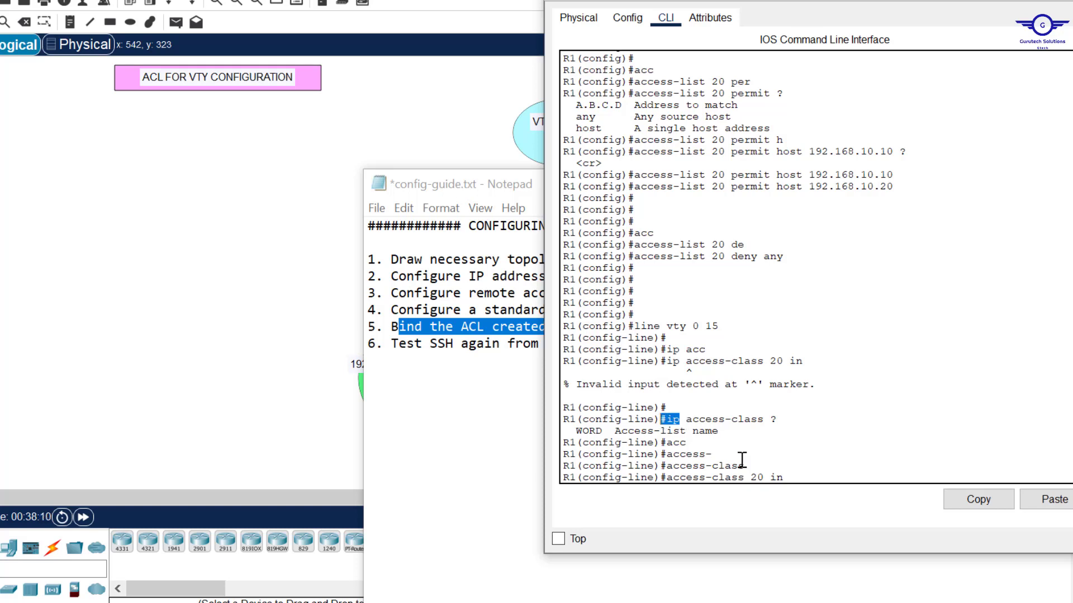
pyautogui.moveTo(786, 477); pyautogui.dragTo(662, 475)
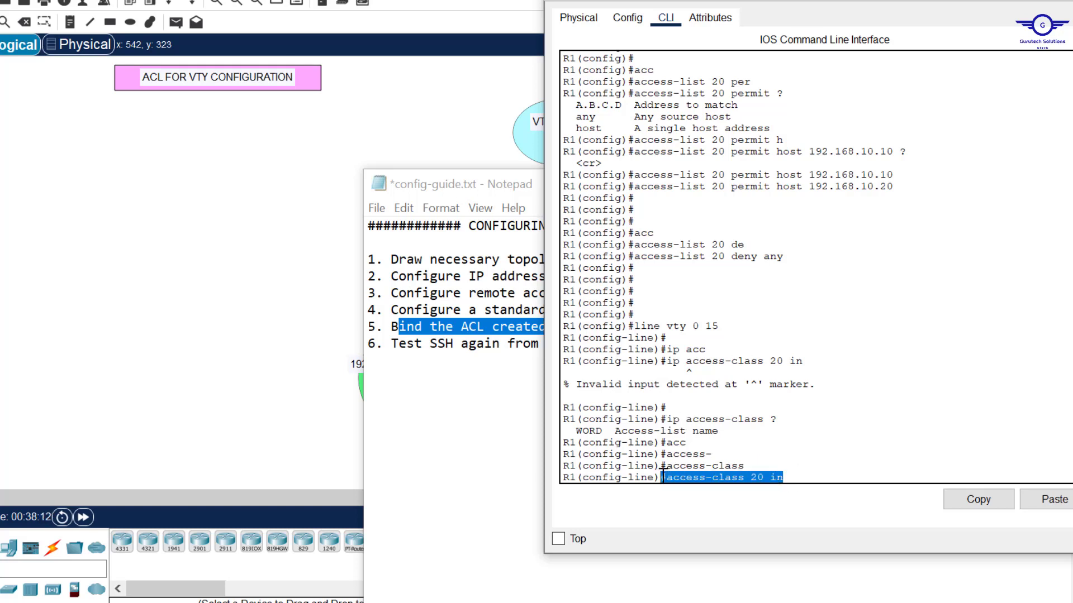
pyautogui.press('Return')
pyautogui.press('Return')
pyautogui.press('Return')
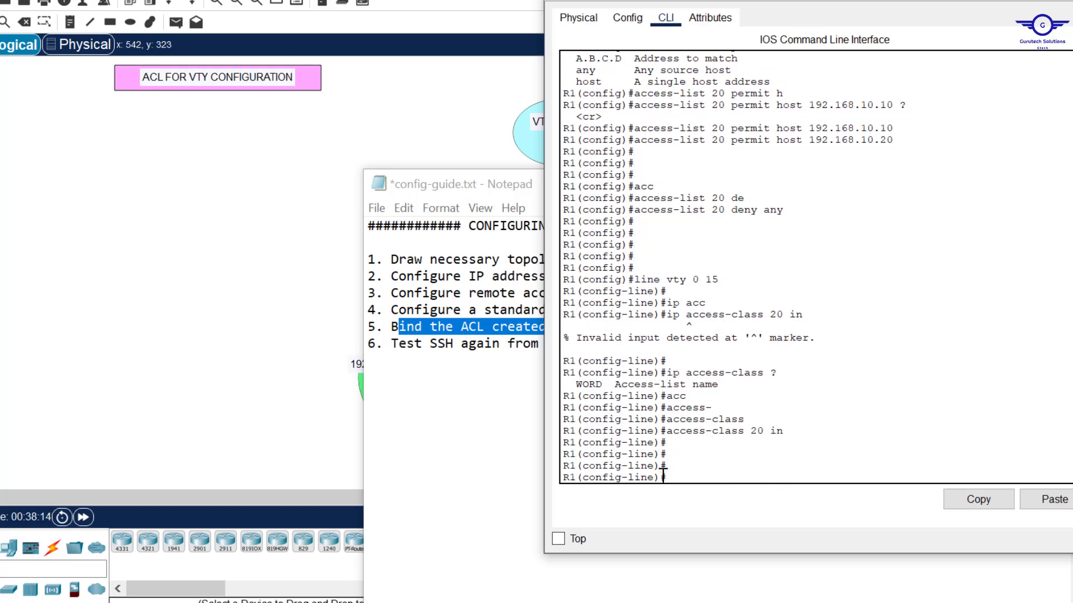
pyautogui.write('exit')
pyautogui.press('Return')
pyautogui.press('Return')
pyautogui.press('Return')
pyautogui.press('Return')
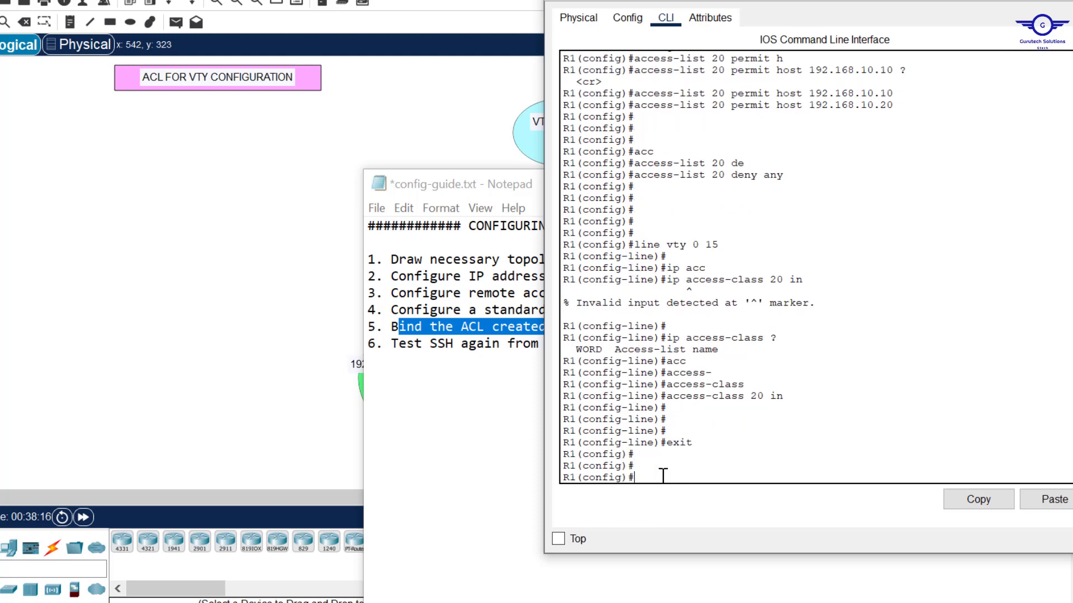
# Step: Save R1's configuration with do wr and try do ssh start
pyautogui.write('do wr')
pyautogui.press('Return')
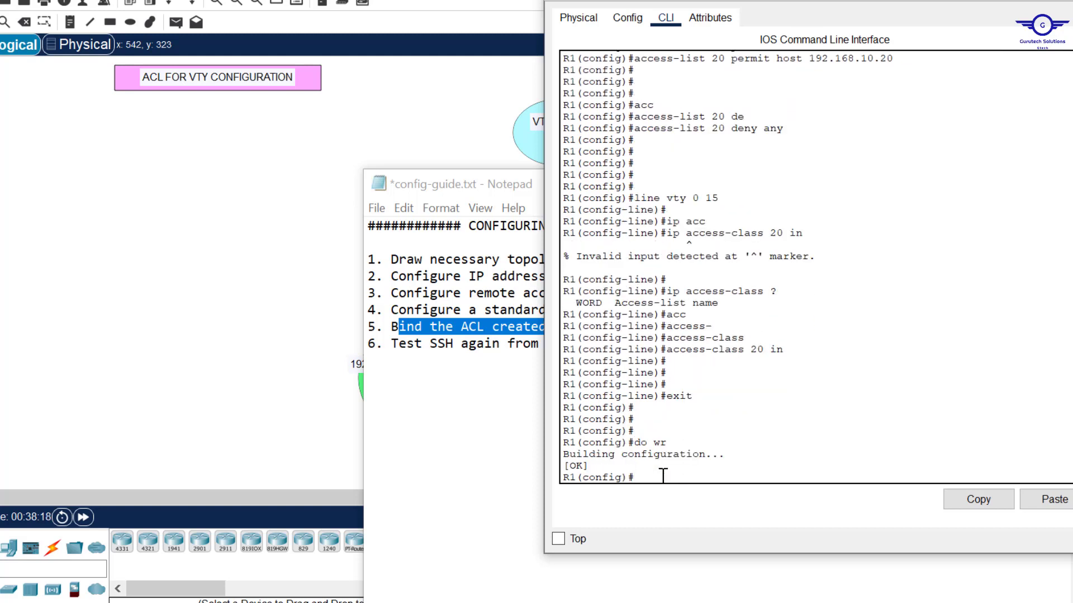
pyautogui.write('do ssh start')
pyautogui.press('Return')
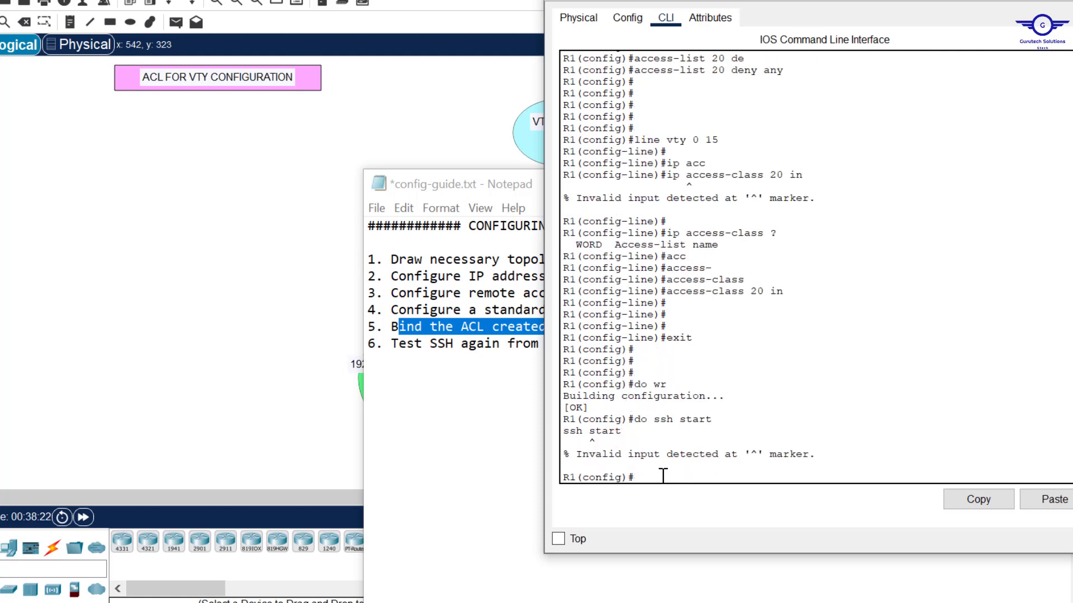
# Step: Retry do ssh start, then edit it from history to display the startup configuration
pyautogui.write('do ssh start')
pyautogui.press('Return')
pyautogui.press('Return')
pyautogui.press('Return')
pyautogui.press('Return')
pyautogui.press('Return')
pyautogui.press('Return')
pyautogui.press('Return')
pyautogui.press('Return')
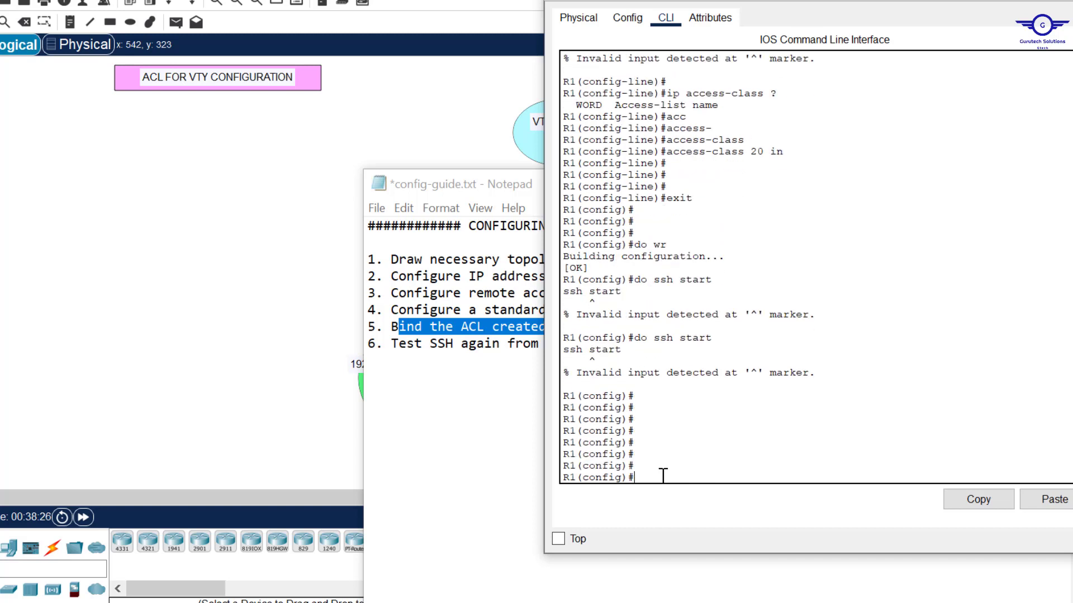
pyautogui.press('Up')
pyautogui.press('Left')
pyautogui.press('Left')
pyautogui.press('BackSpace')
pyautogui.press('Return')
# Step: Display R1's startup configuration and highlight the three access-list 20 entries
pyautogui.press('Return')
pyautogui.press('Return')
pyautogui.press('Return')
pyautogui.press('Return')
pyautogui.press('Return')
pyautogui.press('Return')
pyautogui.press('Return')
pyautogui.press('Return')
pyautogui.press('Return')
pyautogui.press('Return')
pyautogui.press('Return')
pyautogui.press('Return')
pyautogui.press('Return')
pyautogui.press('Return')
pyautogui.press('Return')
pyautogui.press('Return')
pyautogui.press('Return')
pyautogui.press('Return')
pyautogui.press('Return')
pyautogui.press('Return')
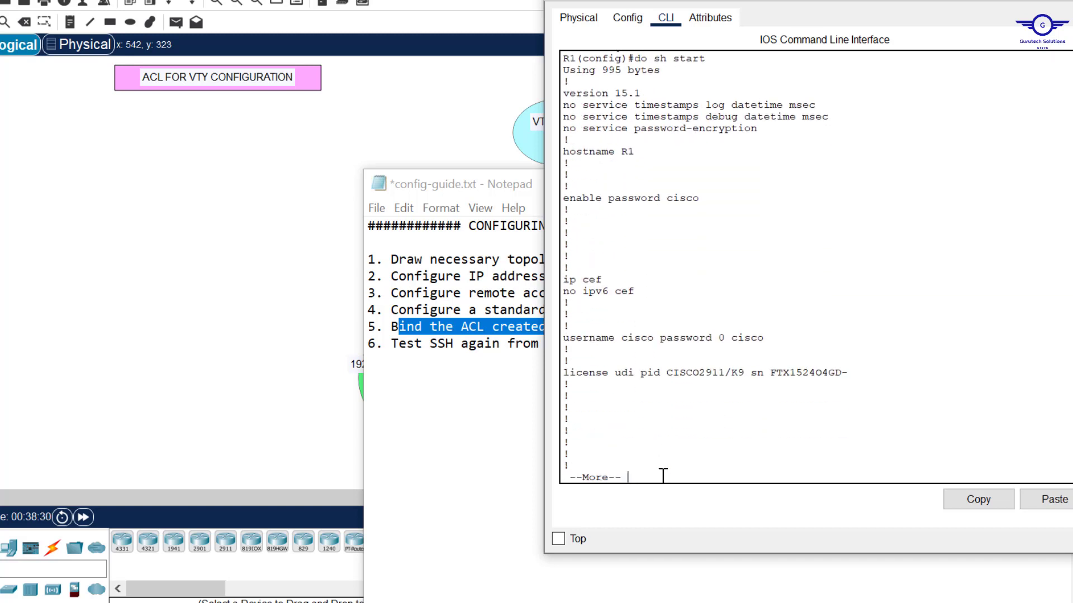
pyautogui.press('Return')
pyautogui.press('Return')
pyautogui.press('Return')
pyautogui.press('Return')
pyautogui.press('Return')
pyautogui.press('Return')
pyautogui.press('Return')
pyautogui.press('Return')
pyautogui.press('Return')
pyautogui.press('Return')
pyautogui.press('Return')
pyautogui.press('Return')
pyautogui.press('Return')
pyautogui.press('Return')
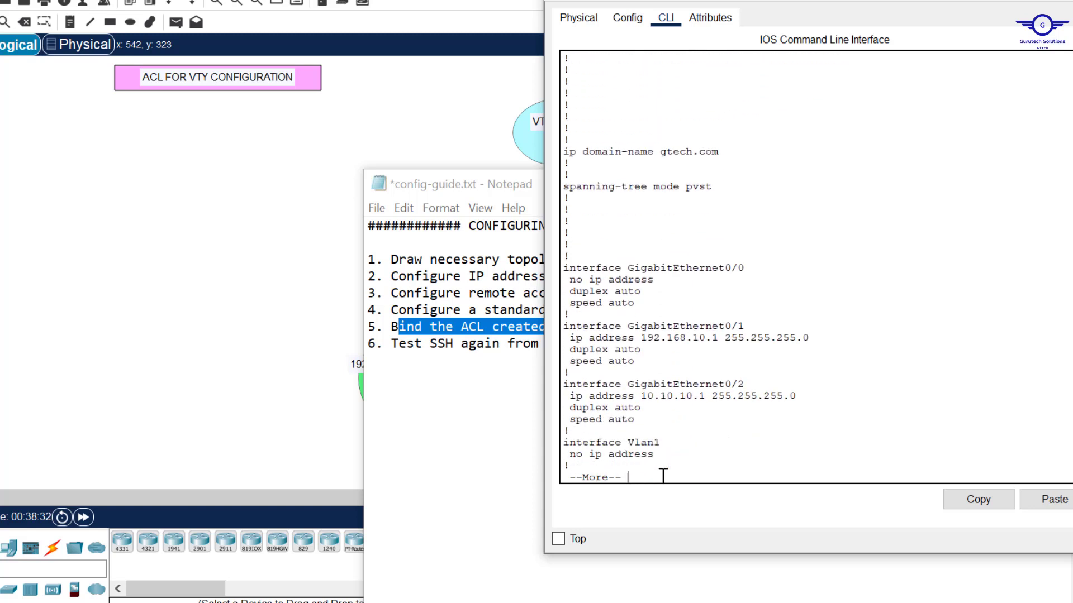
pyautogui.press('Return')
pyautogui.press('Return')
pyautogui.press('Return')
pyautogui.press('Return')
pyautogui.press('Return')
pyautogui.press('Return')
pyautogui.press('Return')
pyautogui.press('Return')
pyautogui.press('Return')
pyautogui.press('Return')
pyautogui.press('Return')
pyautogui.press('Return')
pyautogui.press('Return')
pyautogui.press('Return')
pyautogui.press('Return')
pyautogui.press('Return')
pyautogui.press('Return')
pyautogui.press('Return')
pyautogui.press('Return')
pyautogui.press('Return')
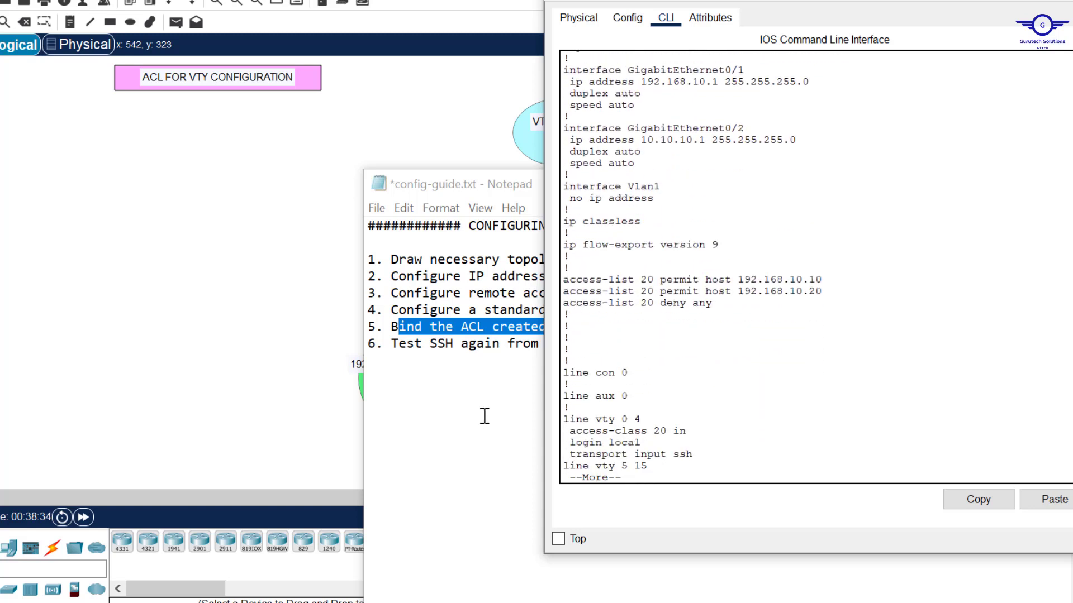
pyautogui.moveTo(564, 280); pyautogui.dragTo(734, 313)
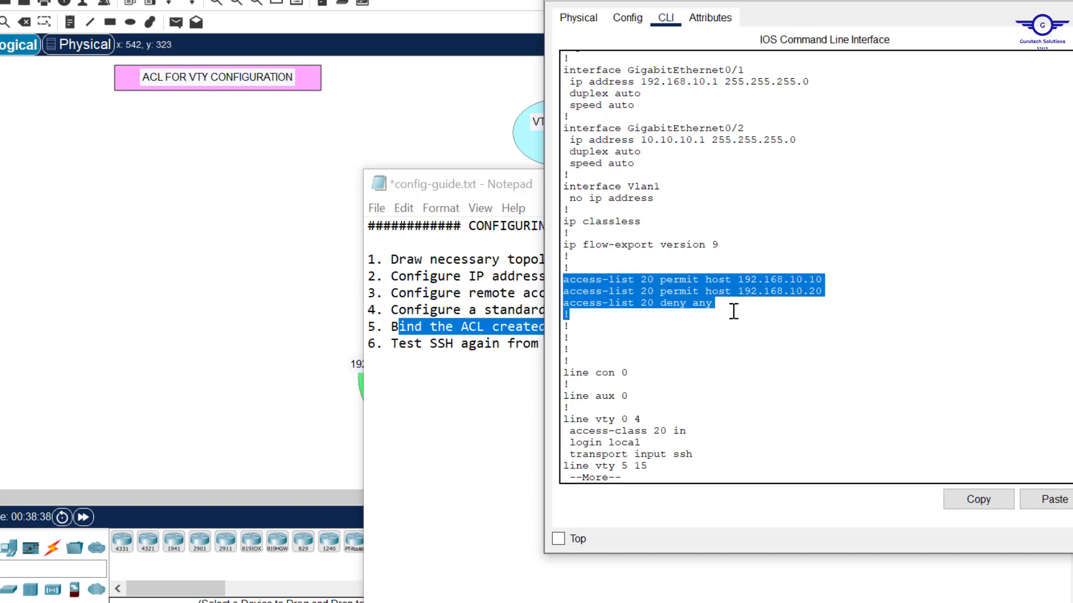
# Step: Page further and highlight the VTY 0–4 and 5–15 blocks applying access-class 20
pyautogui.press('Return')
pyautogui.press('Return')
pyautogui.press('Return')
pyautogui.press('Return')
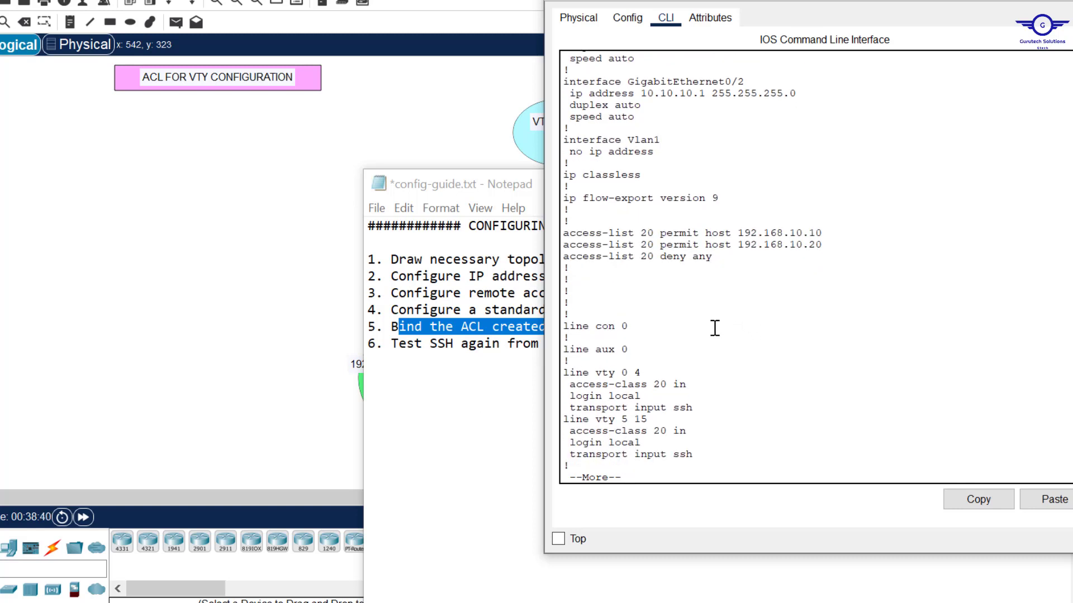
pyautogui.moveTo(564, 372); pyautogui.dragTo(705, 455)
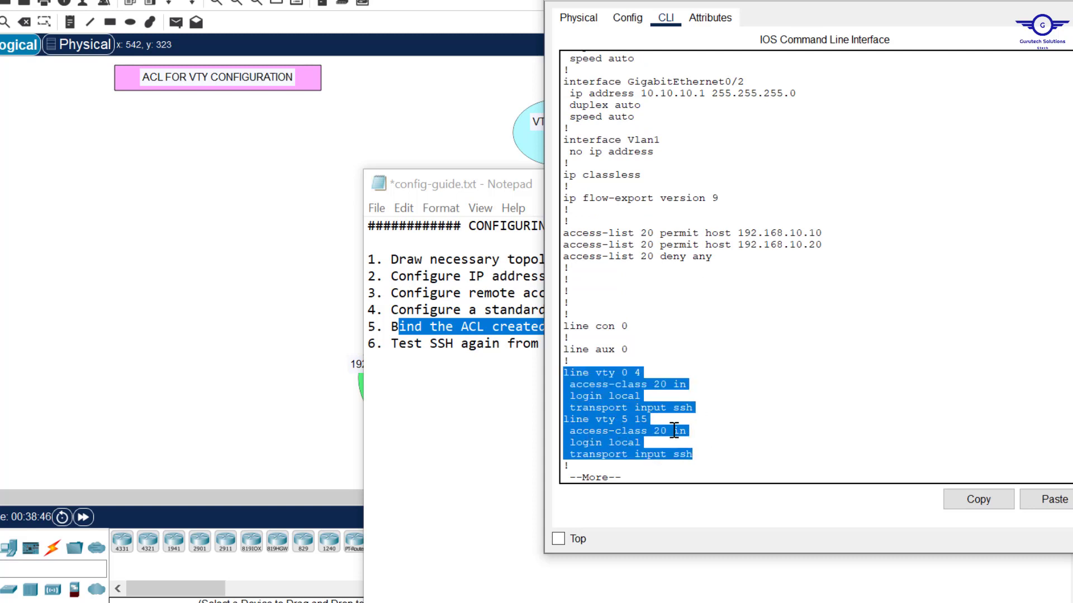
pyautogui.click(343, 141)
# Step: Exit IT-PC2's old SSH session to R1 and resize and reposition its window
pyautogui.click(471, 389)
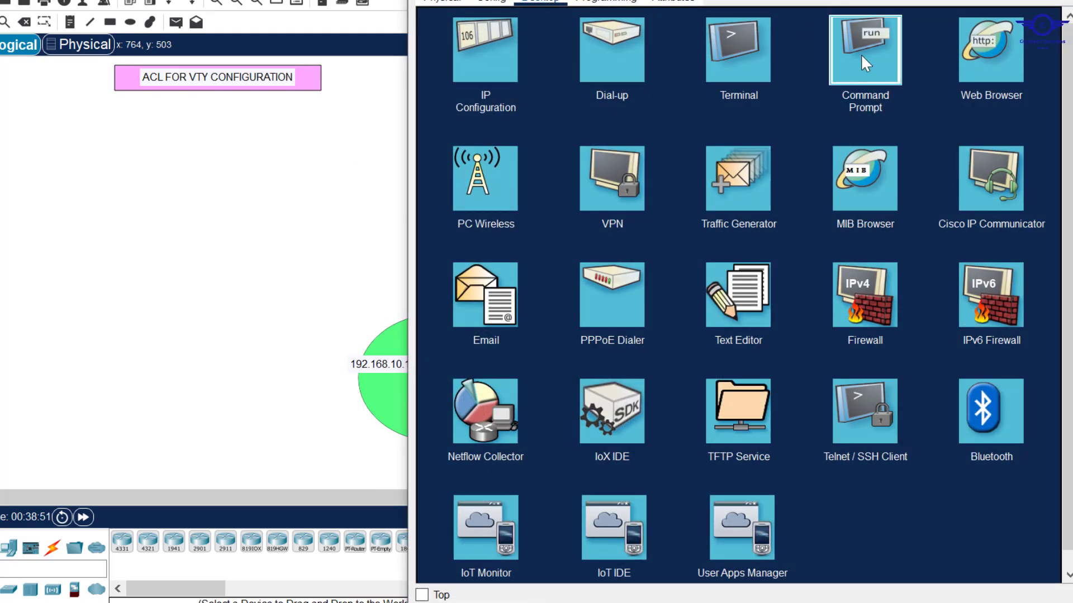
pyautogui.click(864, 63)
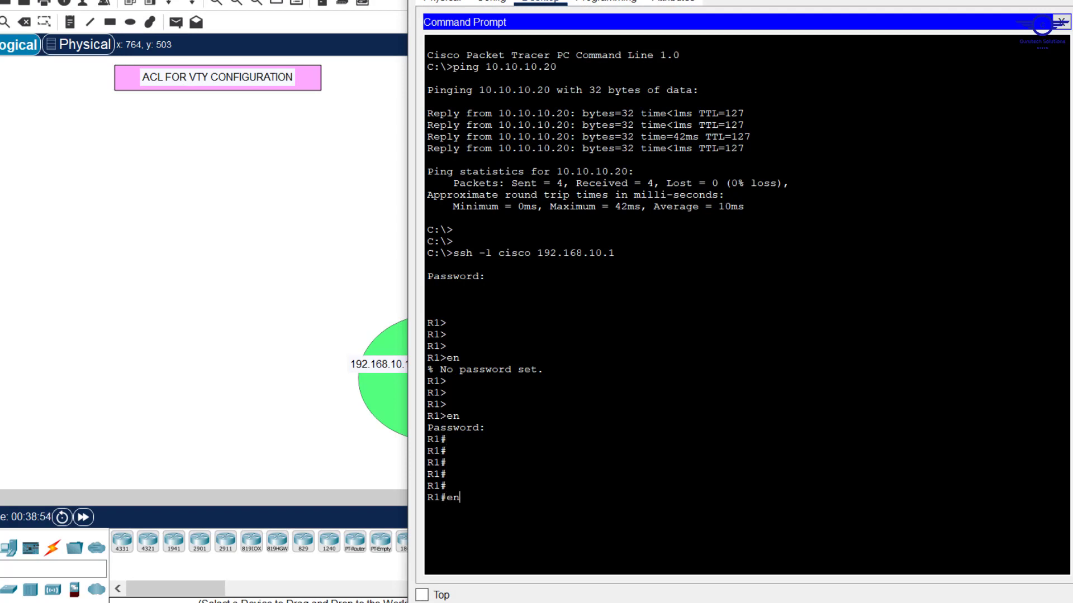
pyautogui.press('BackSpace')
pyautogui.write('x')
pyautogui.press('Return')
pyautogui.press('Return')
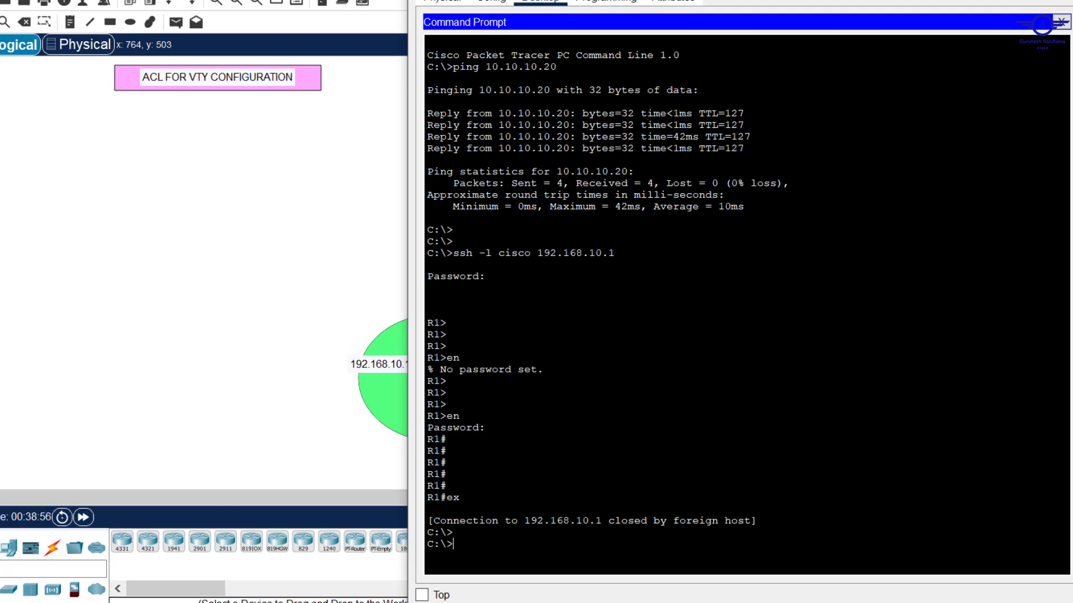
pyautogui.moveTo(754, 47); pyautogui.dragTo(757, 115)
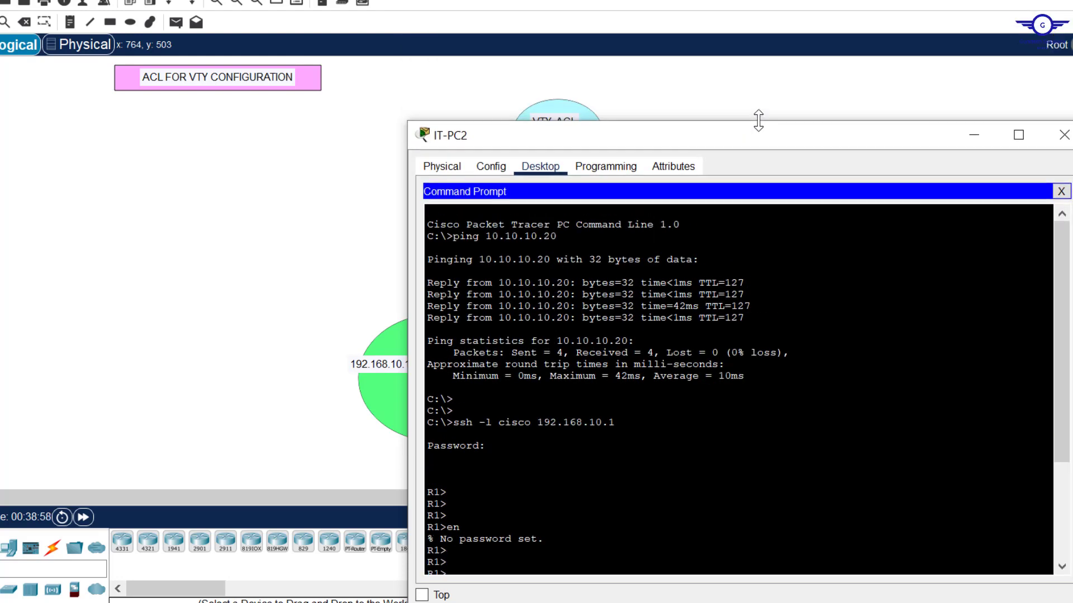
pyautogui.moveTo(723, 149); pyautogui.dragTo(717, 64)
# Step: Rerun ssh -l cisco 192.168.10.1, log in and enable to reach R1#, then close
pyautogui.press('Return')
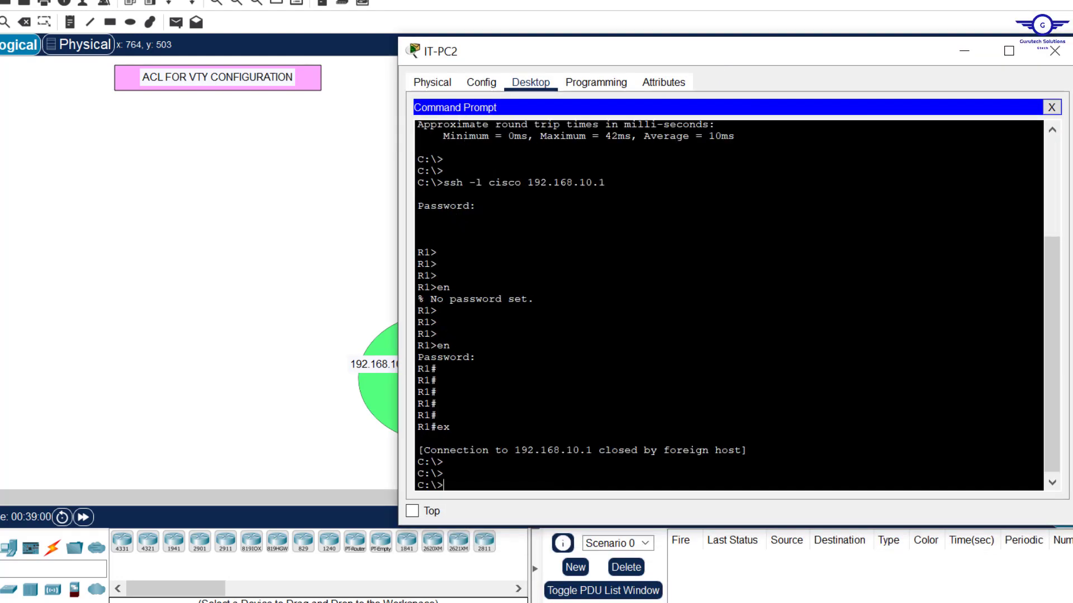
pyautogui.press('Up')
pyautogui.press('Return')
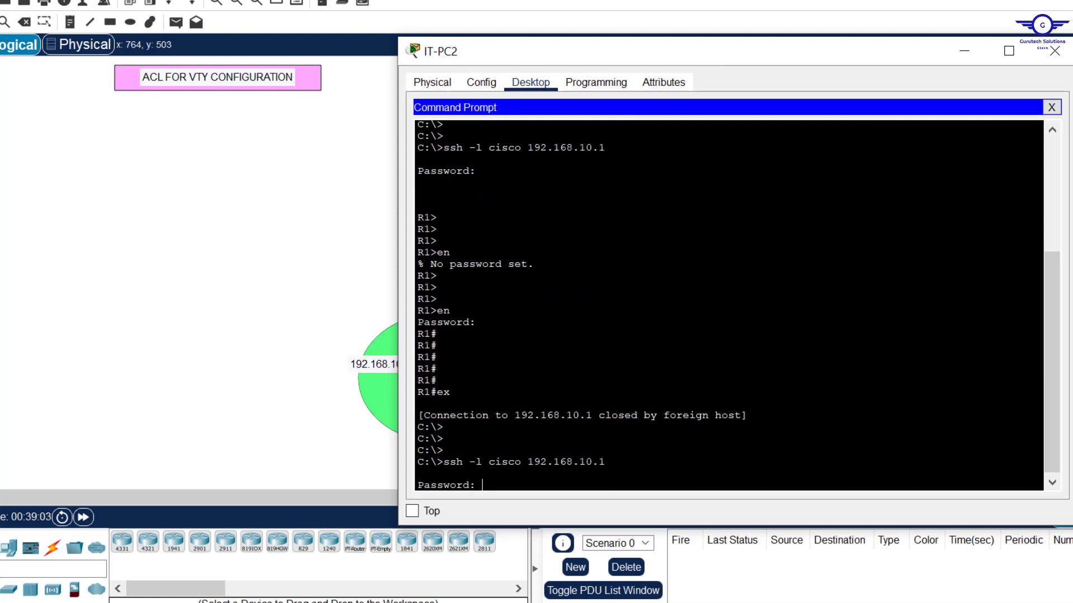
pyautogui.press('Return')
pyautogui.write('en')
pyautogui.press('Return')
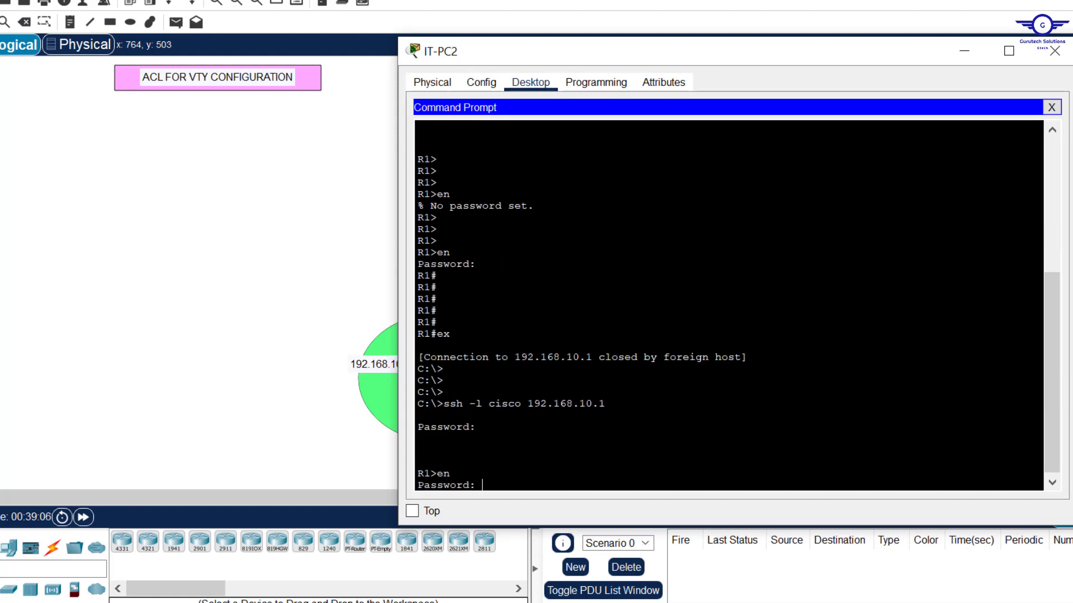
pyautogui.press('Return')
pyautogui.press('Return')
pyautogui.press('Return')
pyautogui.press('Return')
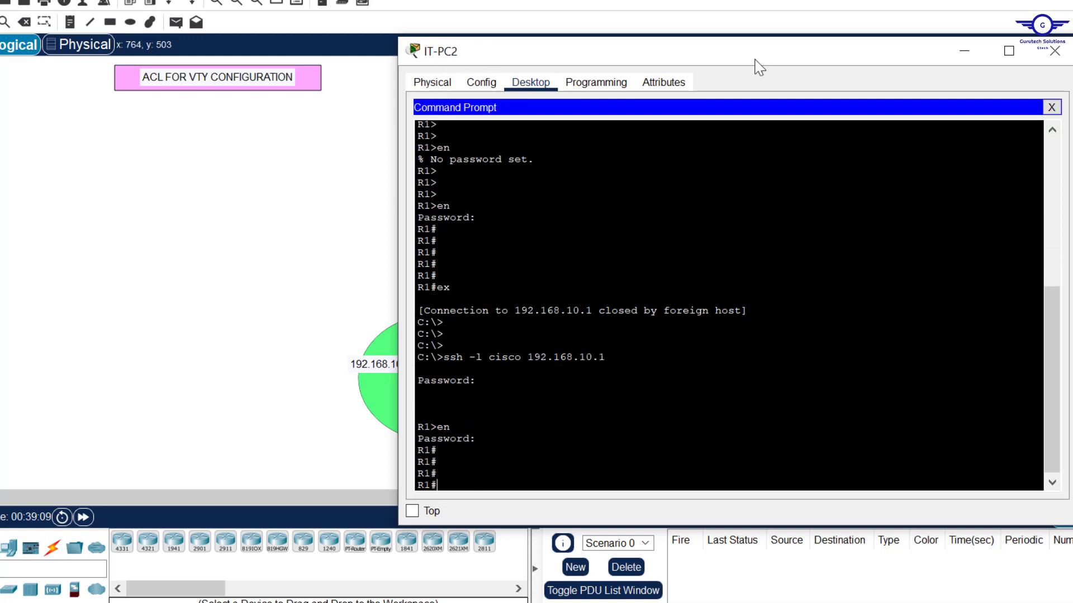
pyautogui.click(1054, 52)
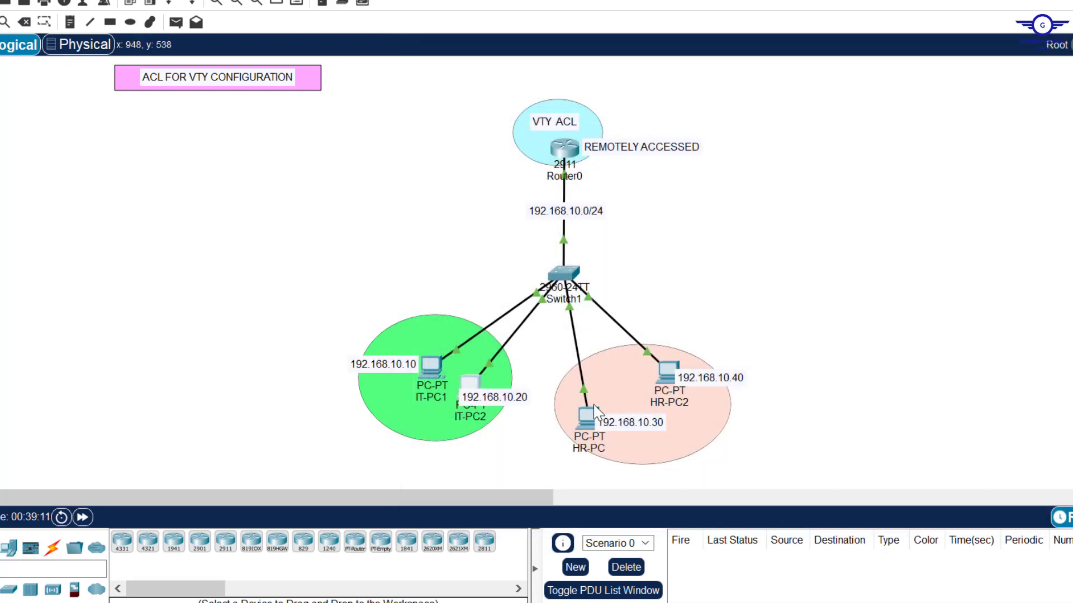
# Step: Leave the HR PC's existing SSH session with ex and highlight the earlier login output
pyautogui.click(665, 373)
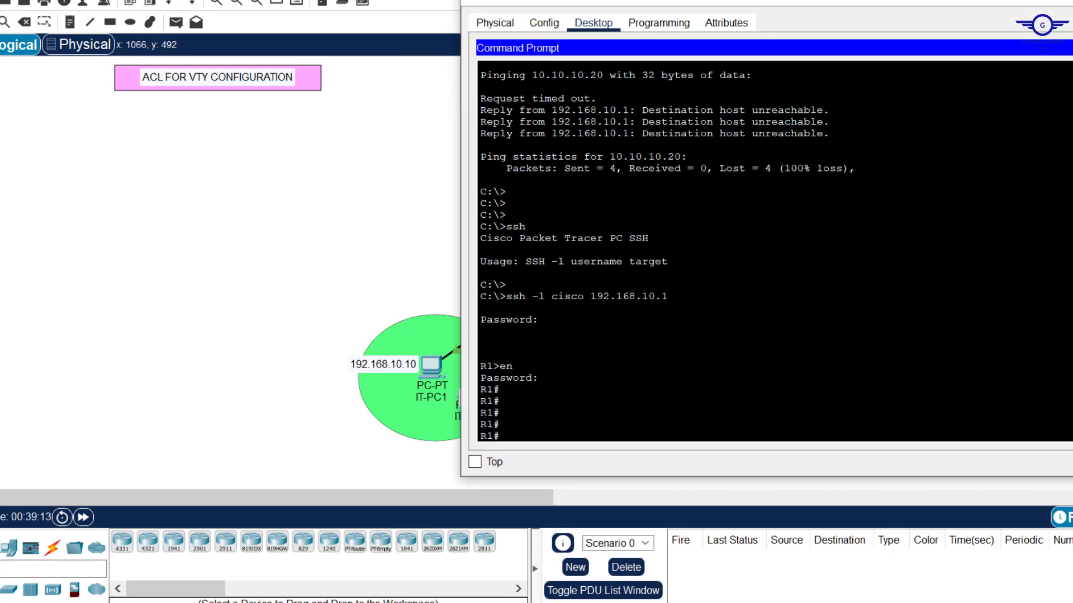
pyautogui.write('ex')
pyautogui.press('Return')
pyautogui.press('Return')
pyautogui.press('Return')
pyautogui.press('Return')
pyautogui.press('Return')
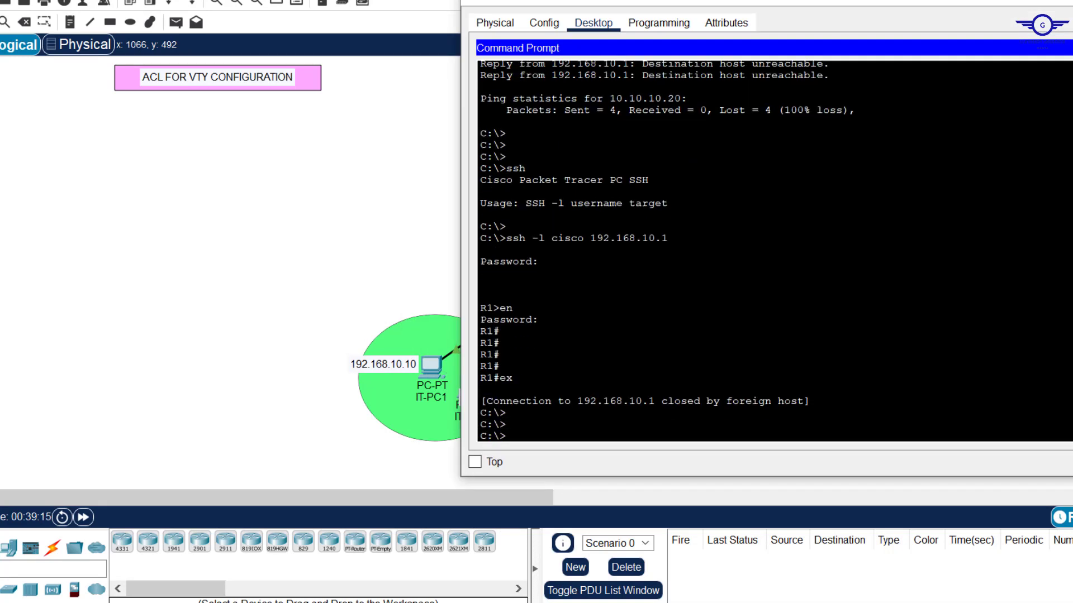
pyautogui.moveTo(670, 214); pyautogui.dragTo(487, 354)
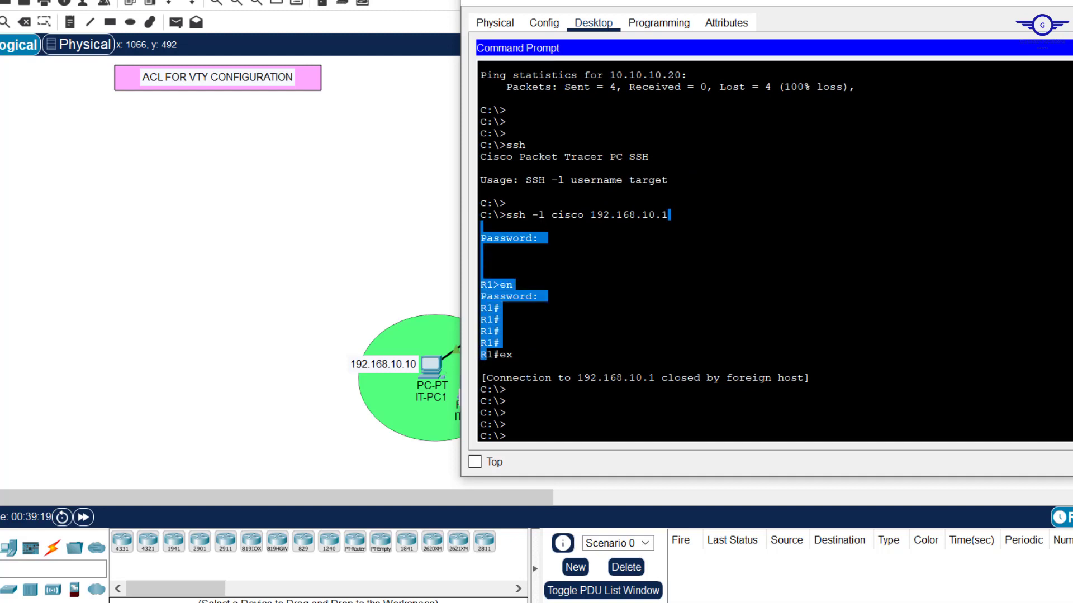
# Step: Retry ssh -l cisco 192.168.10.1 twice, getting refused, and close the PC window
pyautogui.press('Up')
pyautogui.press('Return')
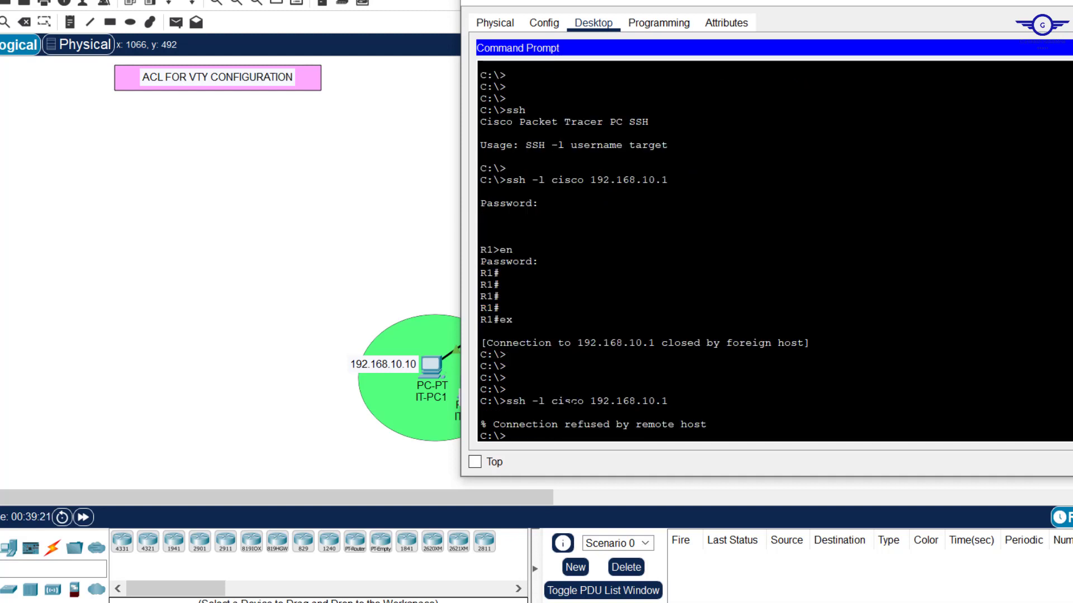
pyautogui.press('Return')
pyautogui.press('Return')
pyautogui.press('Return')
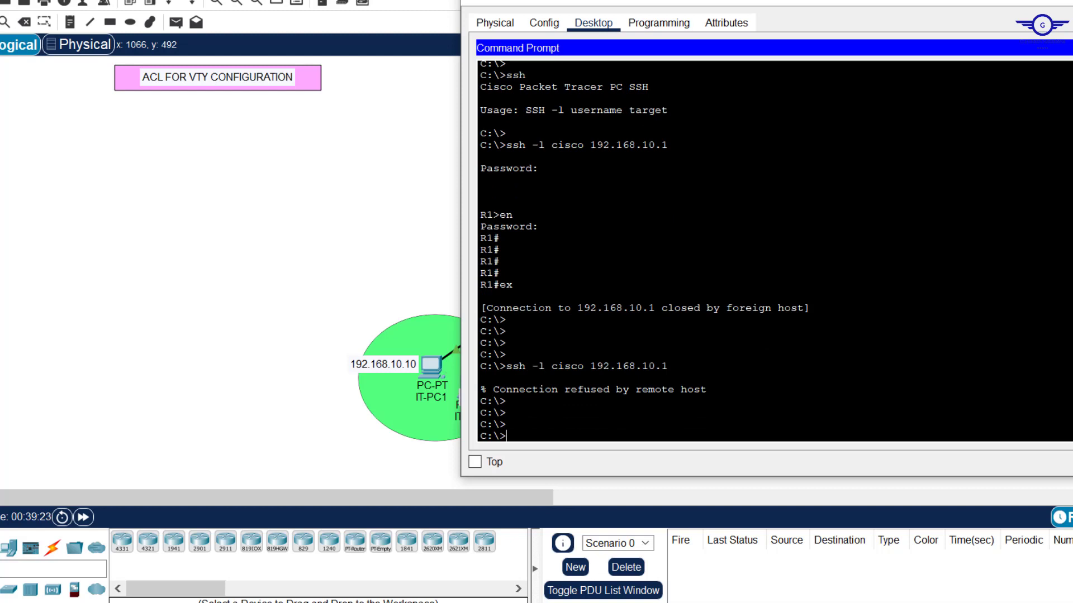
pyautogui.press('Up')
pyautogui.press('Return')
pyautogui.press('Return')
pyautogui.press('Return')
pyautogui.press('Return')
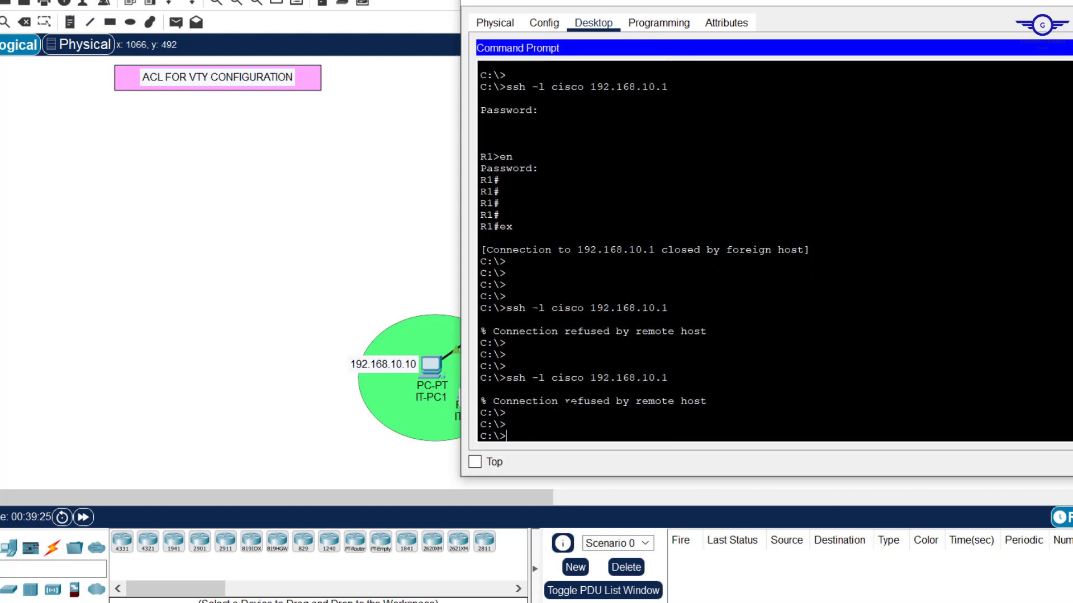
pyautogui.click(425, 229)
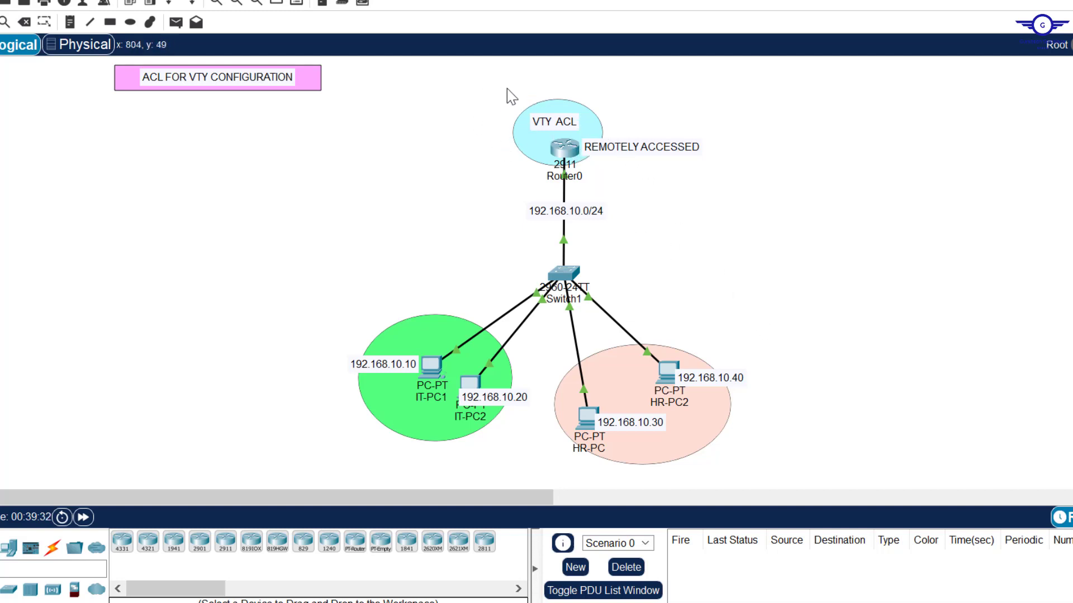
# Step: Highlight the access-list 20 entries and both VTY line blocks in Router0's CLI
pyautogui.click(568, 148)
pyautogui.moveTo(718, 258); pyautogui.dragTo(552, 223)
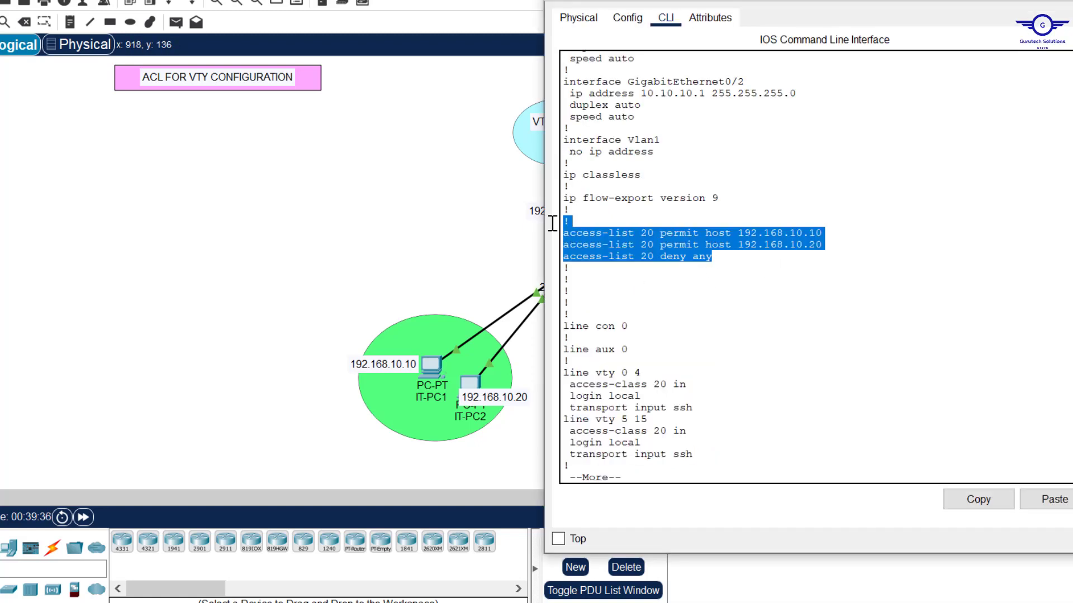
pyautogui.moveTo(715, 468); pyautogui.dragTo(545, 374)
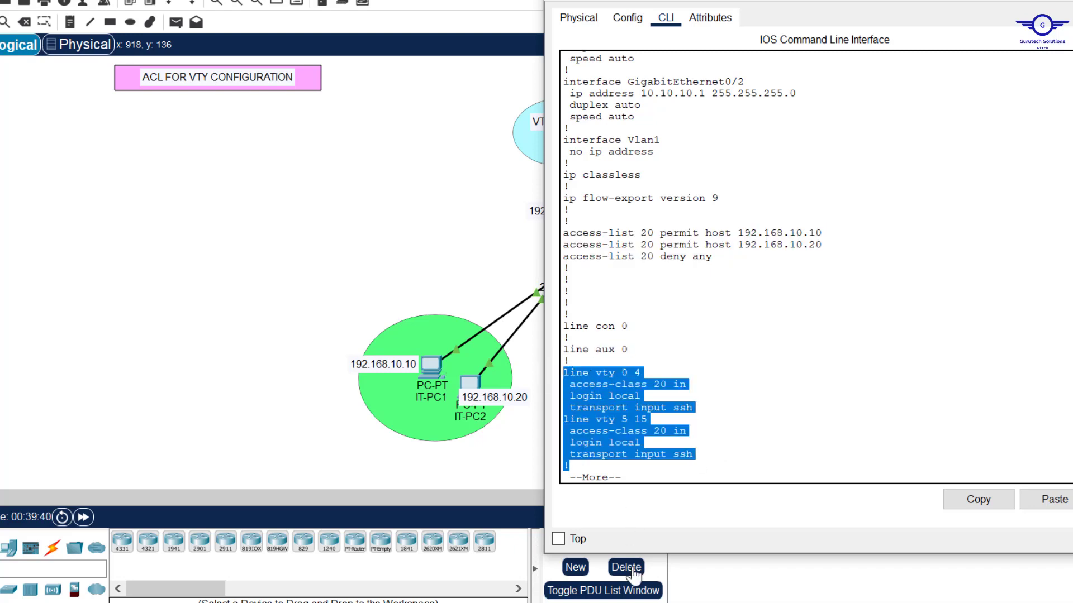
# Step: Fill cell G12, ACLs for VTY- Remote Access, yellow in the Google Sheets course sheet
pyautogui.hotkey('alt', 'Tab')
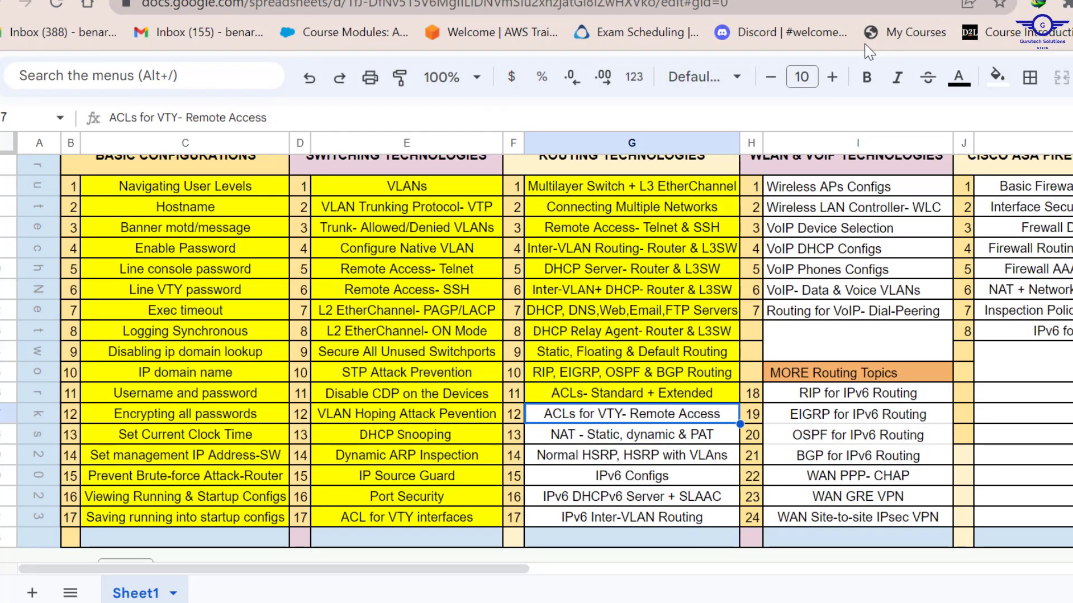
pyautogui.click(997, 77)
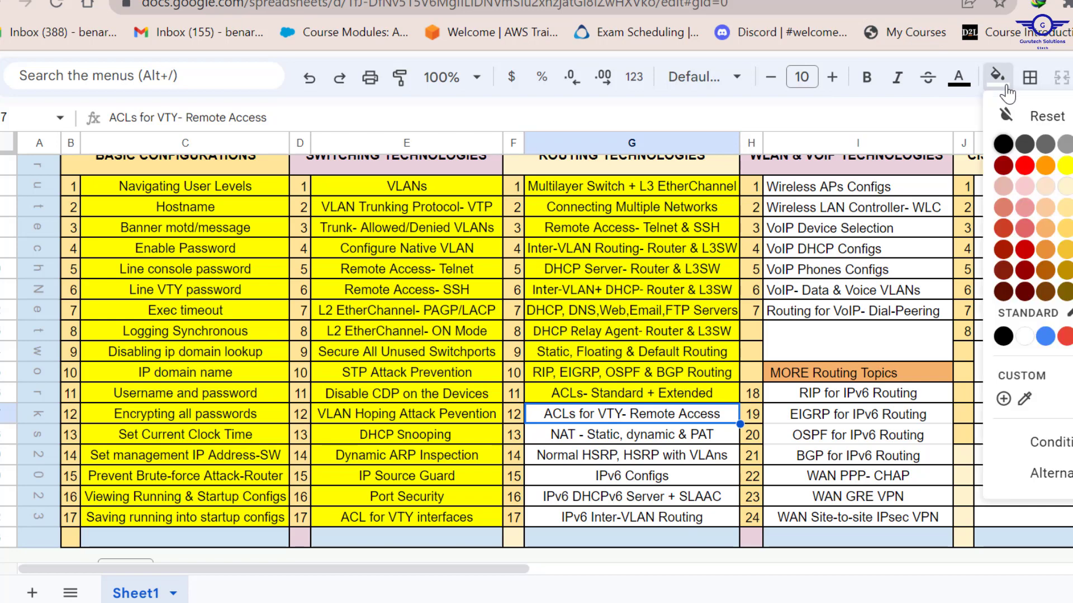
pyautogui.click(1066, 166)
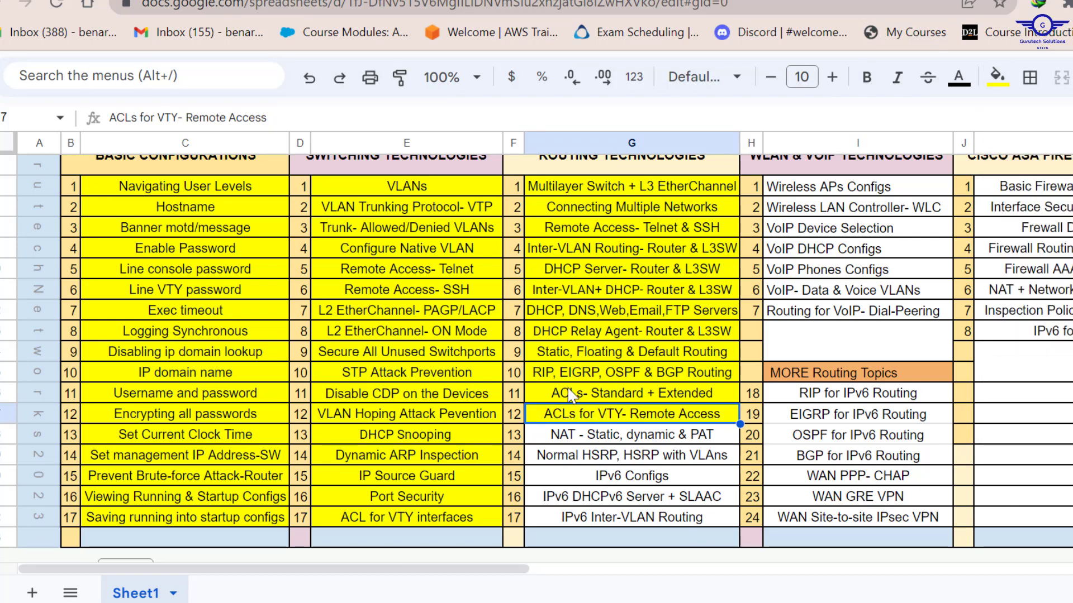